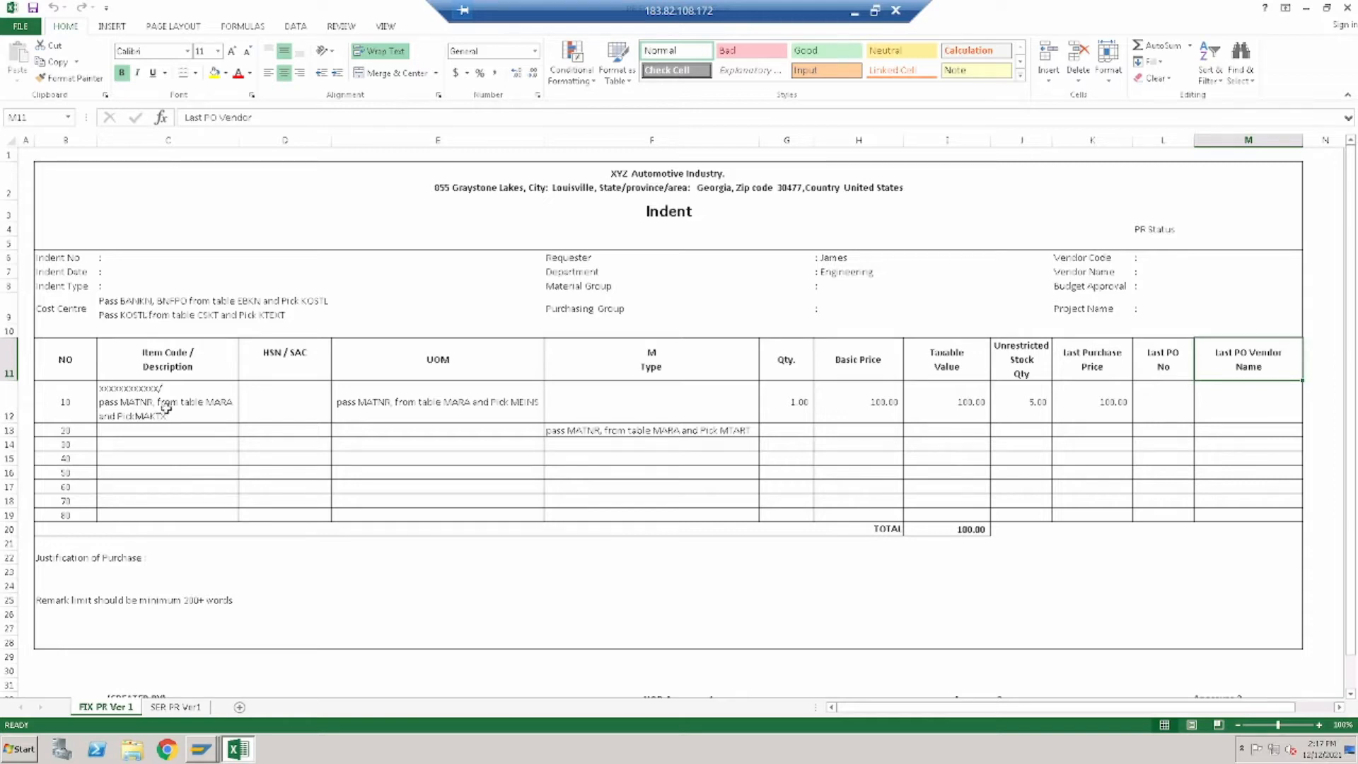
Examine the Cost Centre mapping and the first item's Last Purchase Price, Last PO No and Last PO Vendor Name cells in the Indent sheet
click(205, 309)
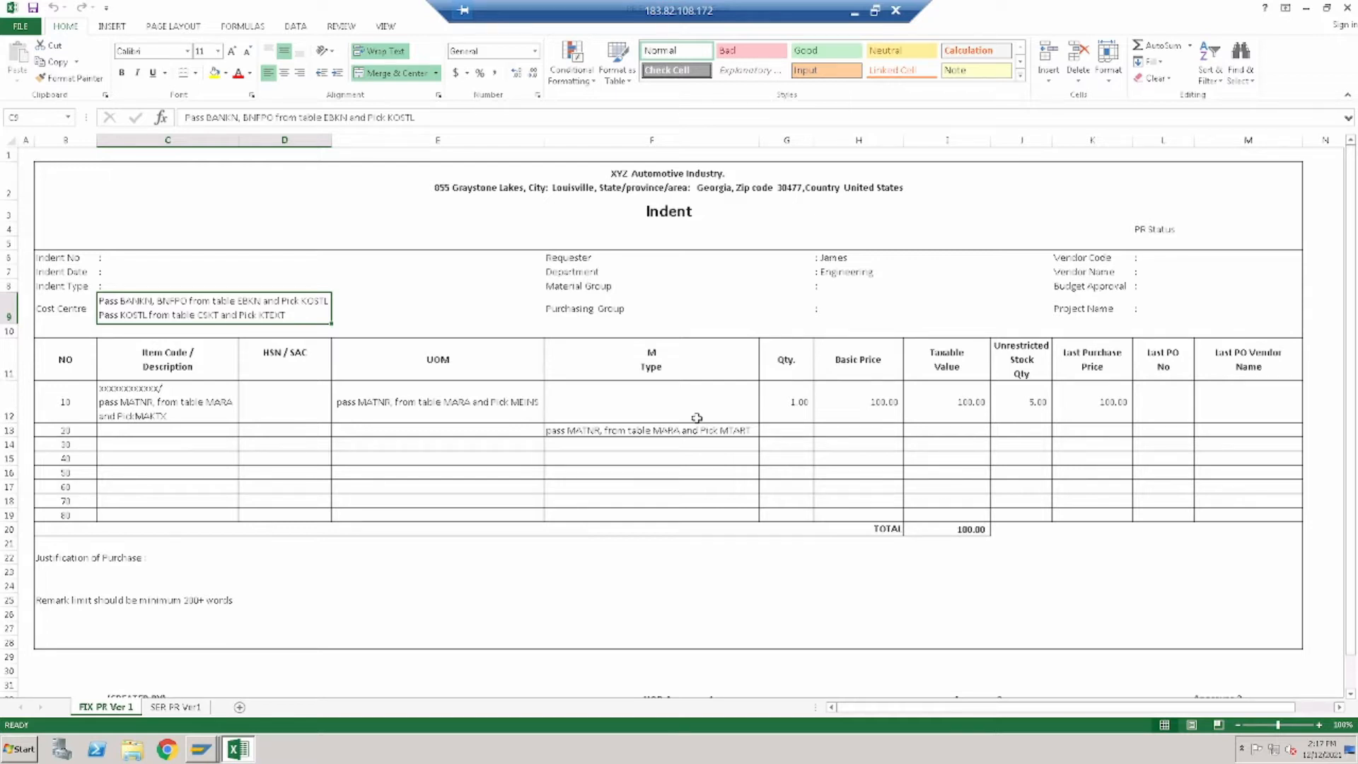
click(1173, 395)
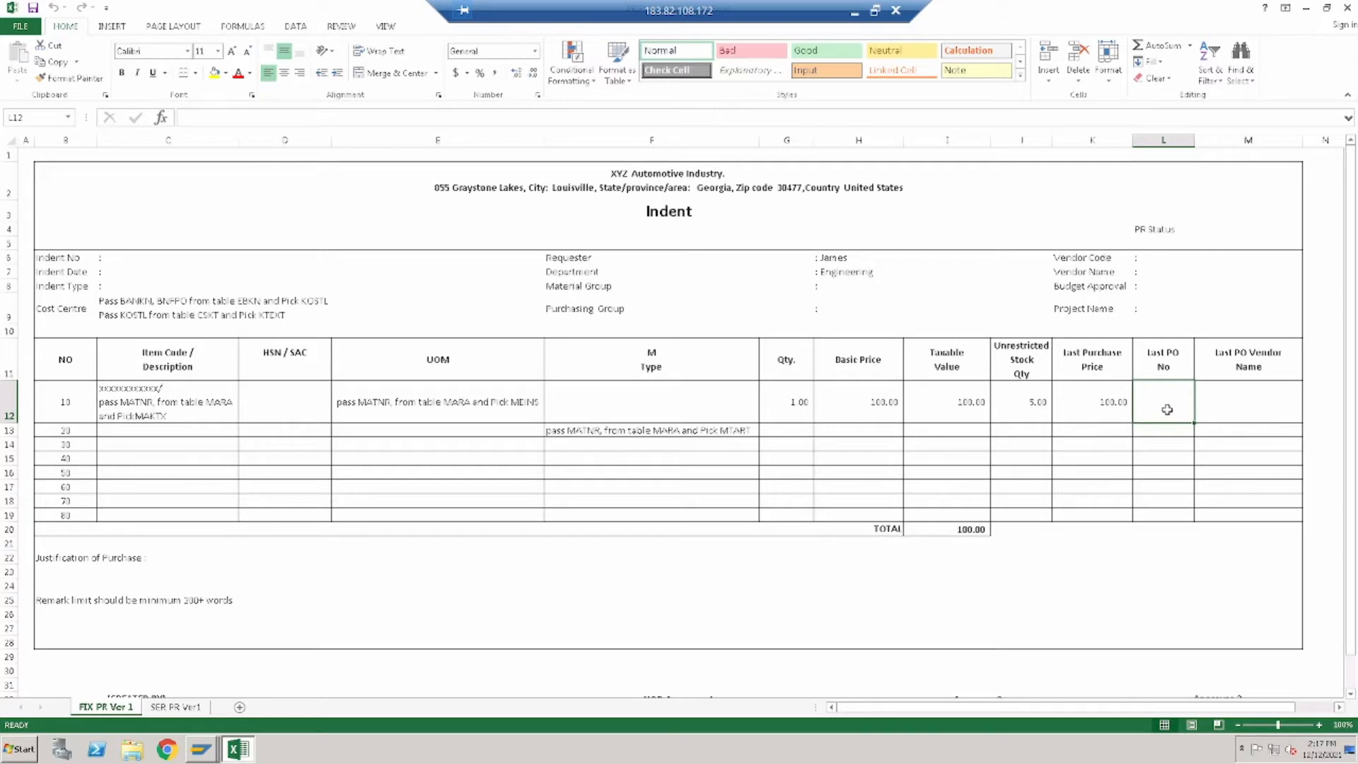
click(1263, 413)
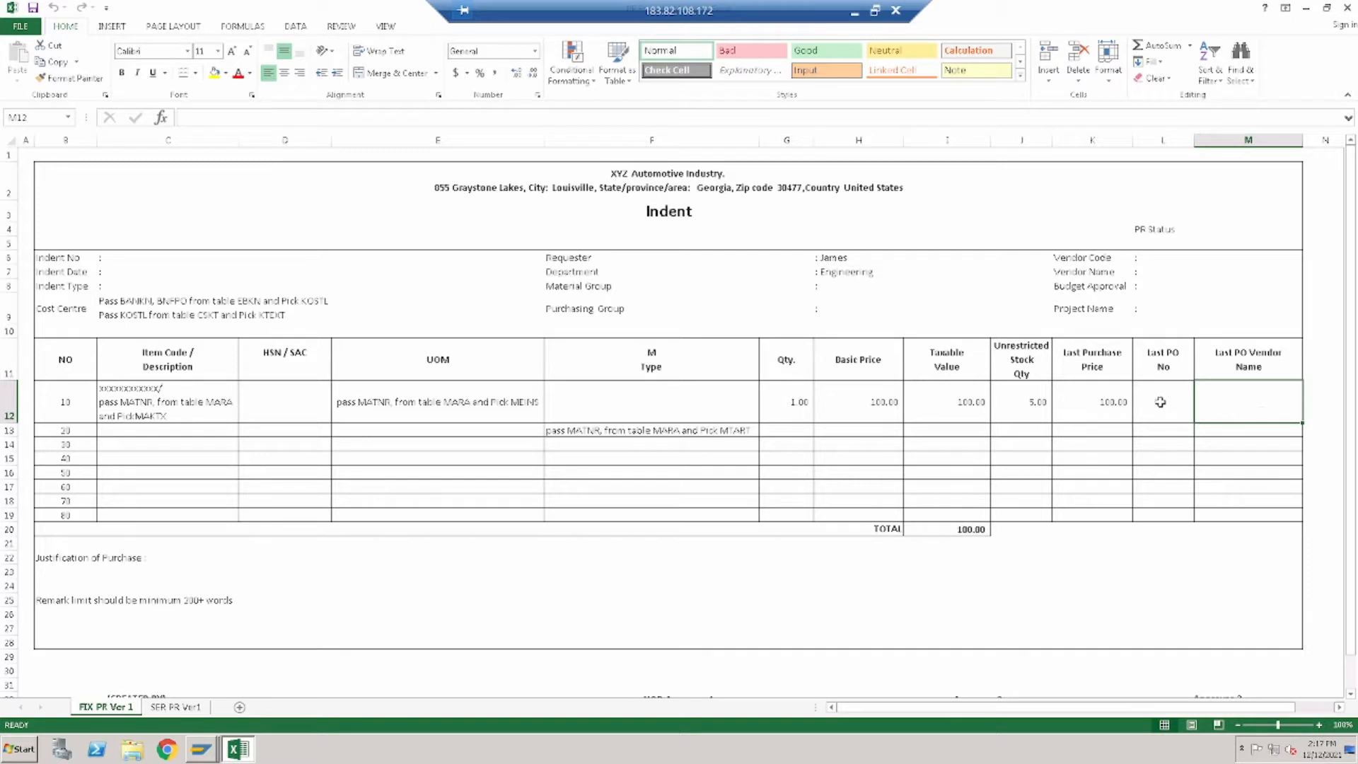
drag(1172, 401, 1244, 401)
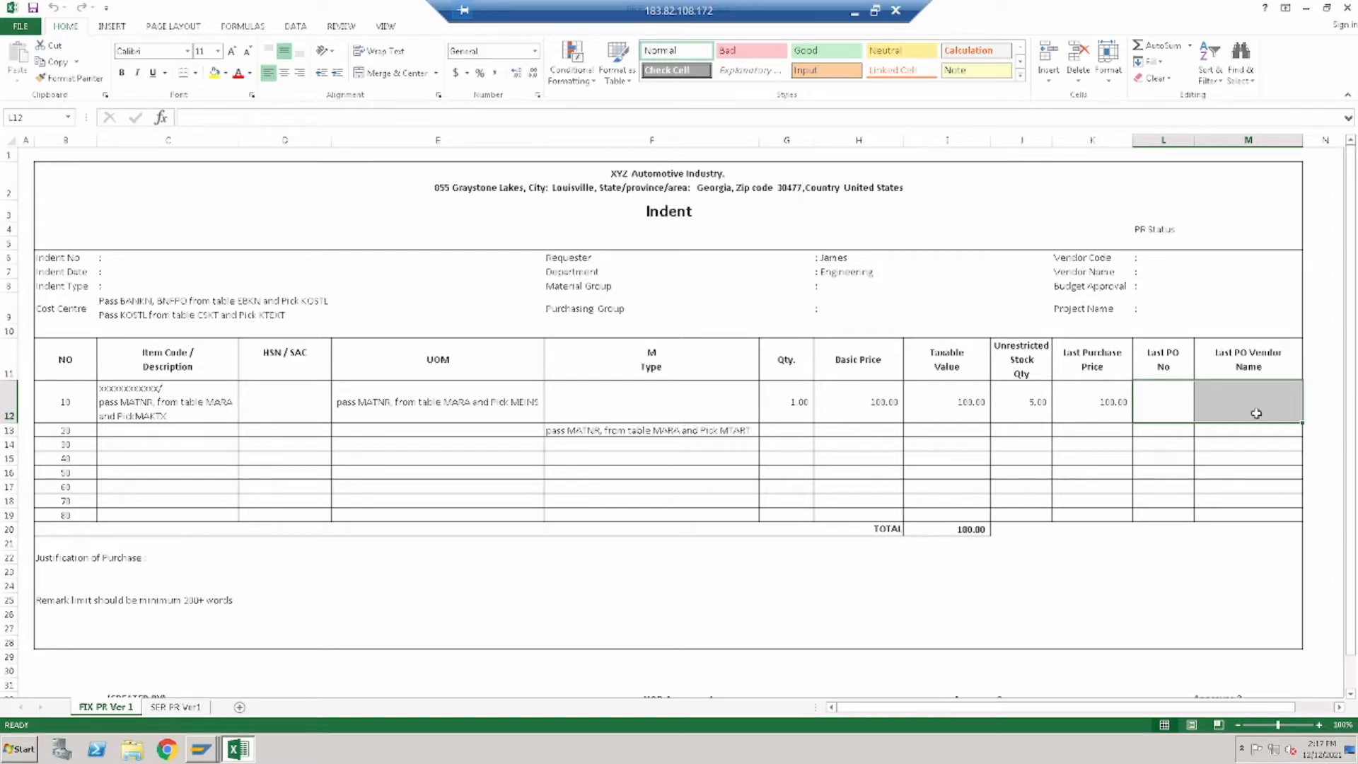
click(1100, 404)
click(1161, 405)
click(1252, 409)
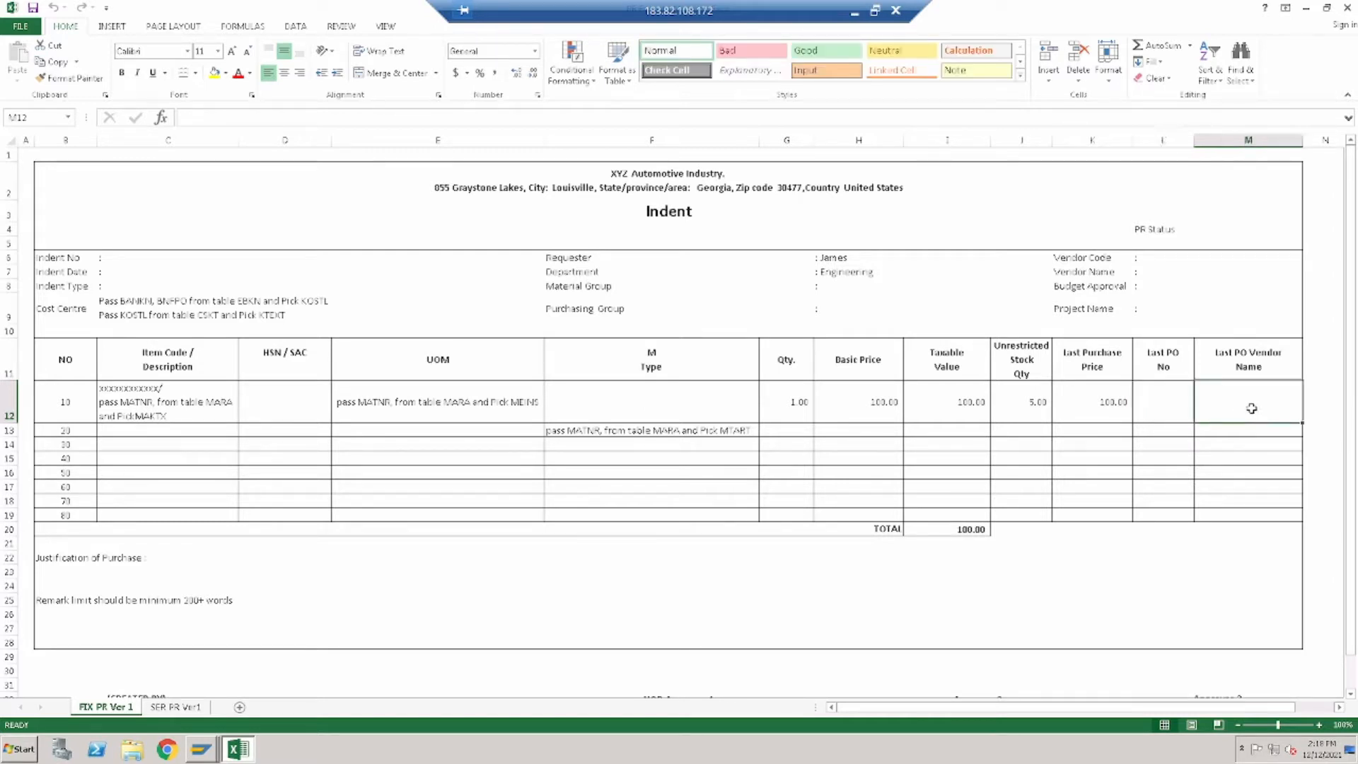
click(1171, 404)
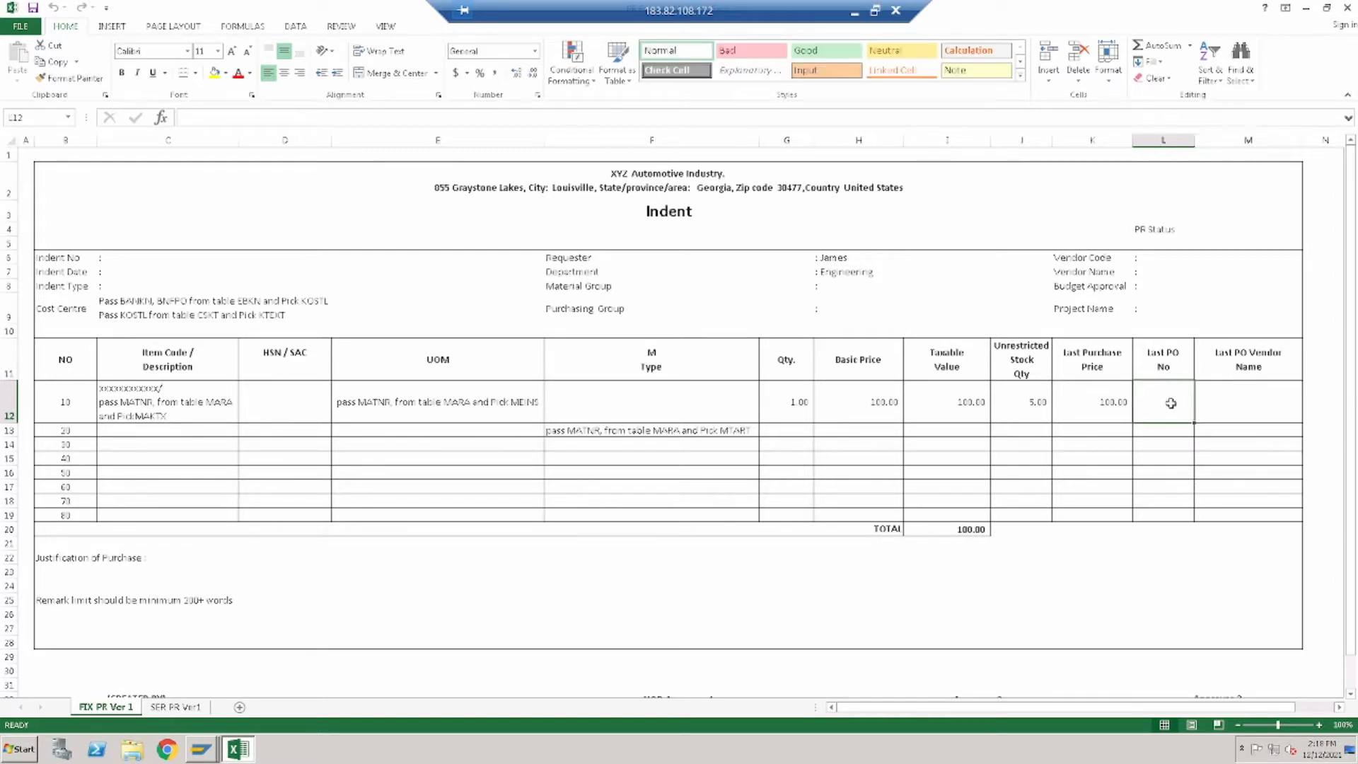
click(1226, 408)
click(1174, 407)
Switch to SAP and start the General Table Display with transaction se16n
click(241, 750)
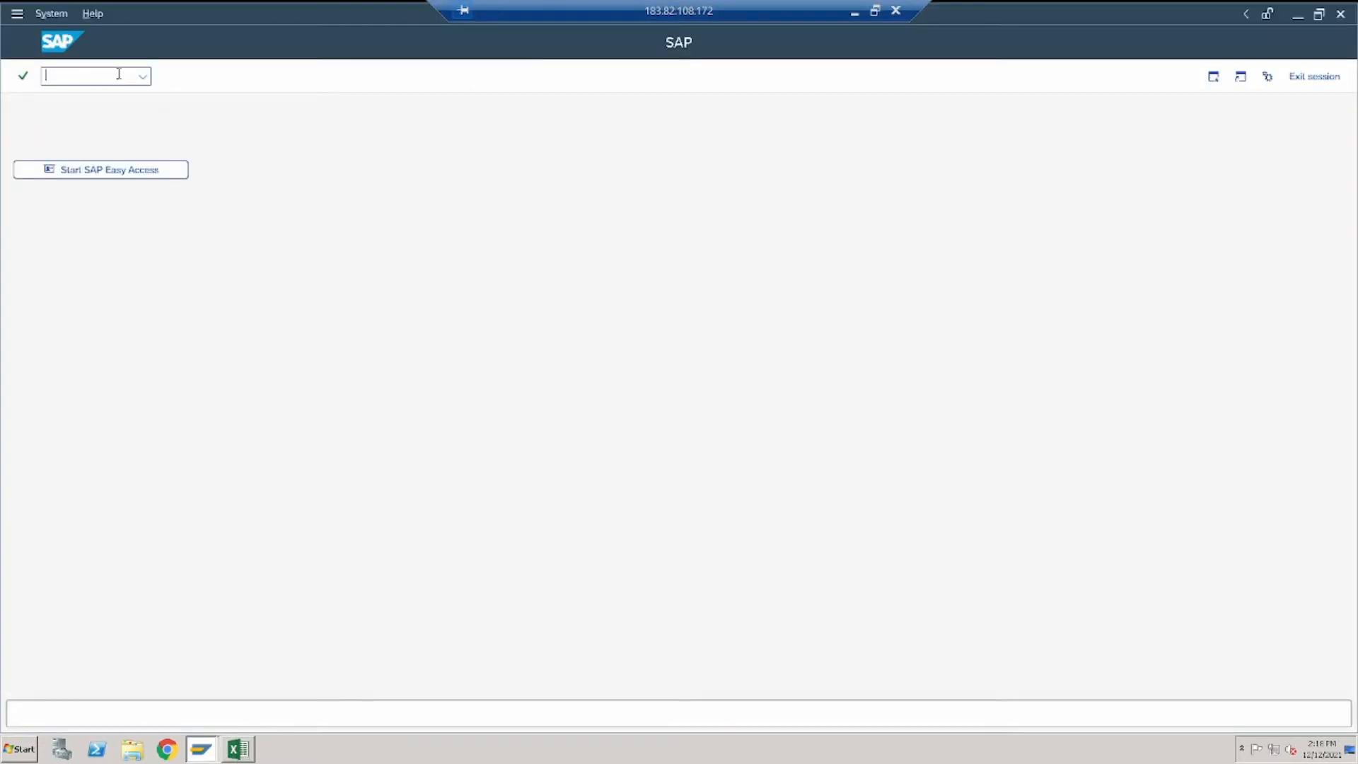
text(se16n)
key(Return)
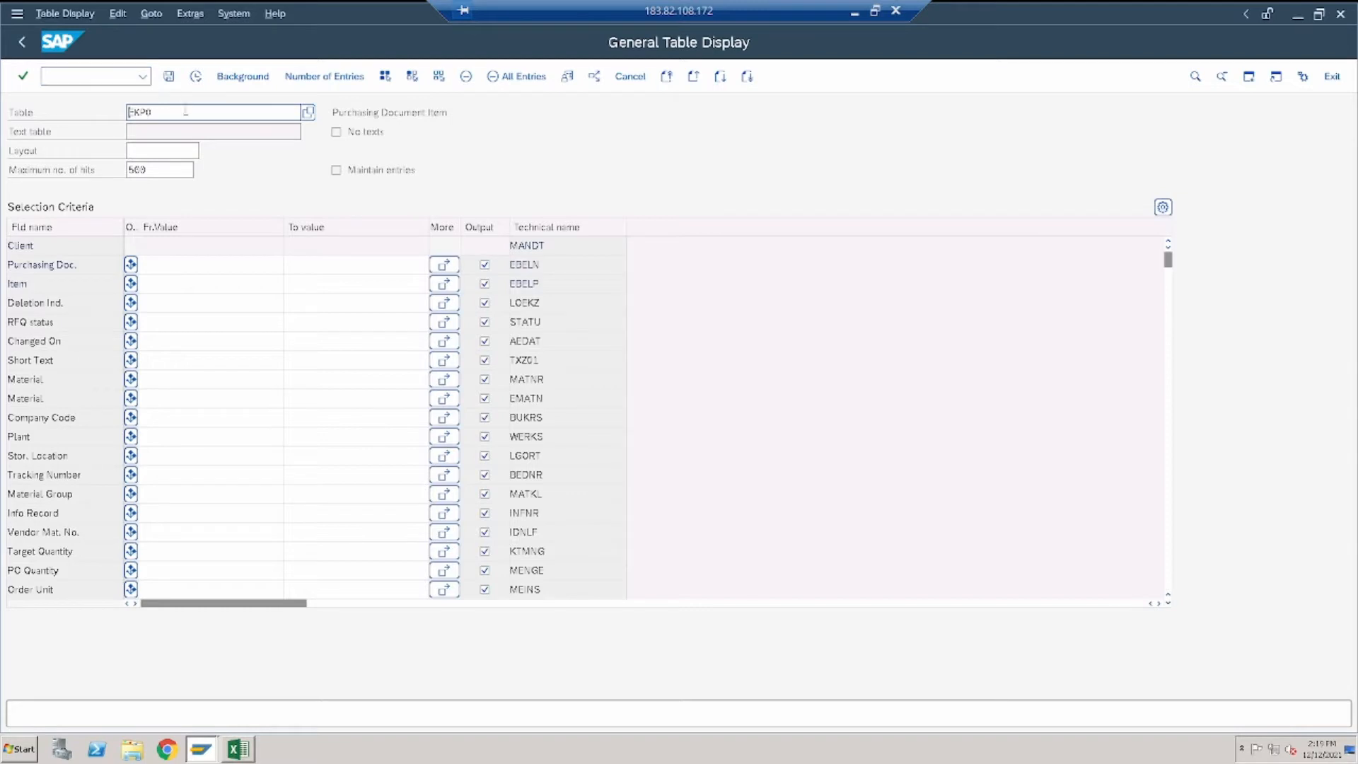
Load the field list of table EKKO, and replace it with that of table EKPO
drag(185, 111, 108, 106)
text(ekko)
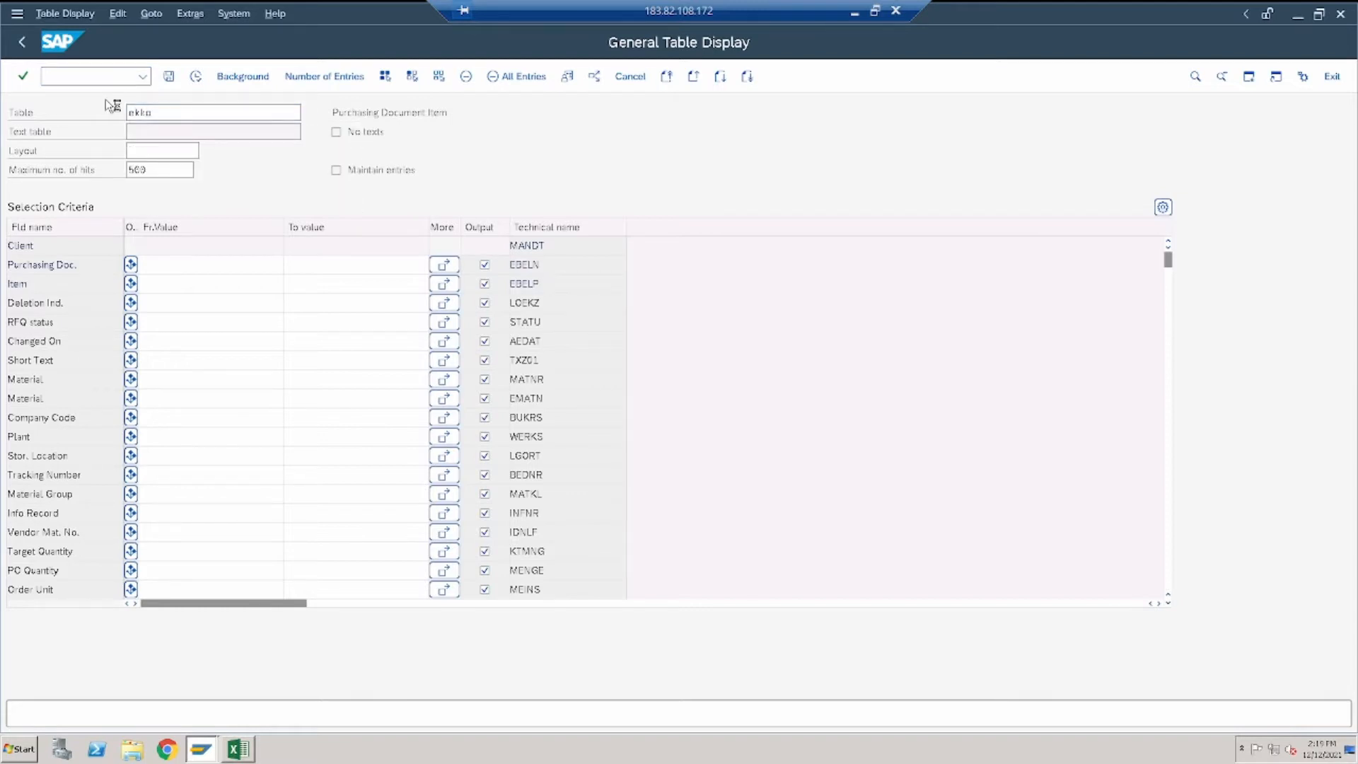
key(Return)
drag(195, 112, 66, 126)
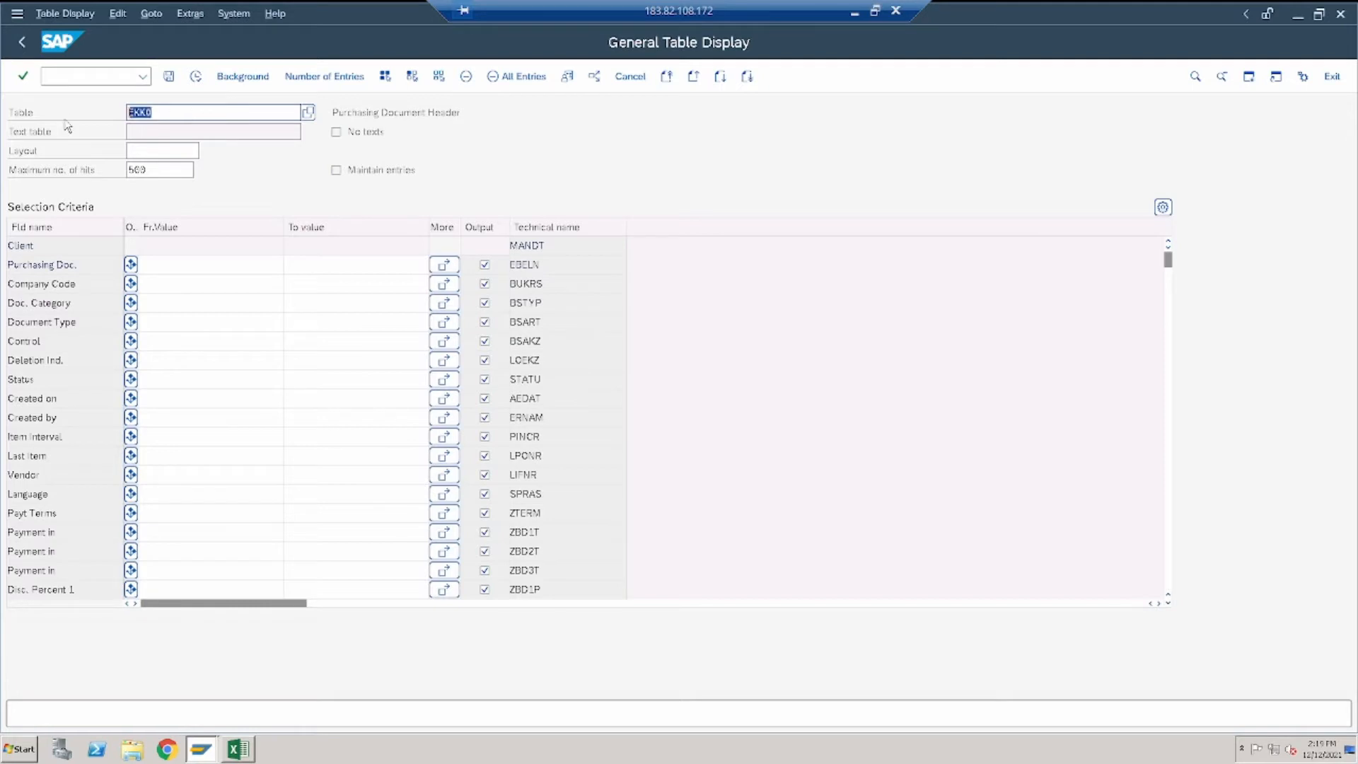
text(ekpo)
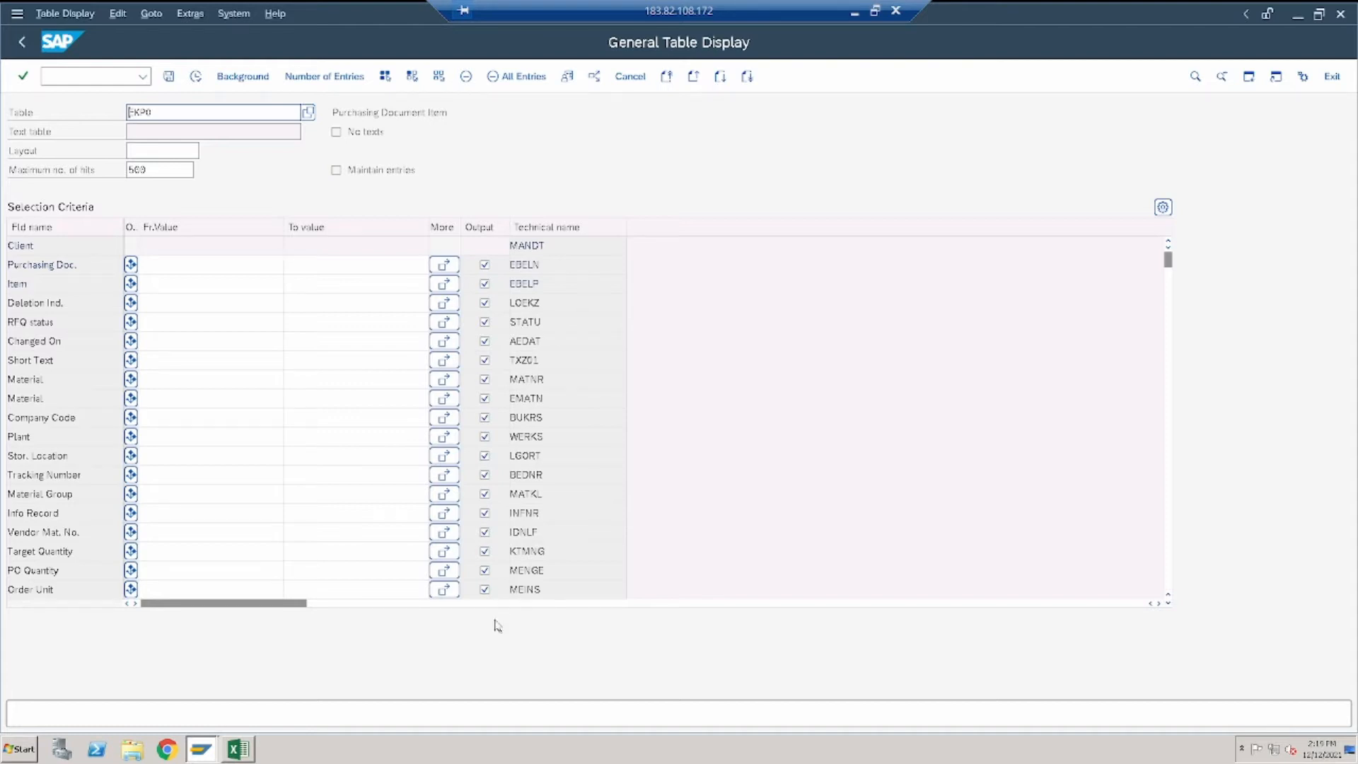
Switch to Excel and try out a "Last Info Record" heading beside Last PO Vendor Name, clearing the cell again
click(239, 748)
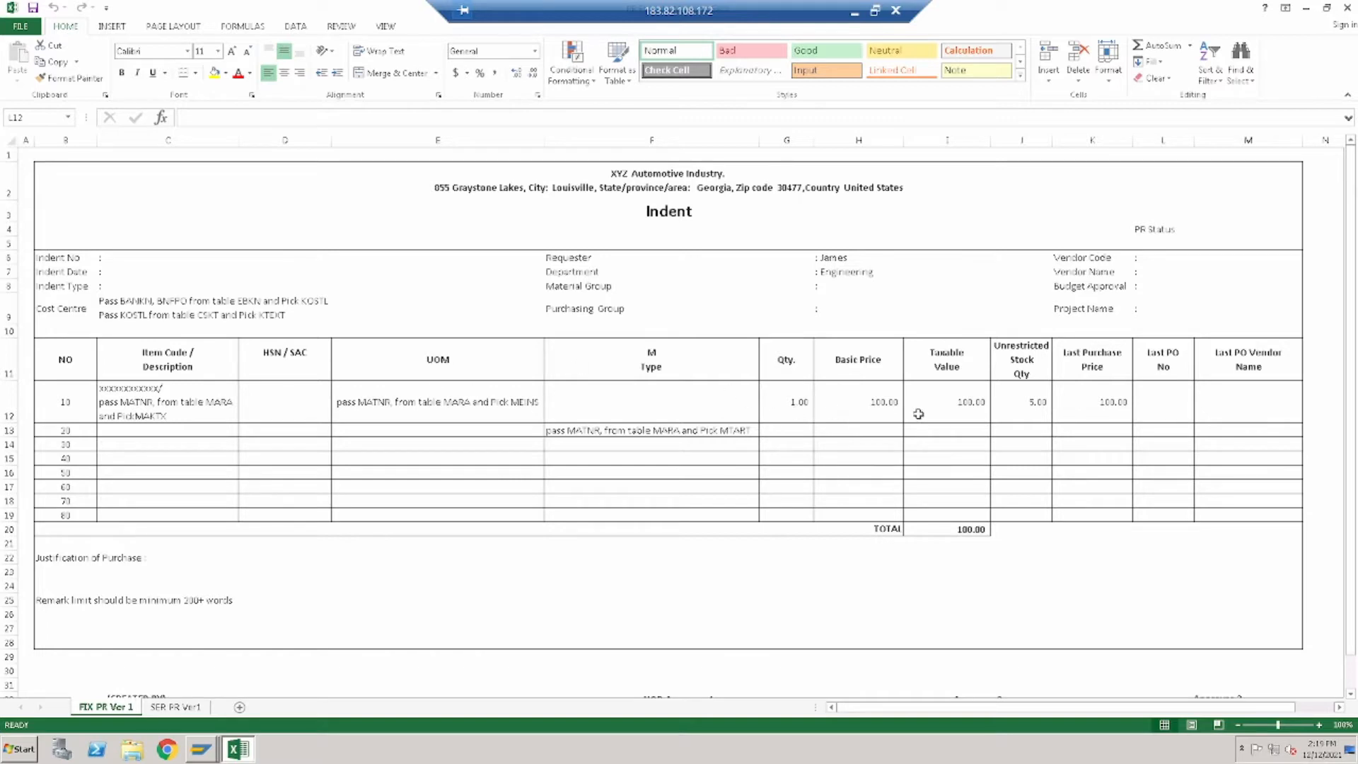
click(1316, 354)
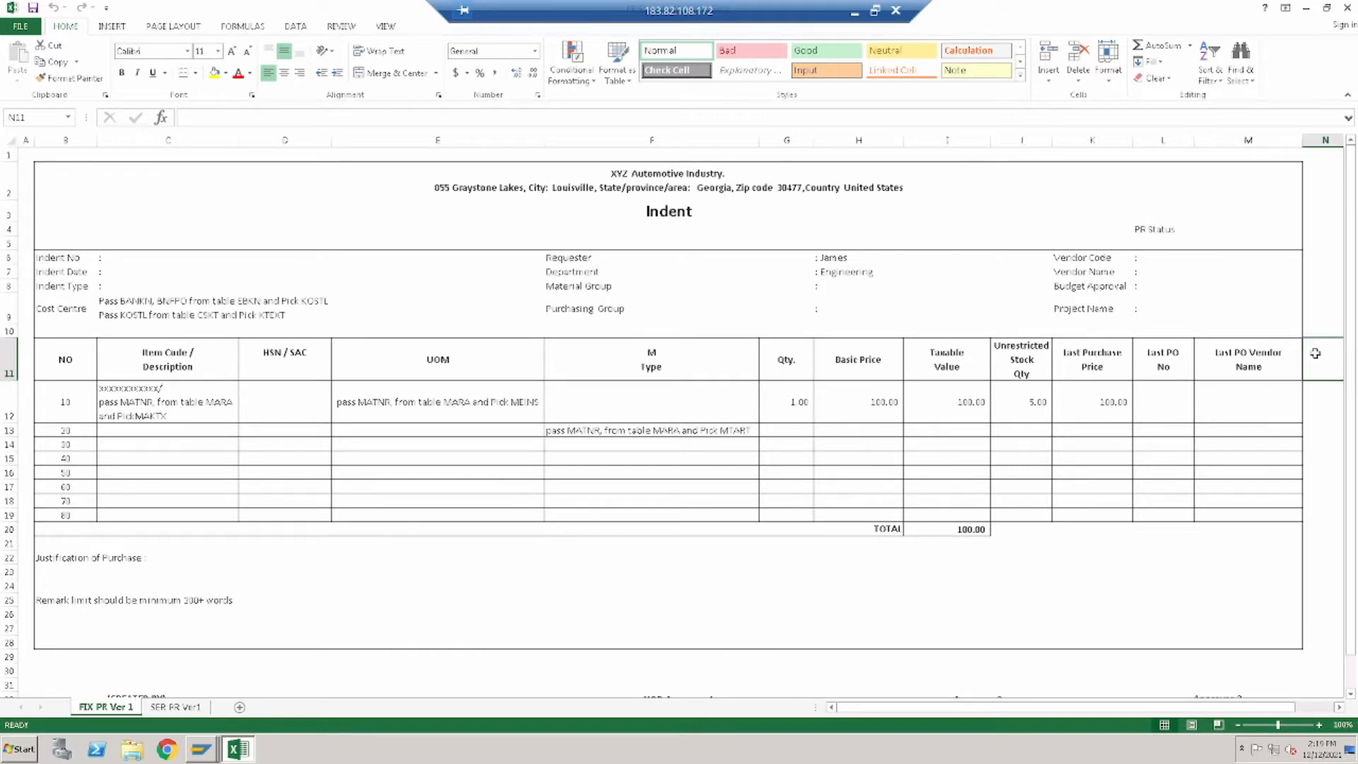
drag(1196, 707, 1291, 711)
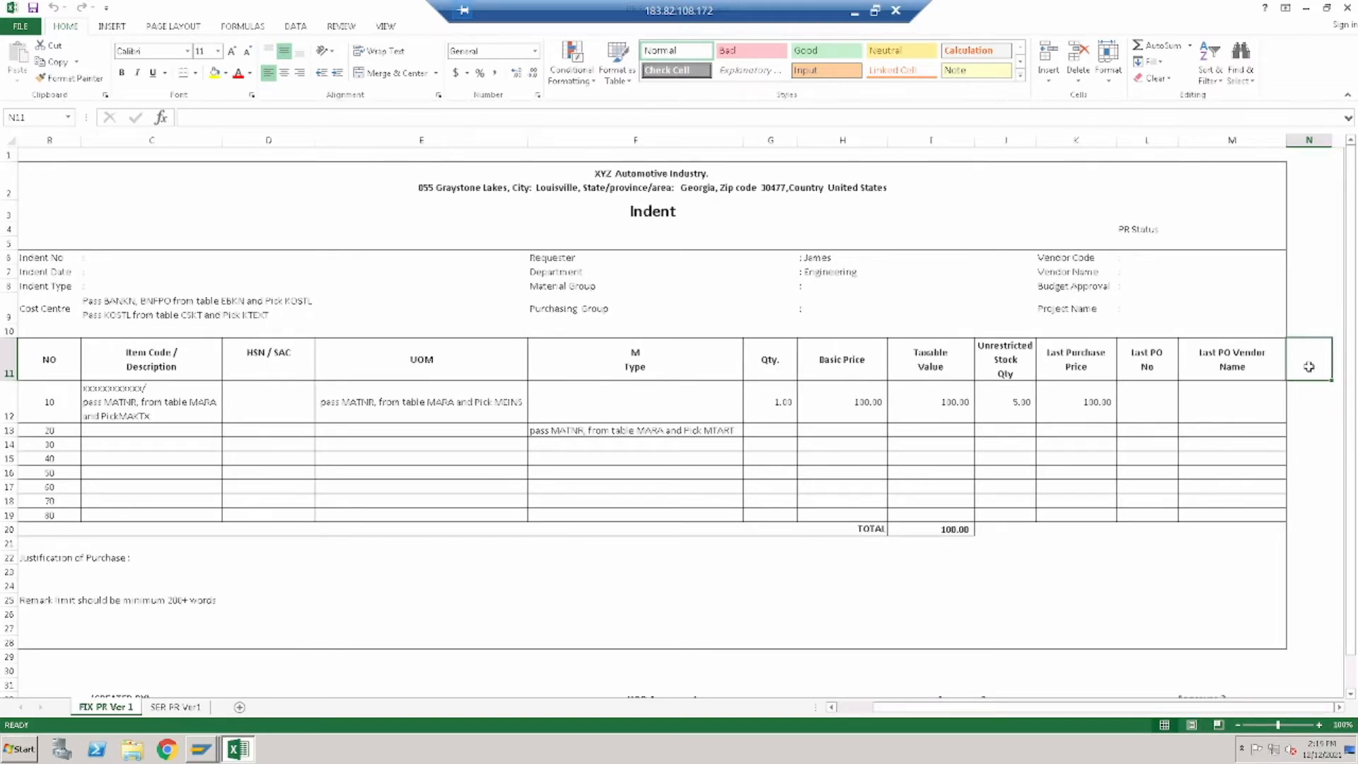
text(Last )
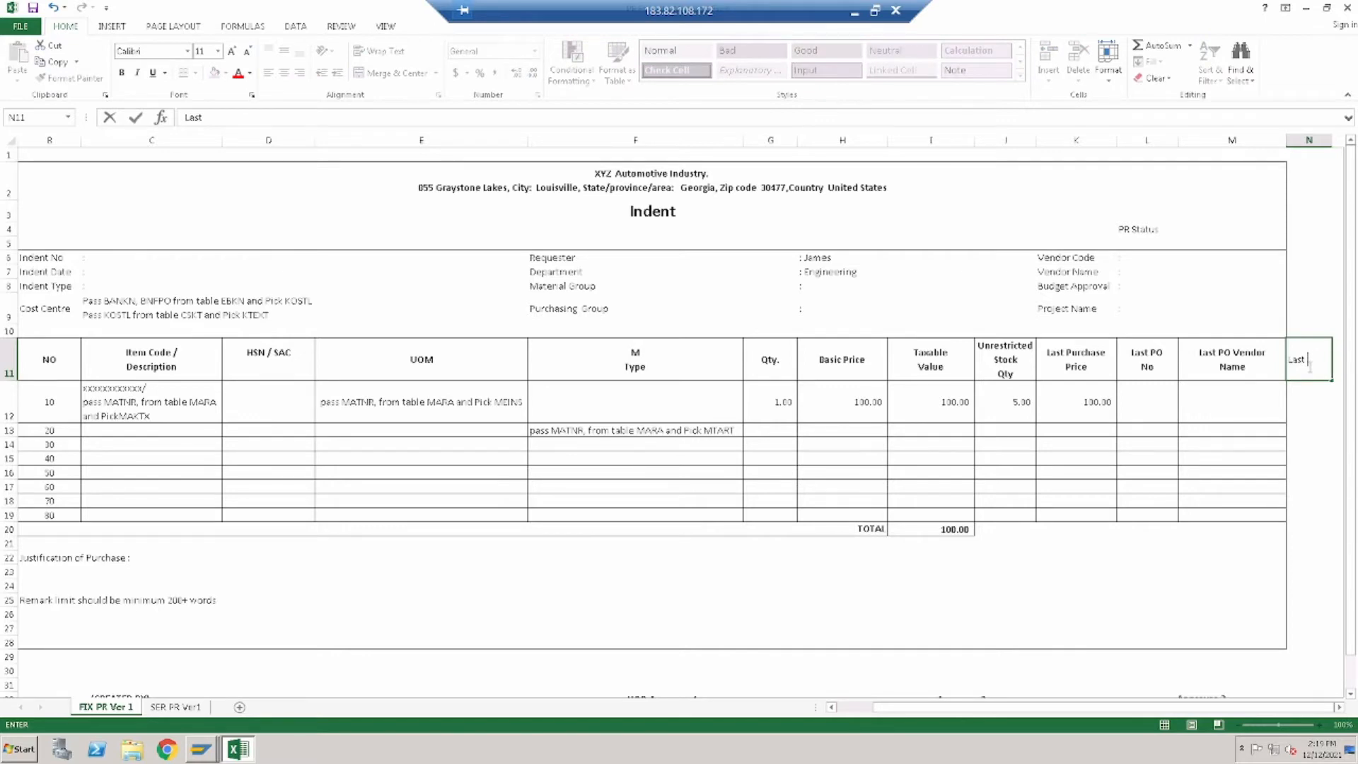
text(Infor)
key(BackSpace)
text(Record)
click(1319, 429)
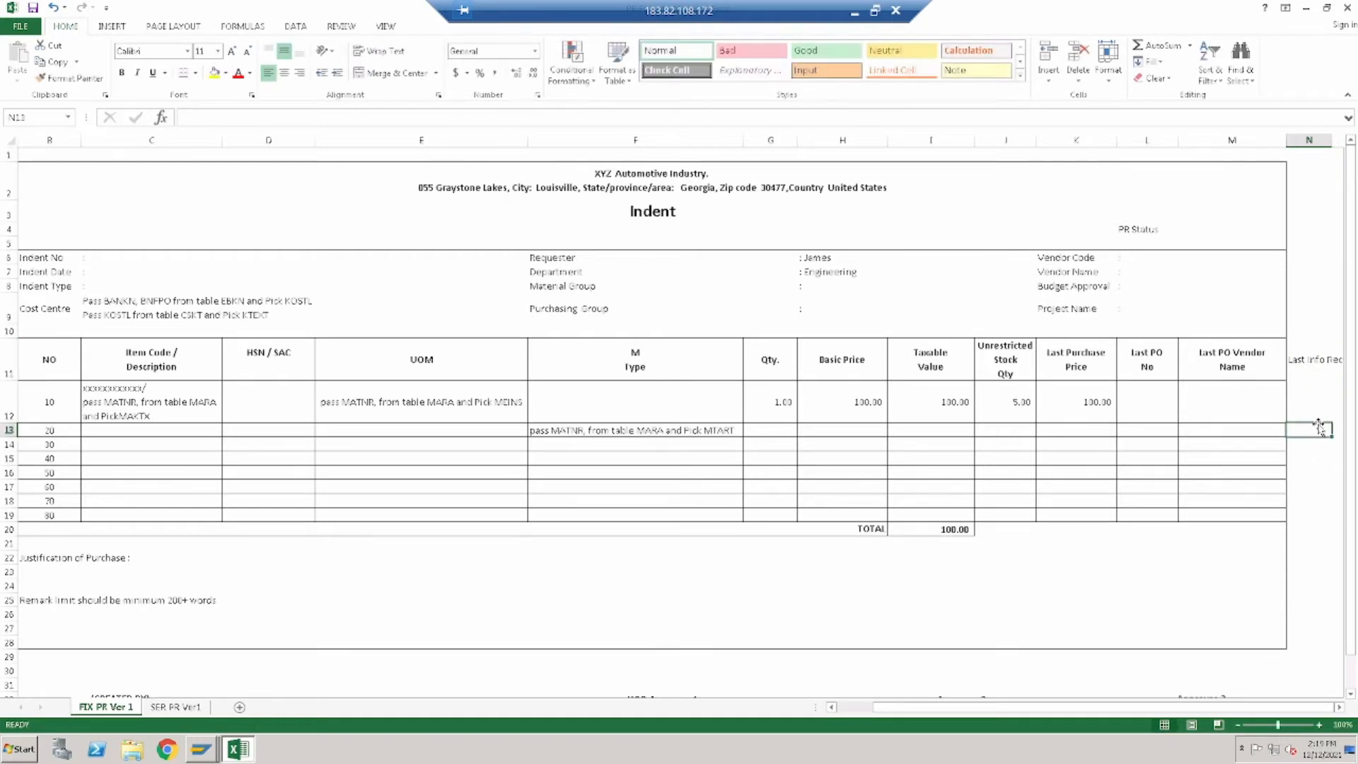
click(1319, 360)
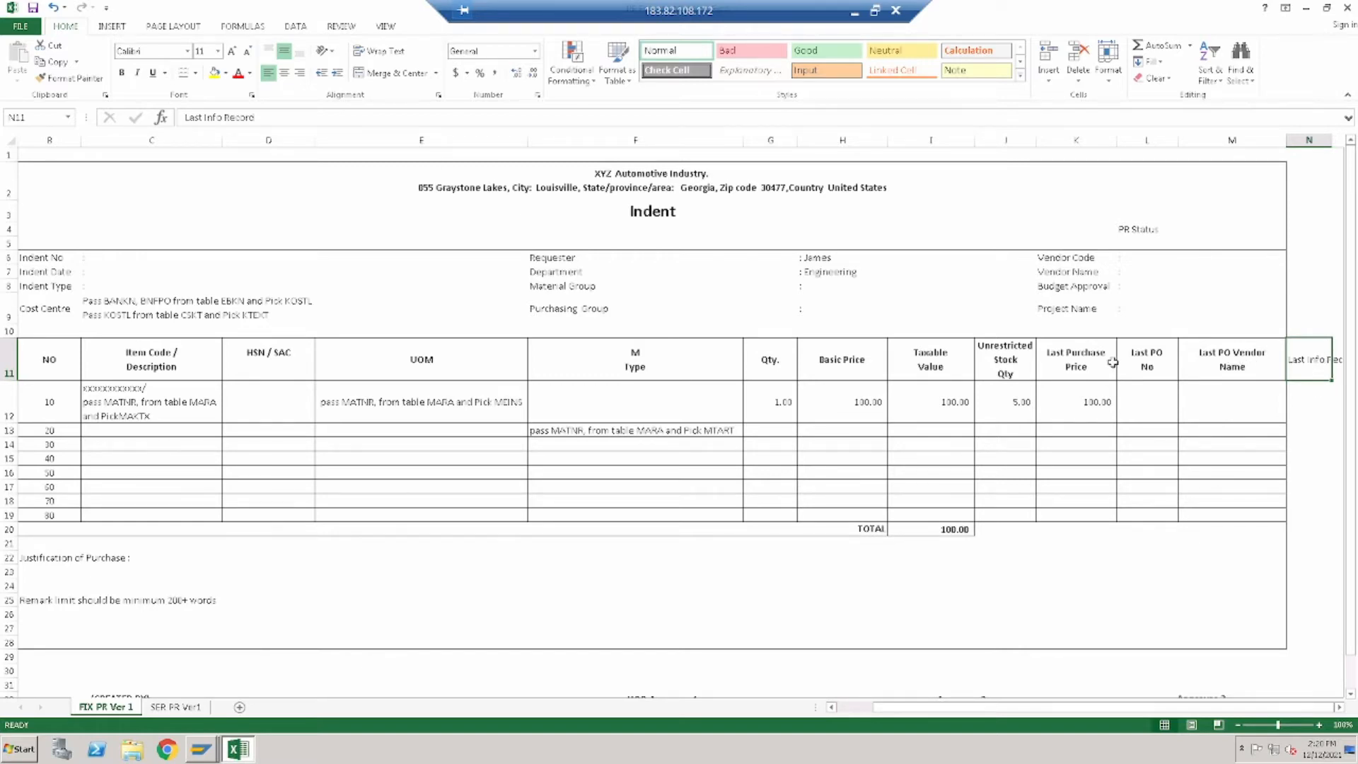
key(Delete)
Switch to SAP and restrict the EKPO output fields to Material (MATNR)
click(210, 748)
click(214, 723)
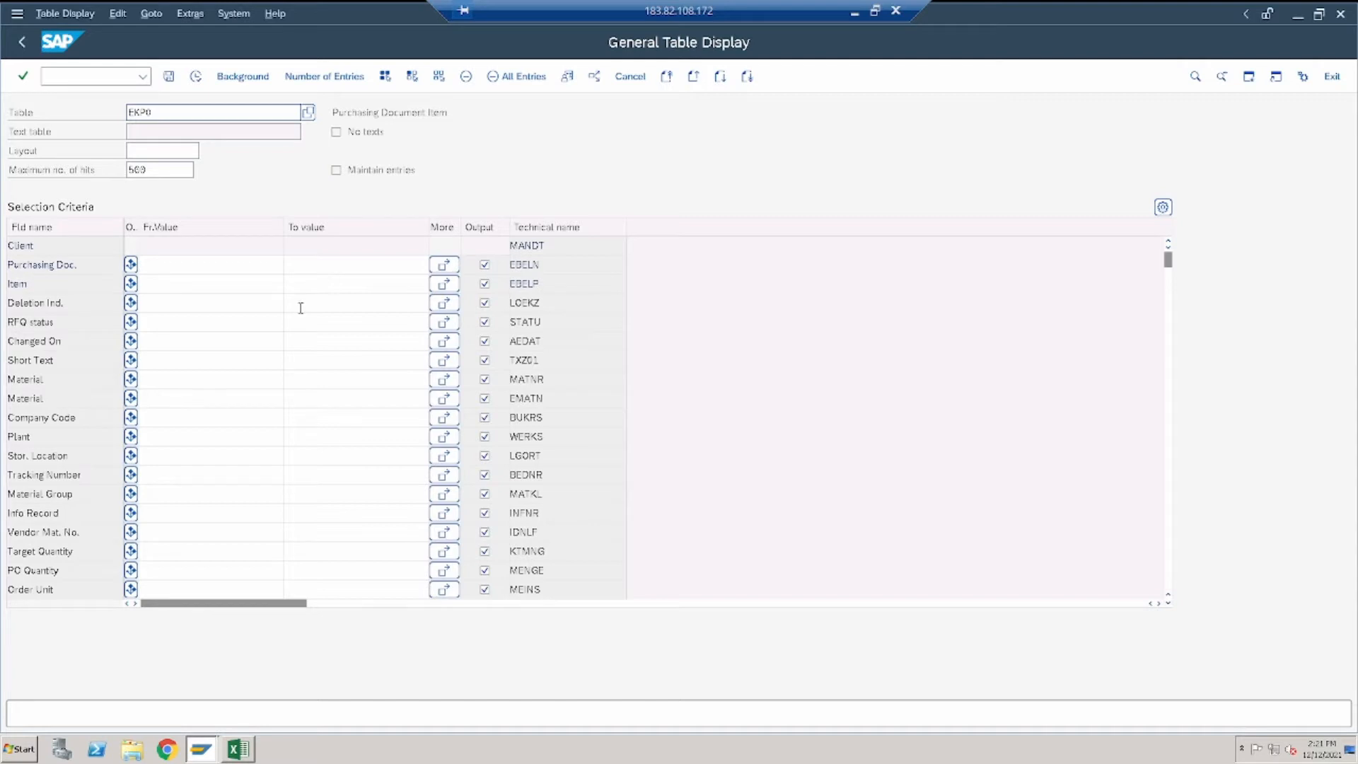
click(440, 78)
click(484, 381)
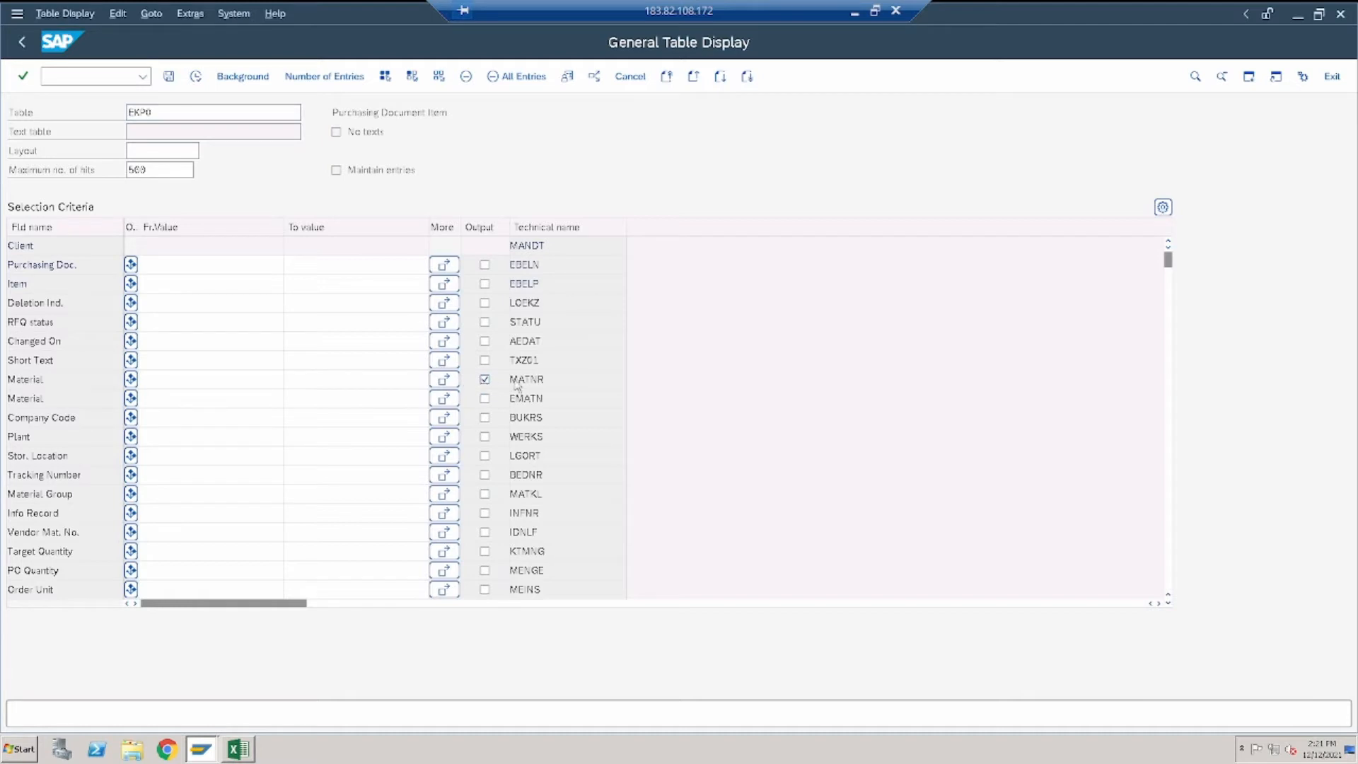
drag(551, 379, 508, 382)
Open New Text Document from the desktop in Notepad and check it against the Indent sheet in Excel
click(1297, 15)
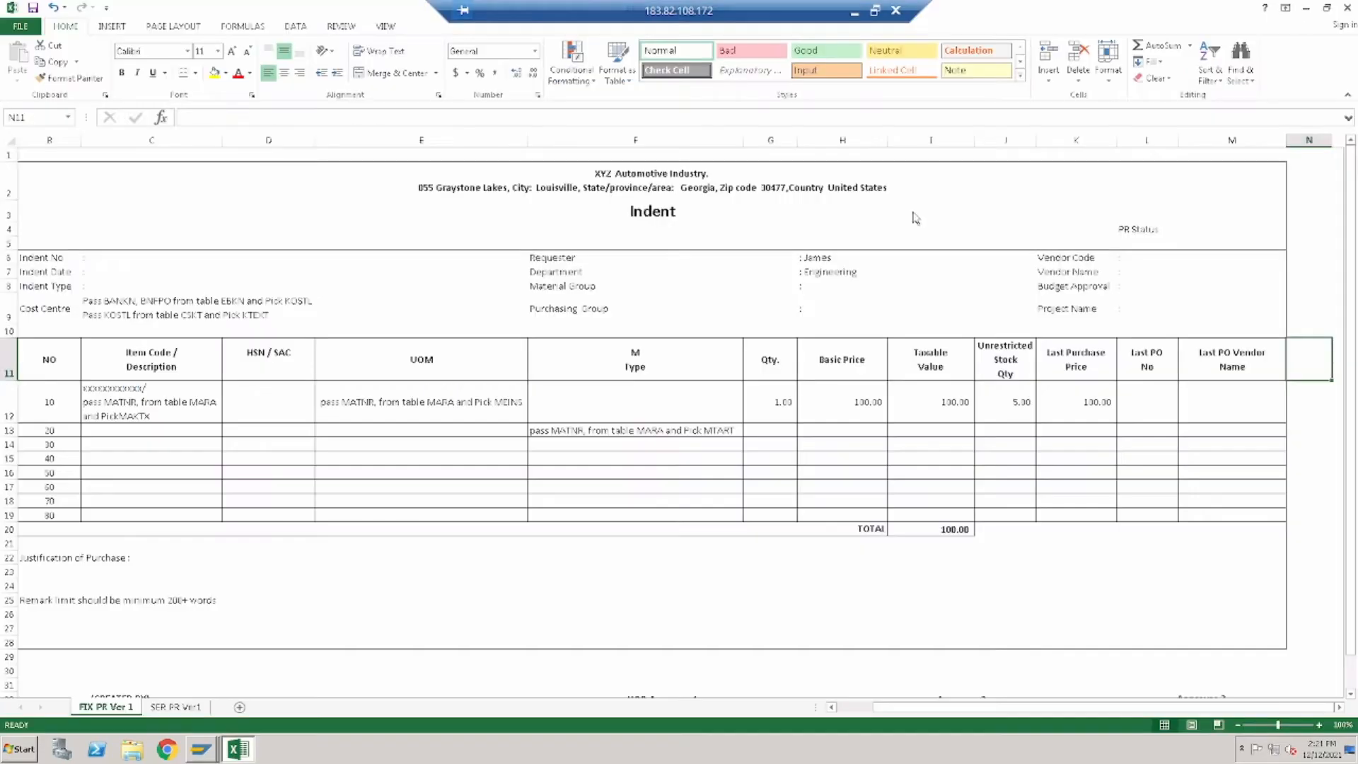
click(1306, 8)
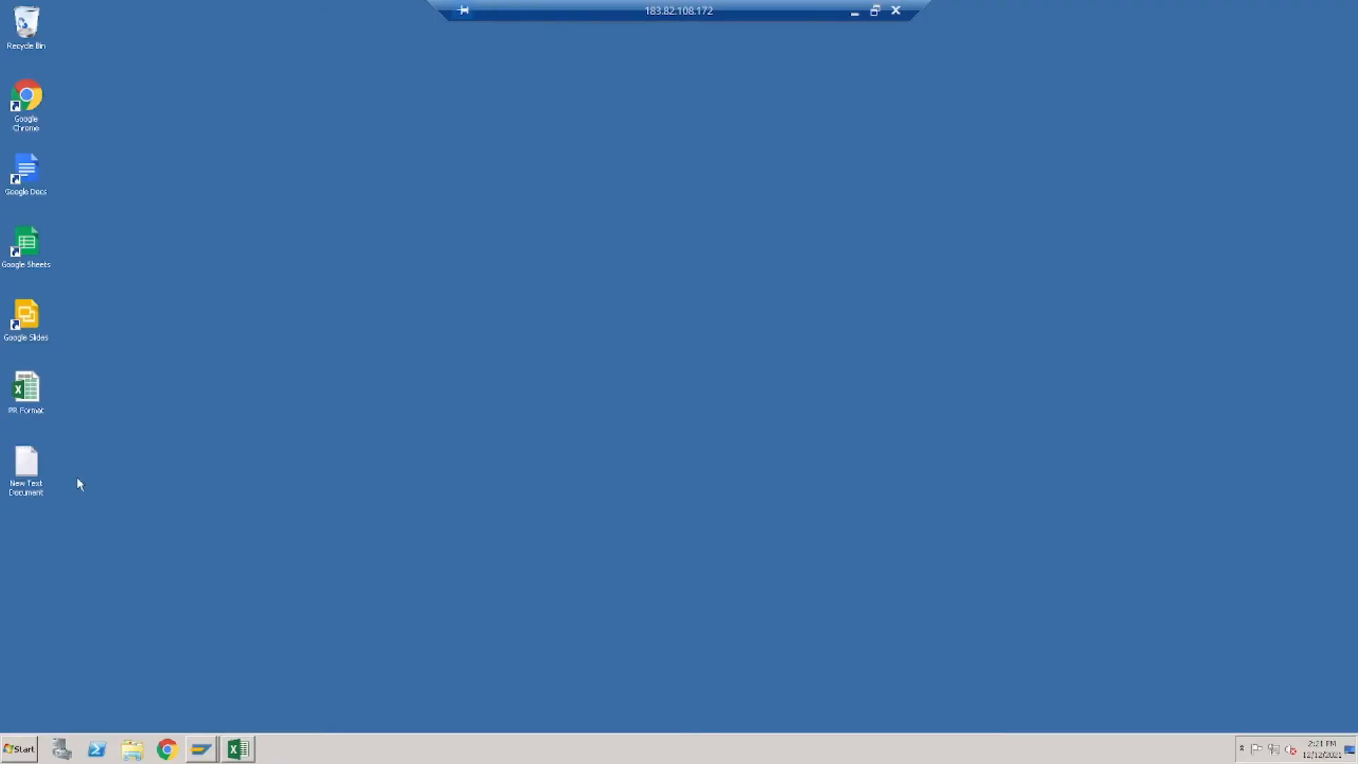
double_click(24, 478)
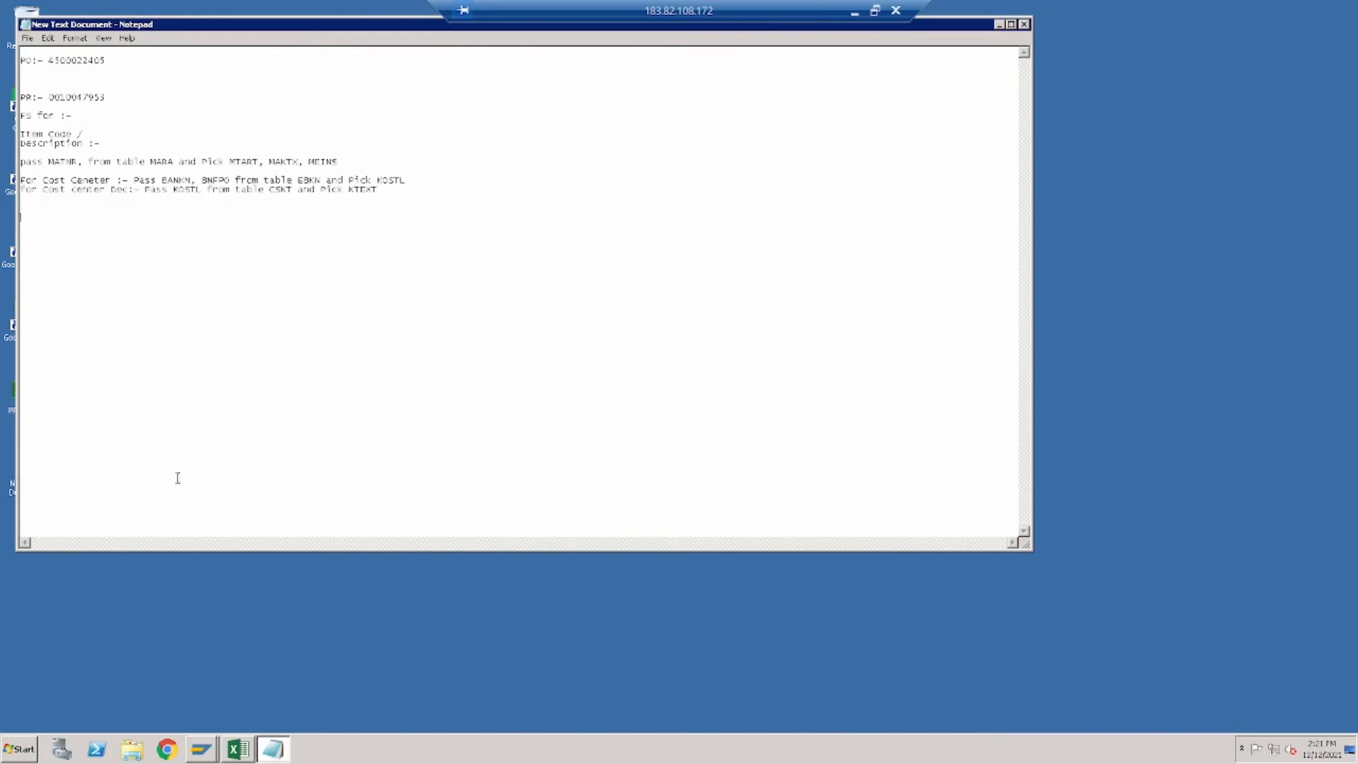
click(239, 748)
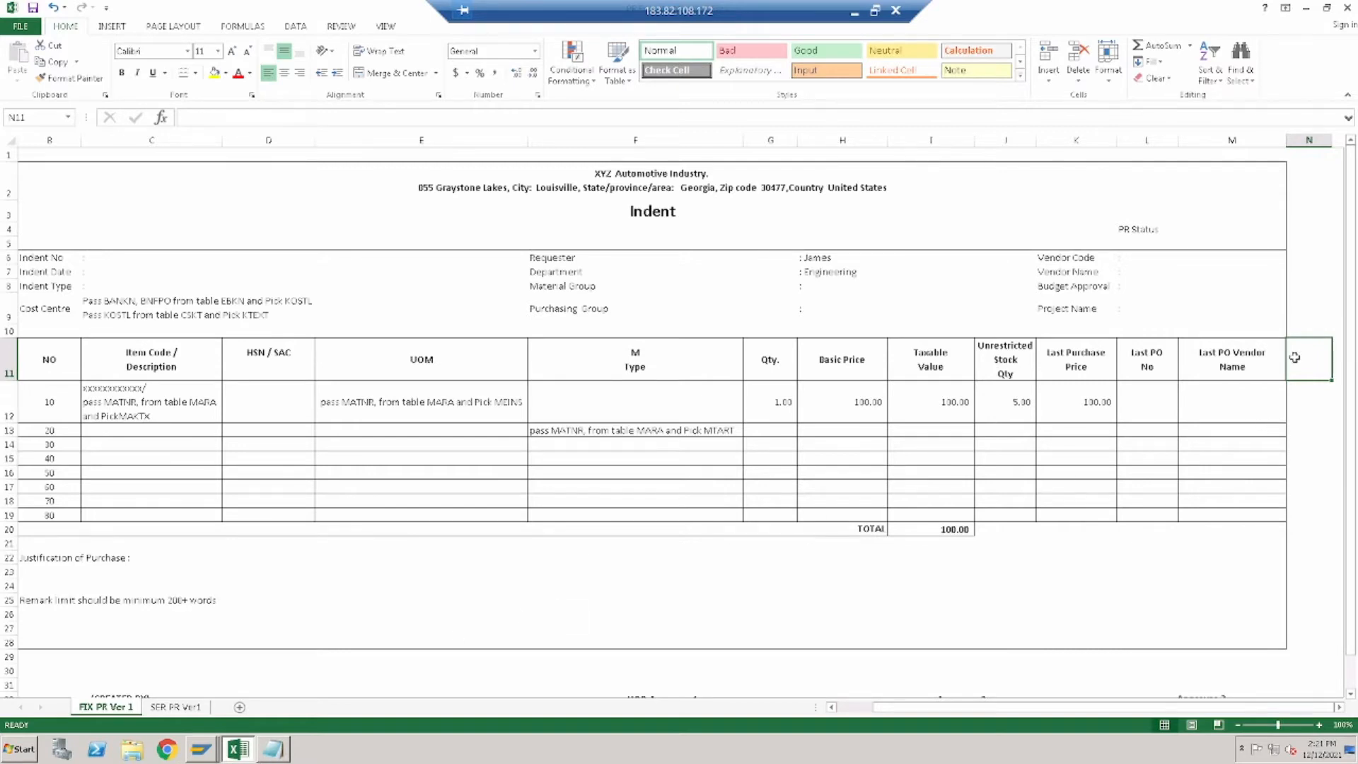
click(238, 750)
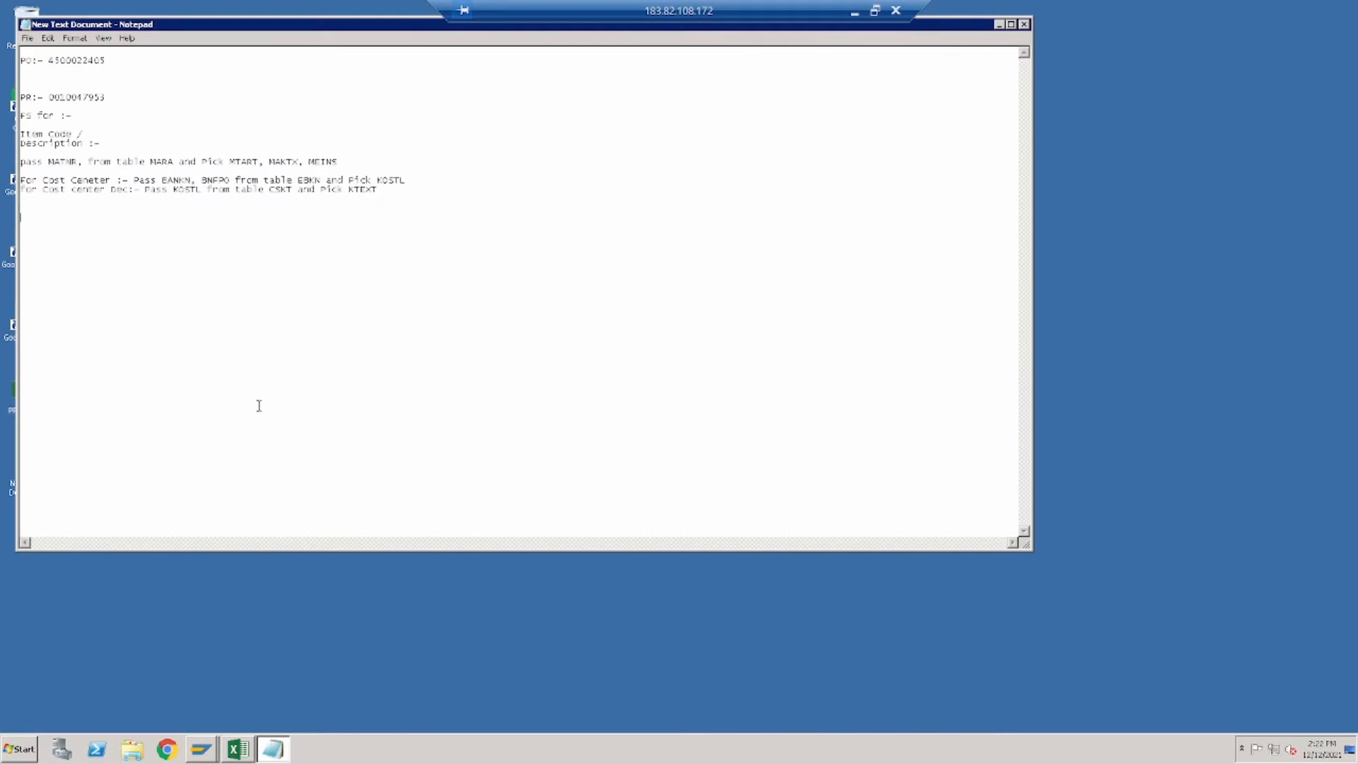
Add the lines "Last Po No:-" and "Info Record No:-" below the cost center notes
text(Last P)
text(o Nu)
key(BackSpace)
text(o.)
key(Return)
text(Last)
key(BackSpace)
key(BackSpace)
key(BackSpace)
key(BackSpace)
key(BackSpace)
text(Info Record No:)
key(Up)
key(BackSpace)
text(:-)
Check the EKPO fields in SAP and add an "RFQ:-" line below Info Record No in the Notepad notes
click(273, 750)
mouse_move(203, 748)
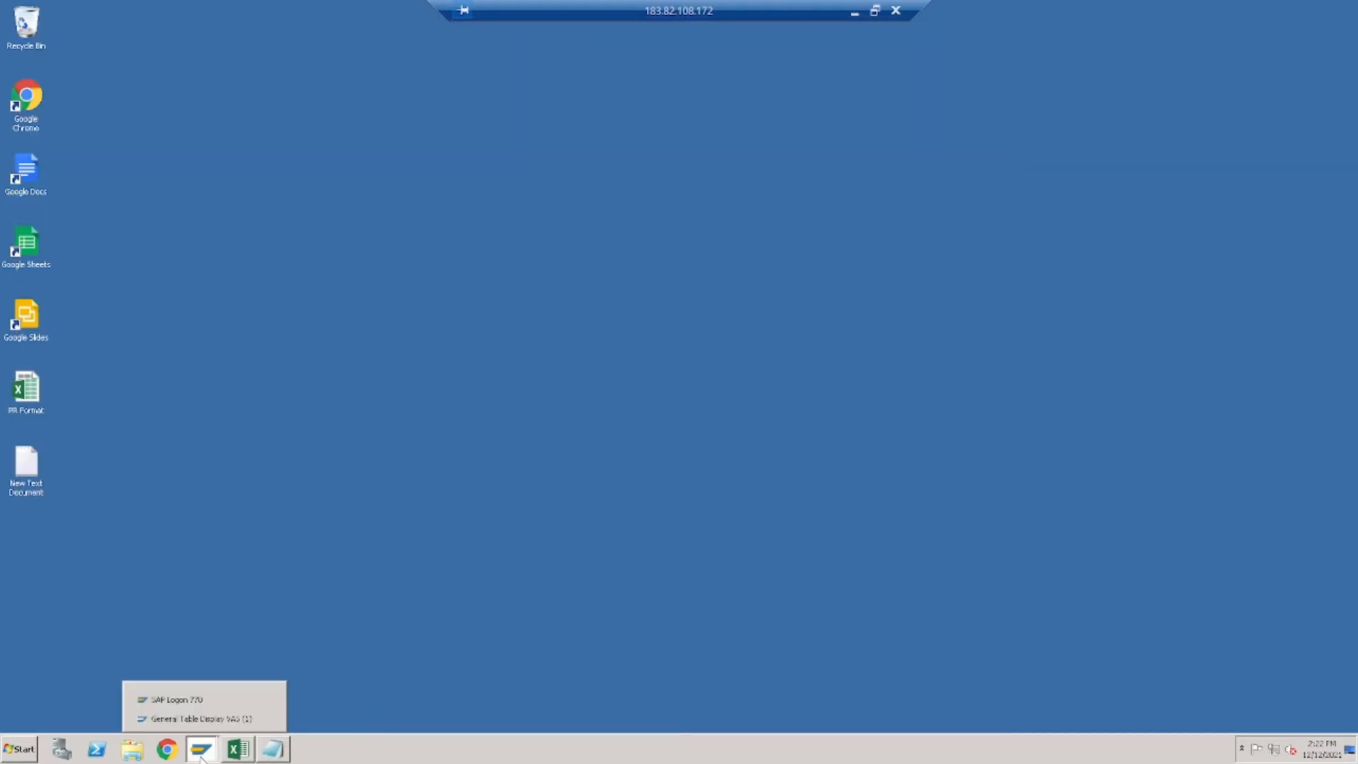
click(215, 720)
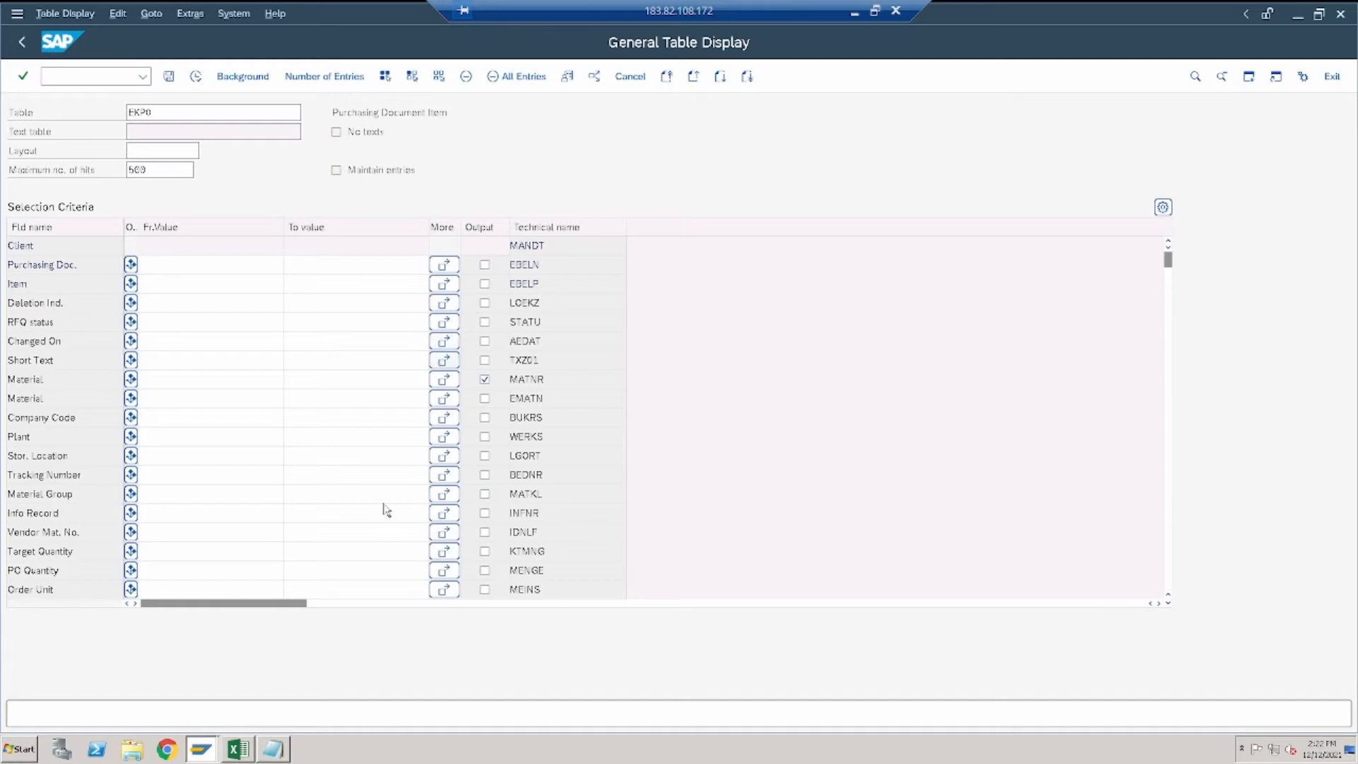
click(275, 752)
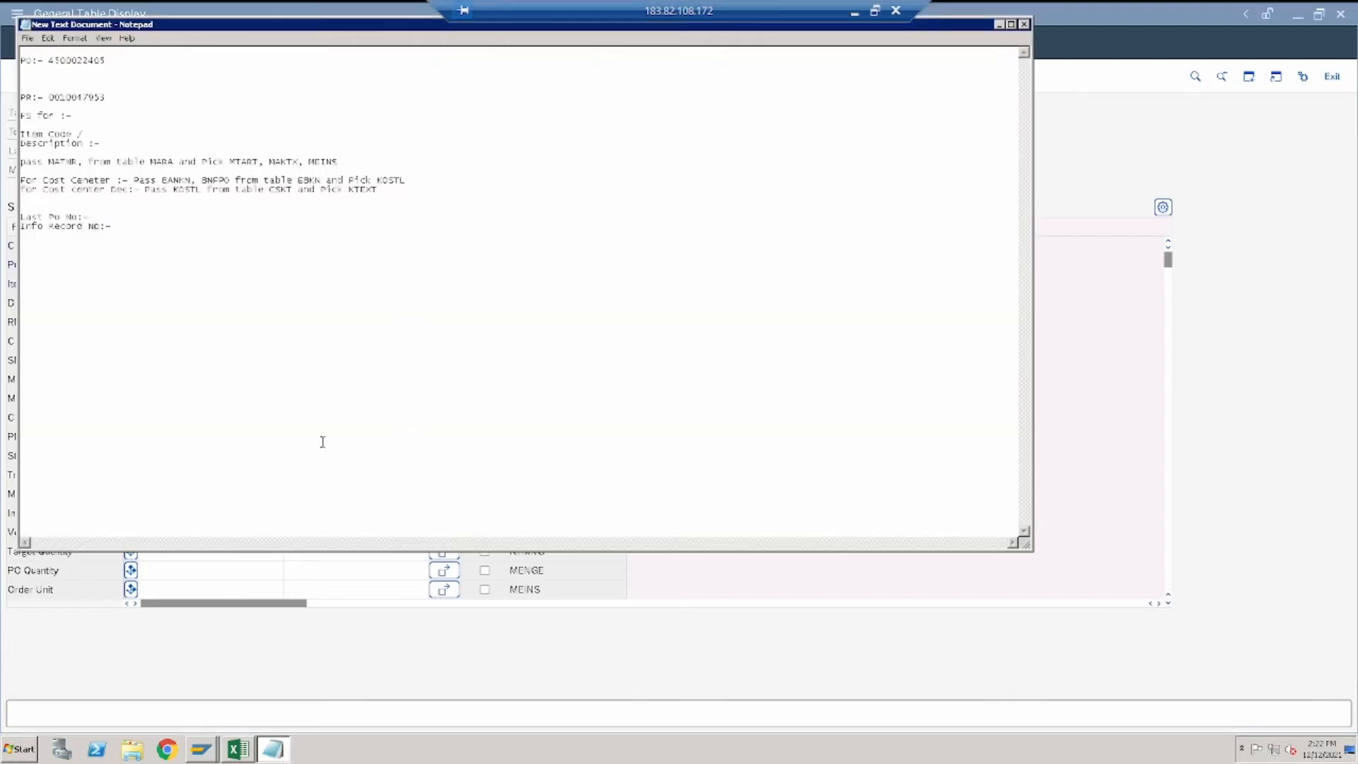
key(Return)
text(RFQ:-)
Switch to SAP and filter EKPO by material 100-100 and plant 1000, including Plant (WERKS) in the output
click(1089, 424)
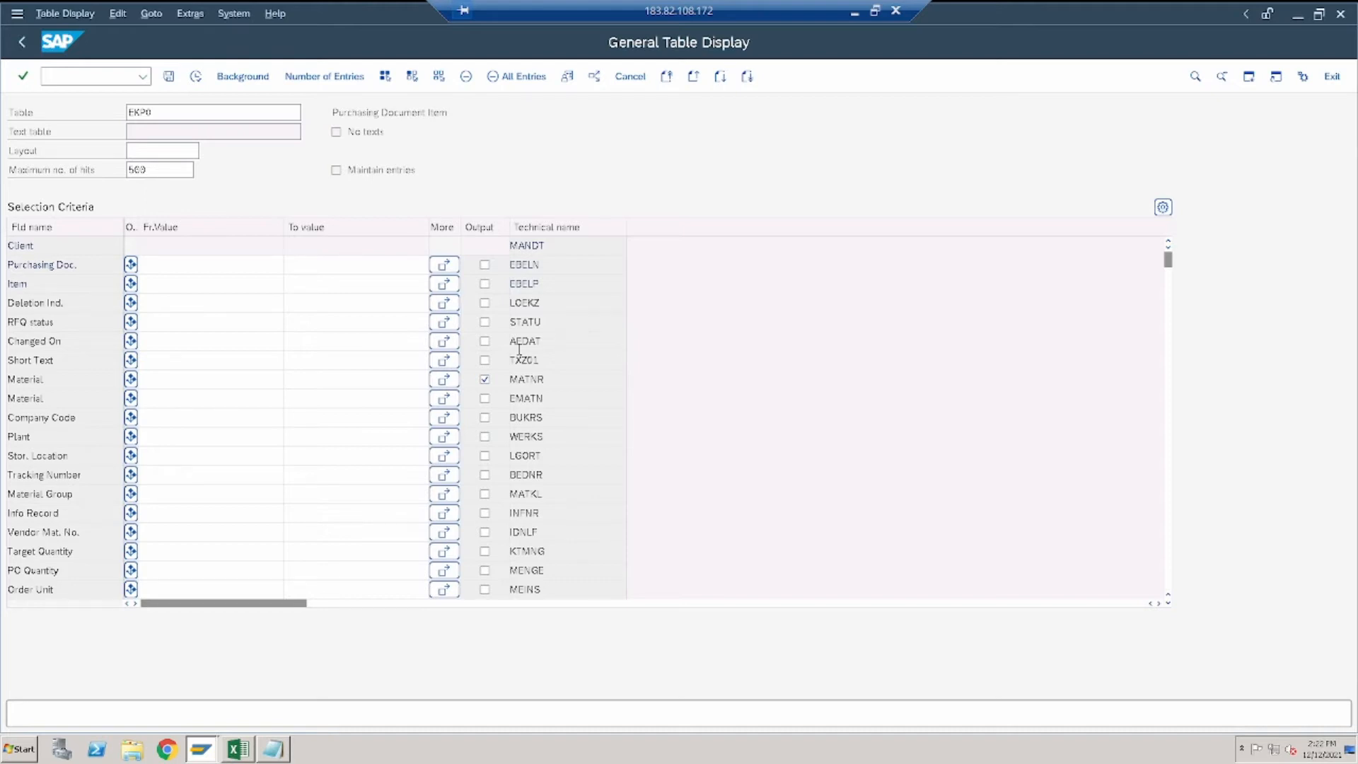
click(183, 380)
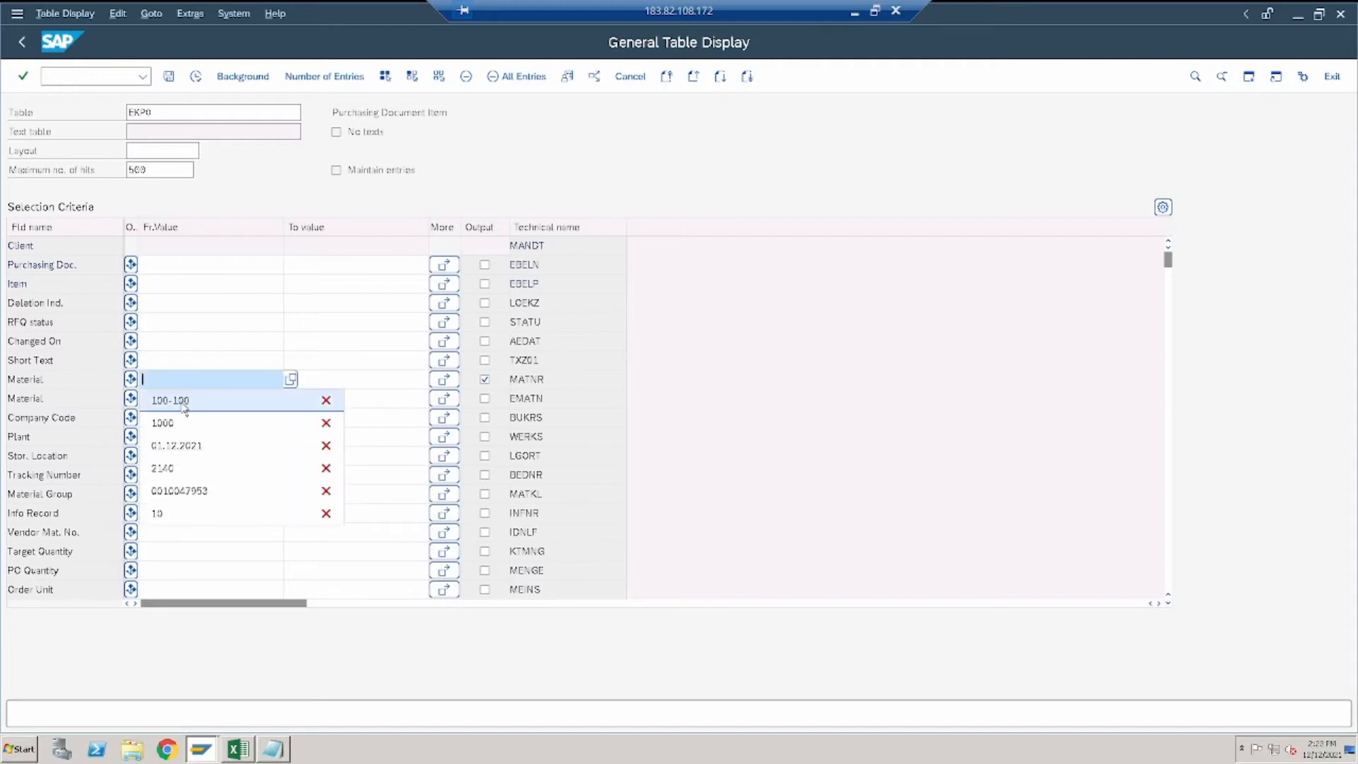
click(183, 400)
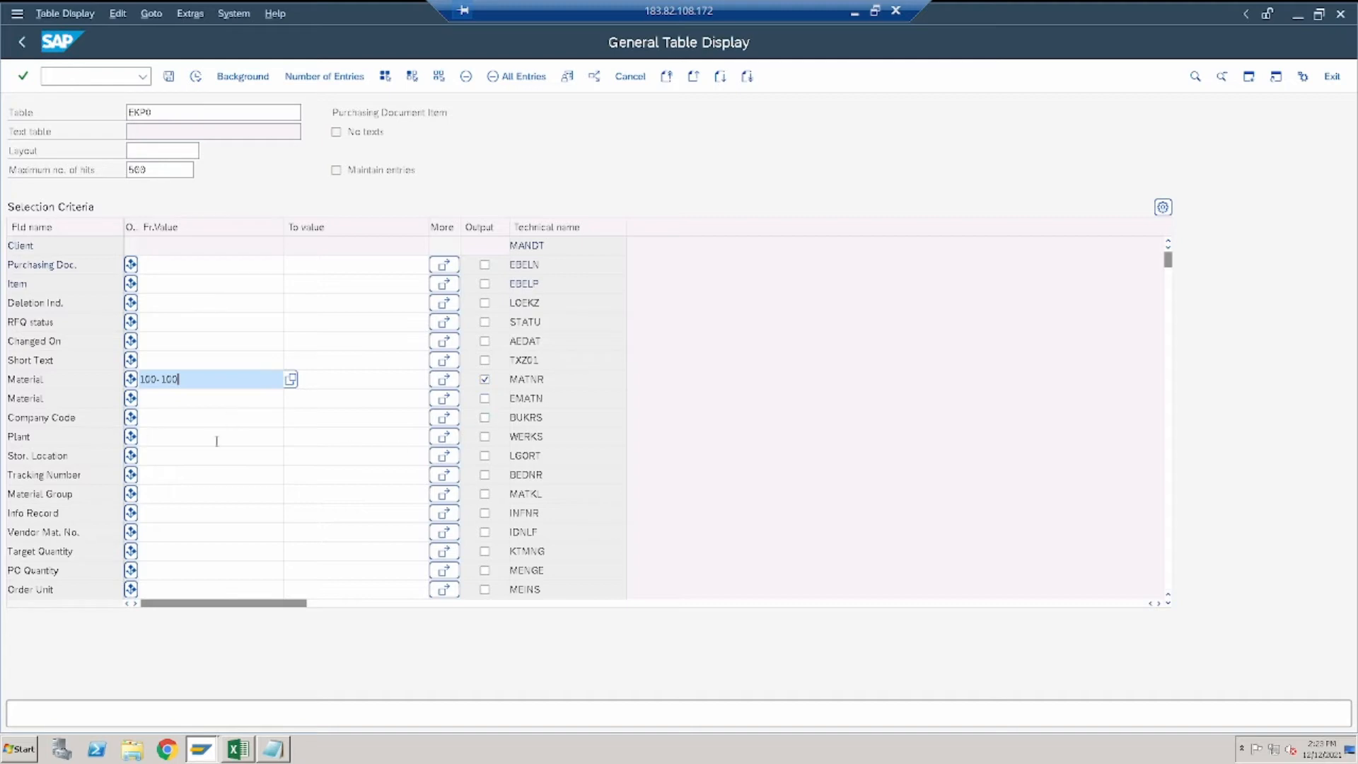
click(485, 437)
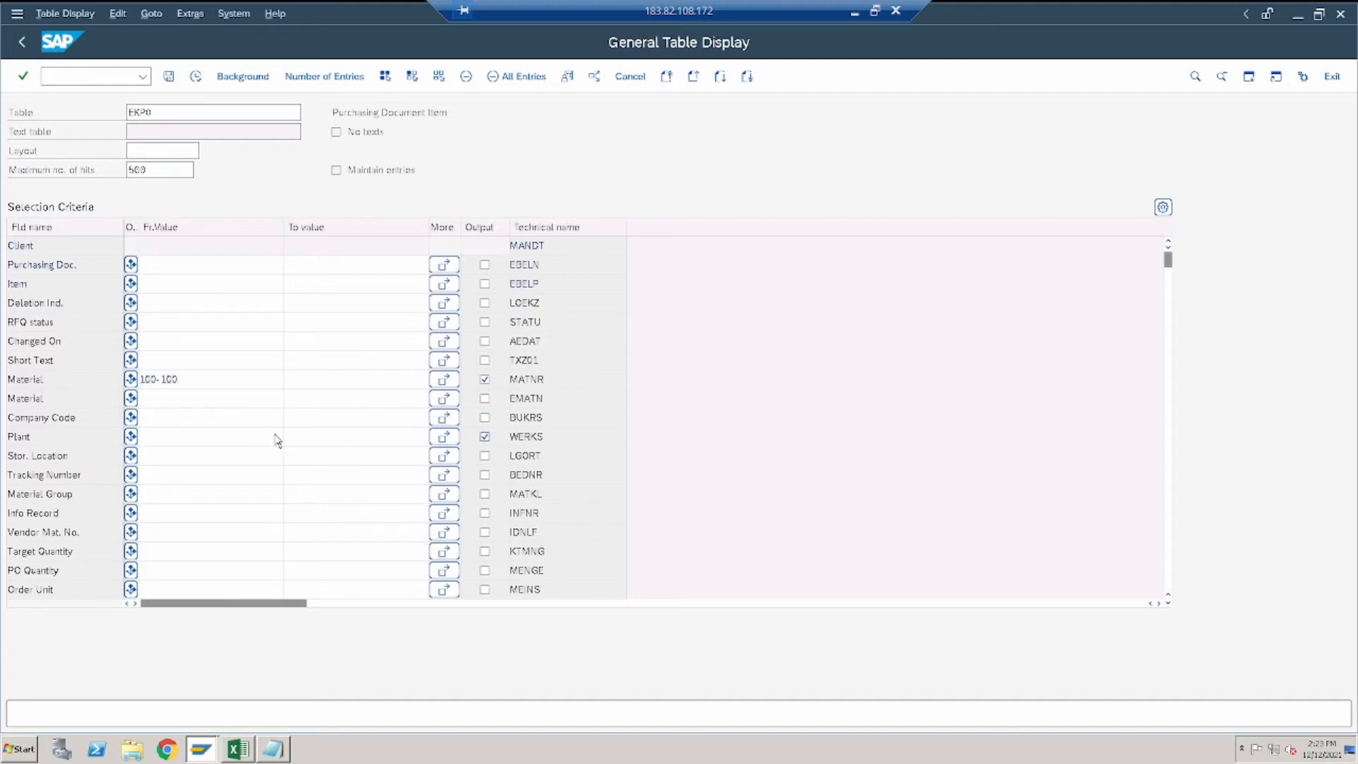
click(177, 439)
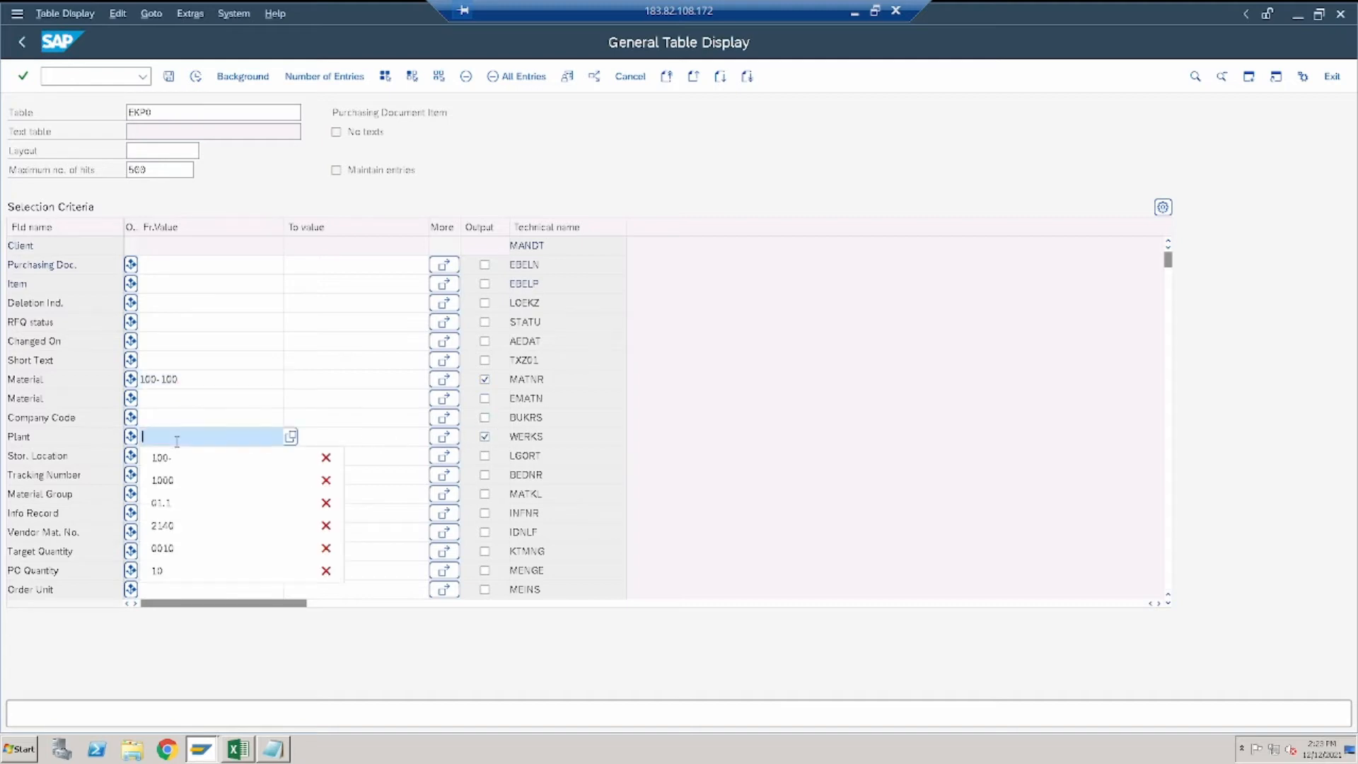
click(186, 480)
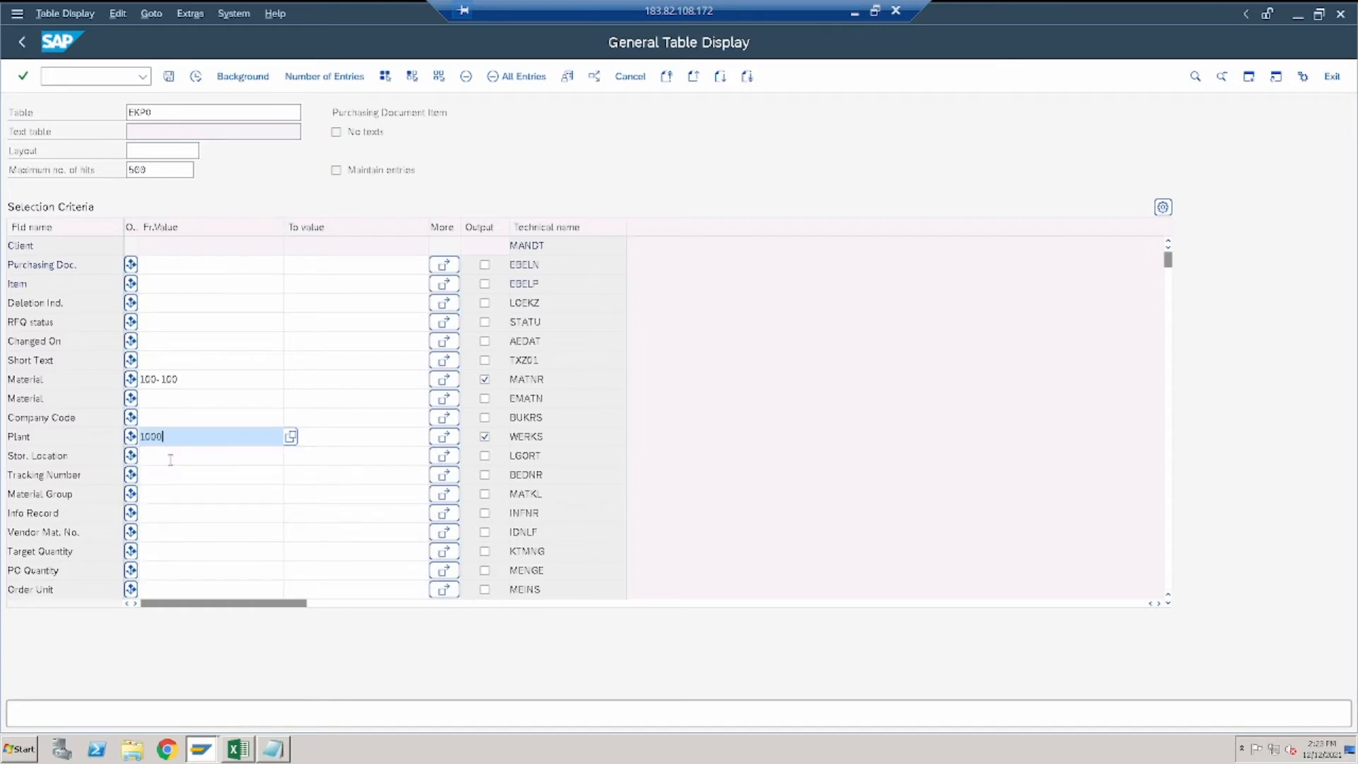
Include Storage Location, Changed On, Info Record, RFQ Status, Purchasing Document, Item, PO Quantity and Order Unit in the EKPO output and run the selection
click(485, 458)
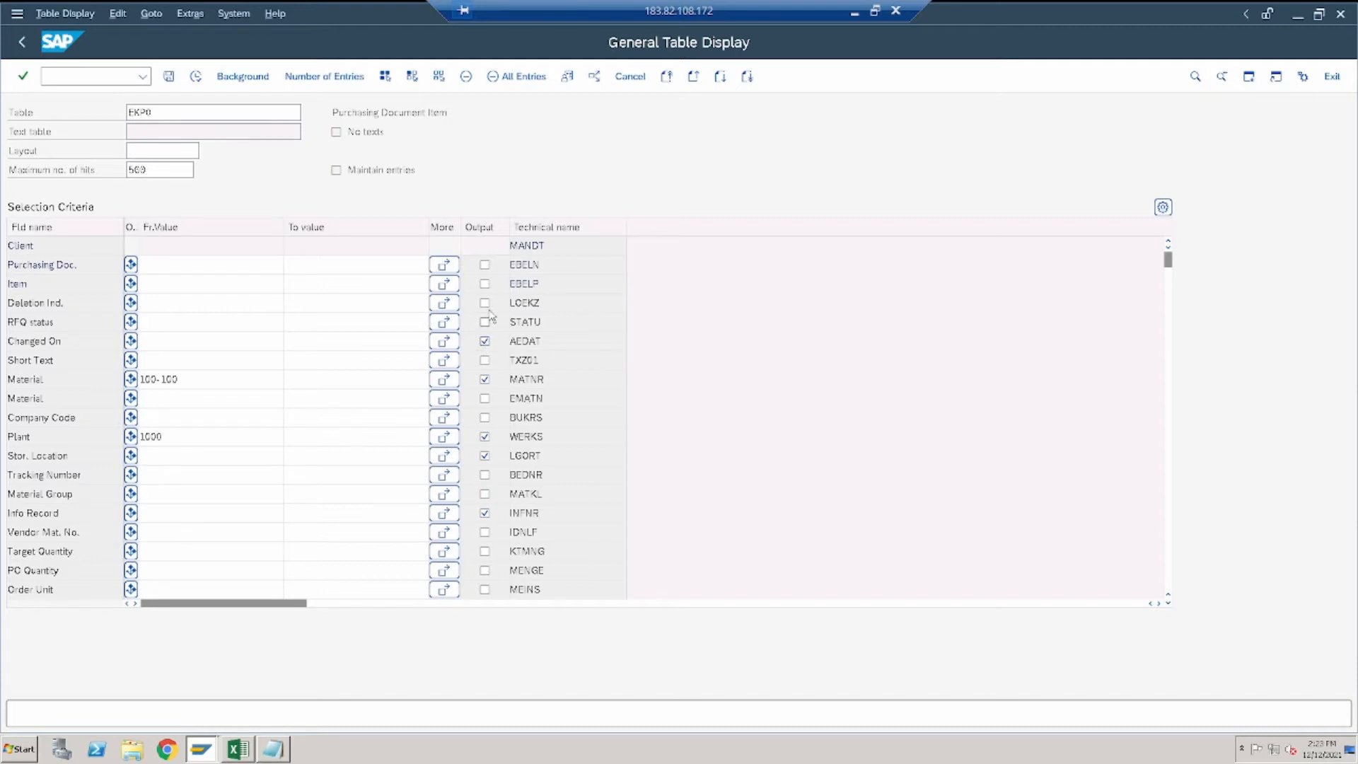
click(485, 322)
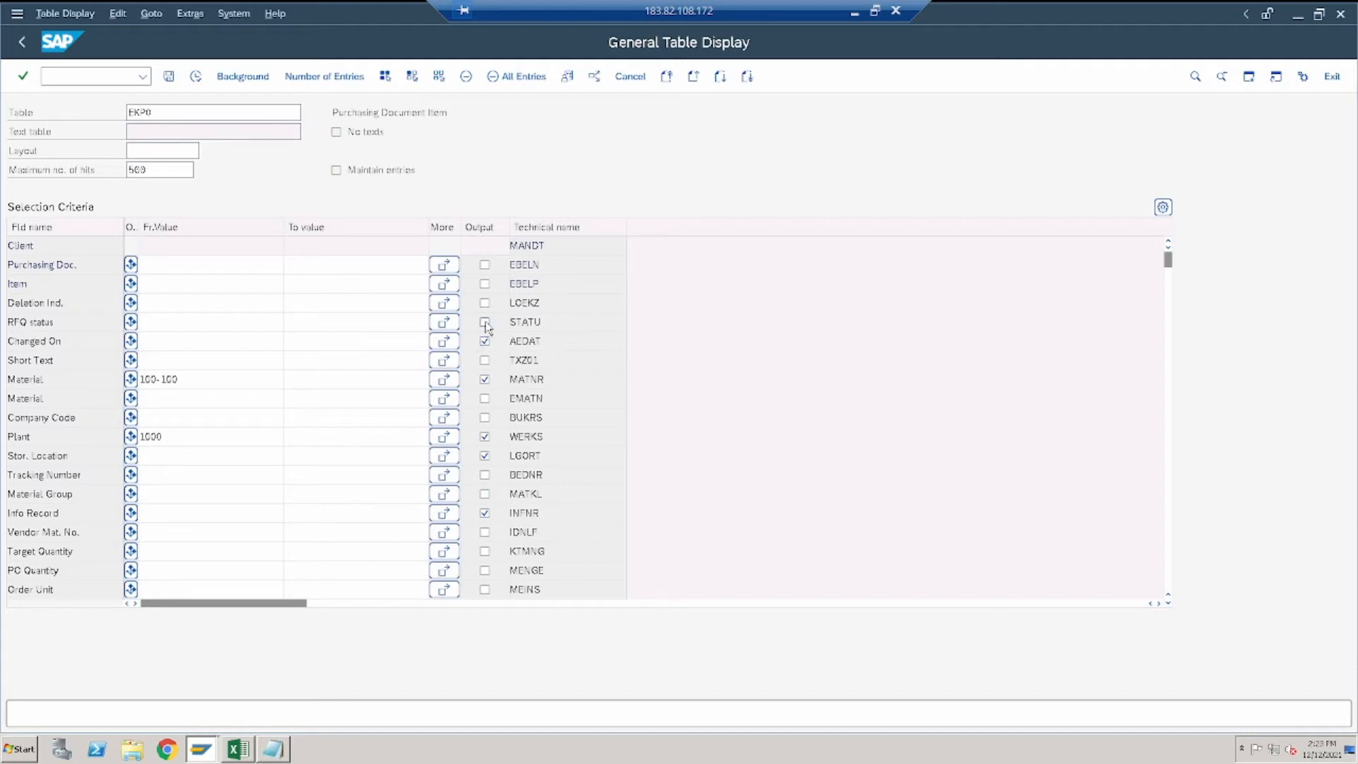
click(484, 264)
click(484, 284)
click(1168, 604)
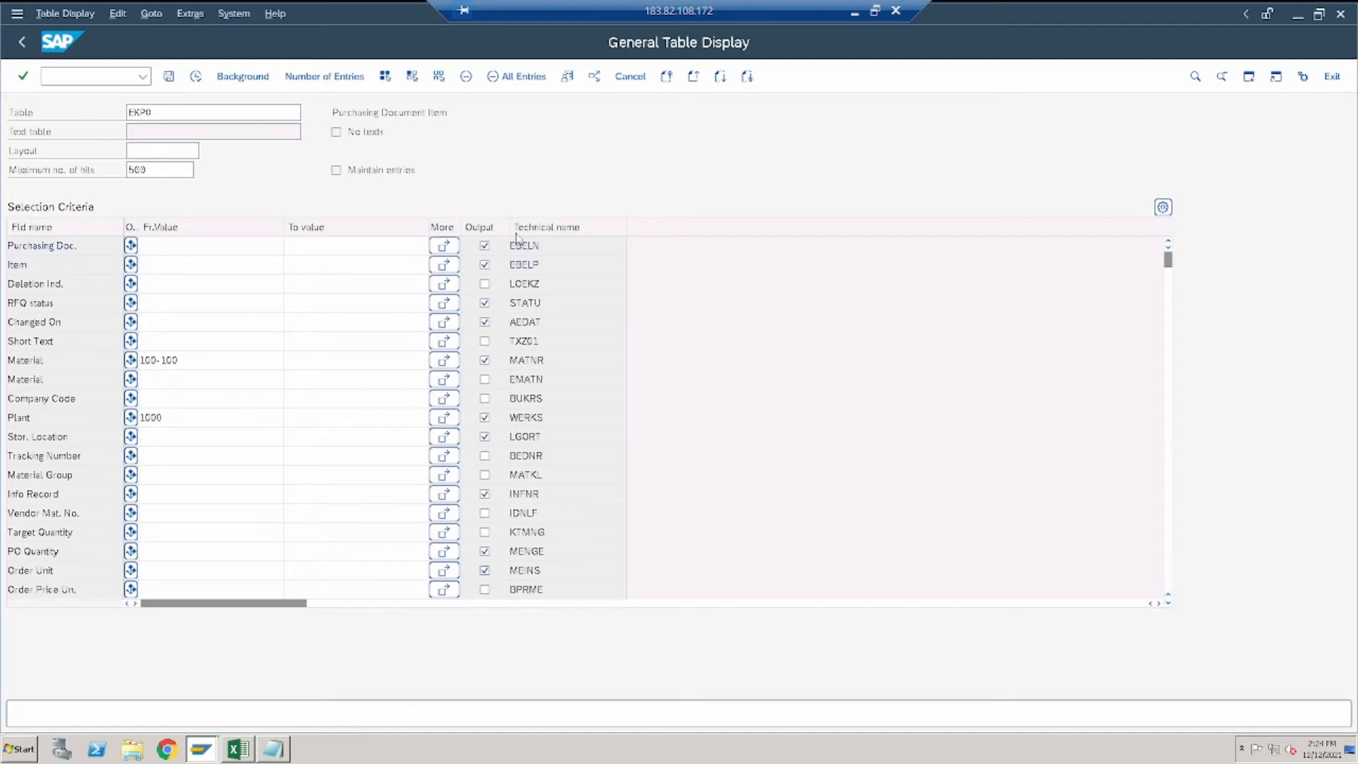
click(198, 78)
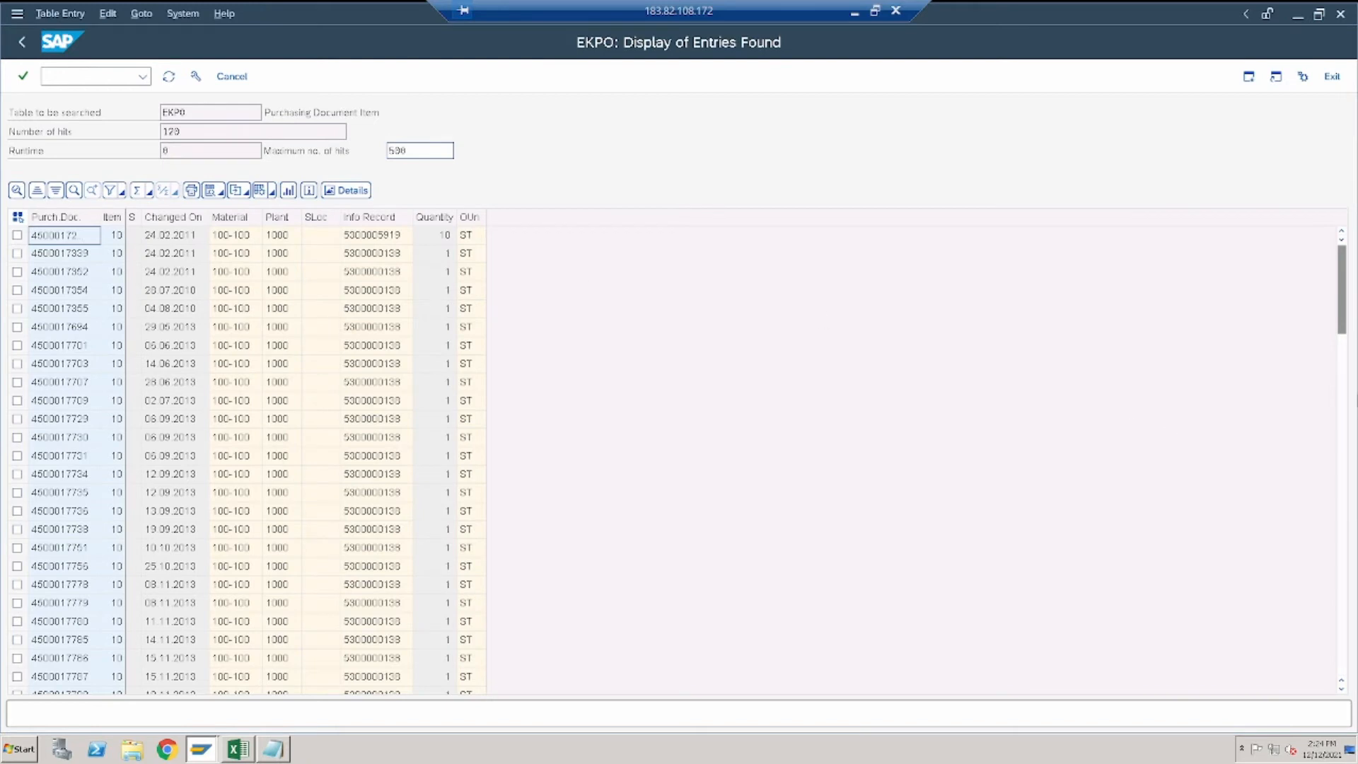
Sort the EKPO entries by Last Changed on in descending order, widen that column and check the latest entry's info record and date
drag(1344, 332, 1353, 223)
click(184, 219)
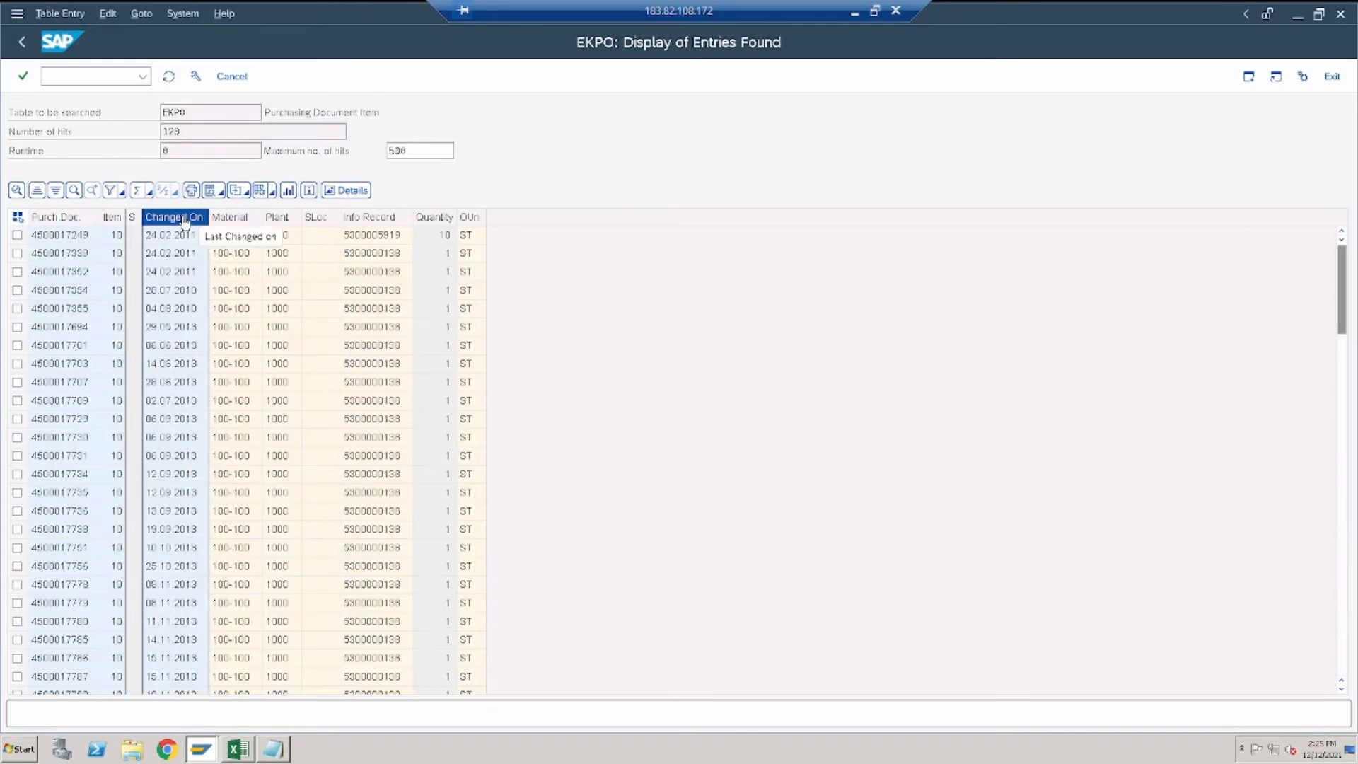
click(56, 191)
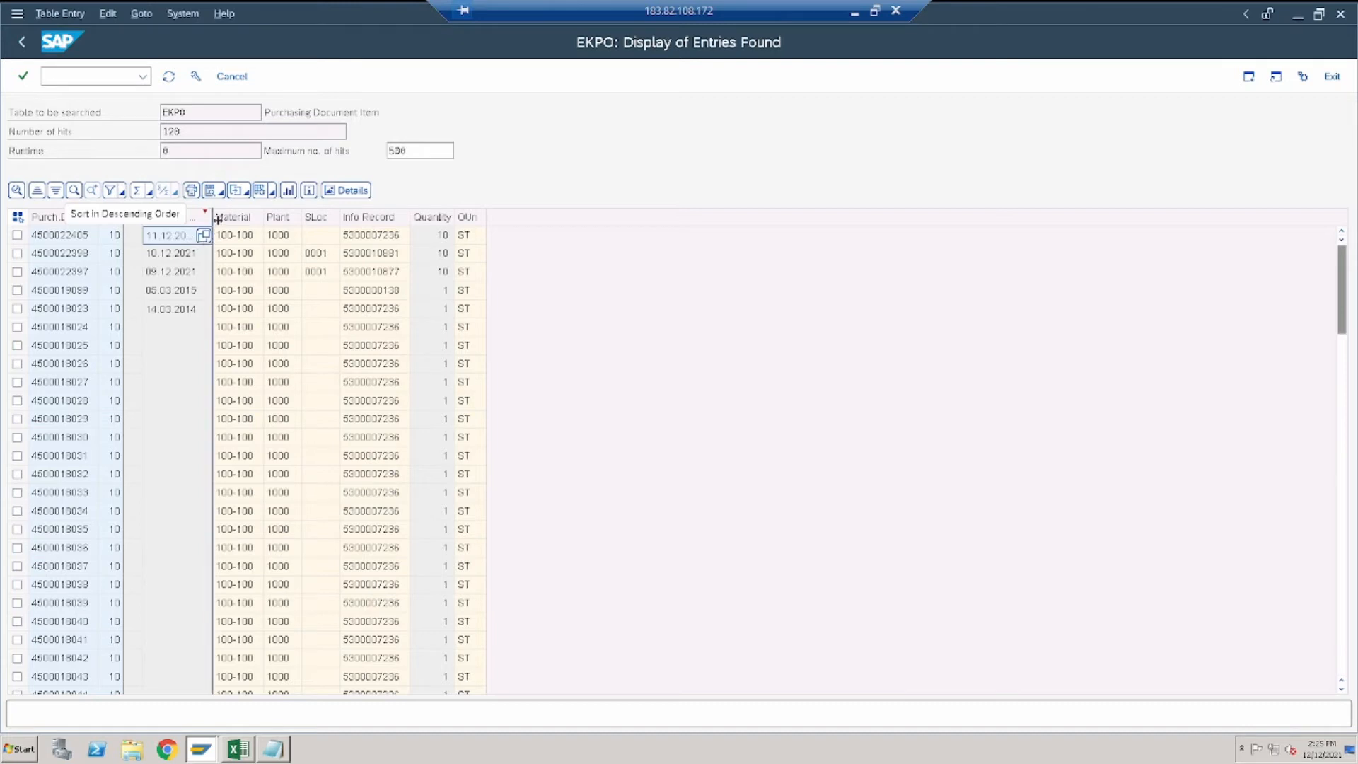
drag(221, 223, 245, 221)
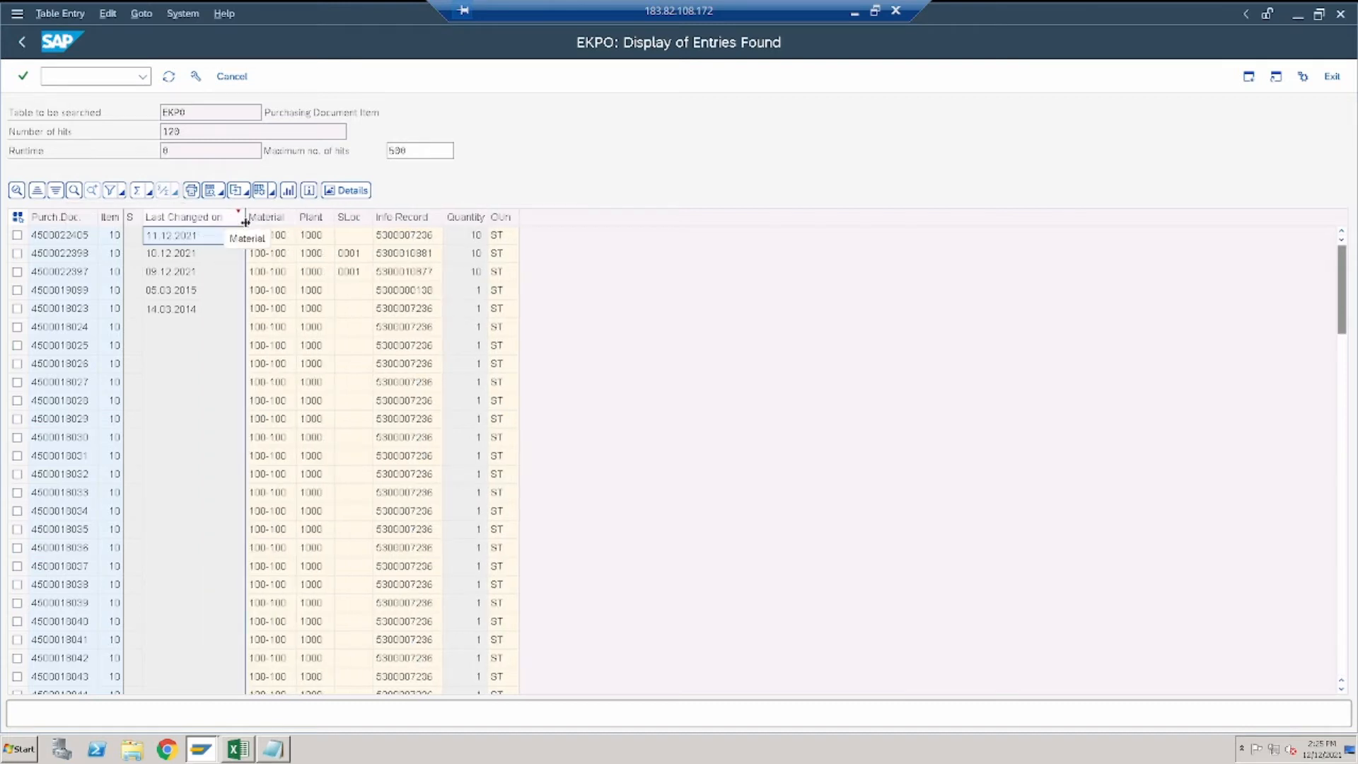
click(411, 236)
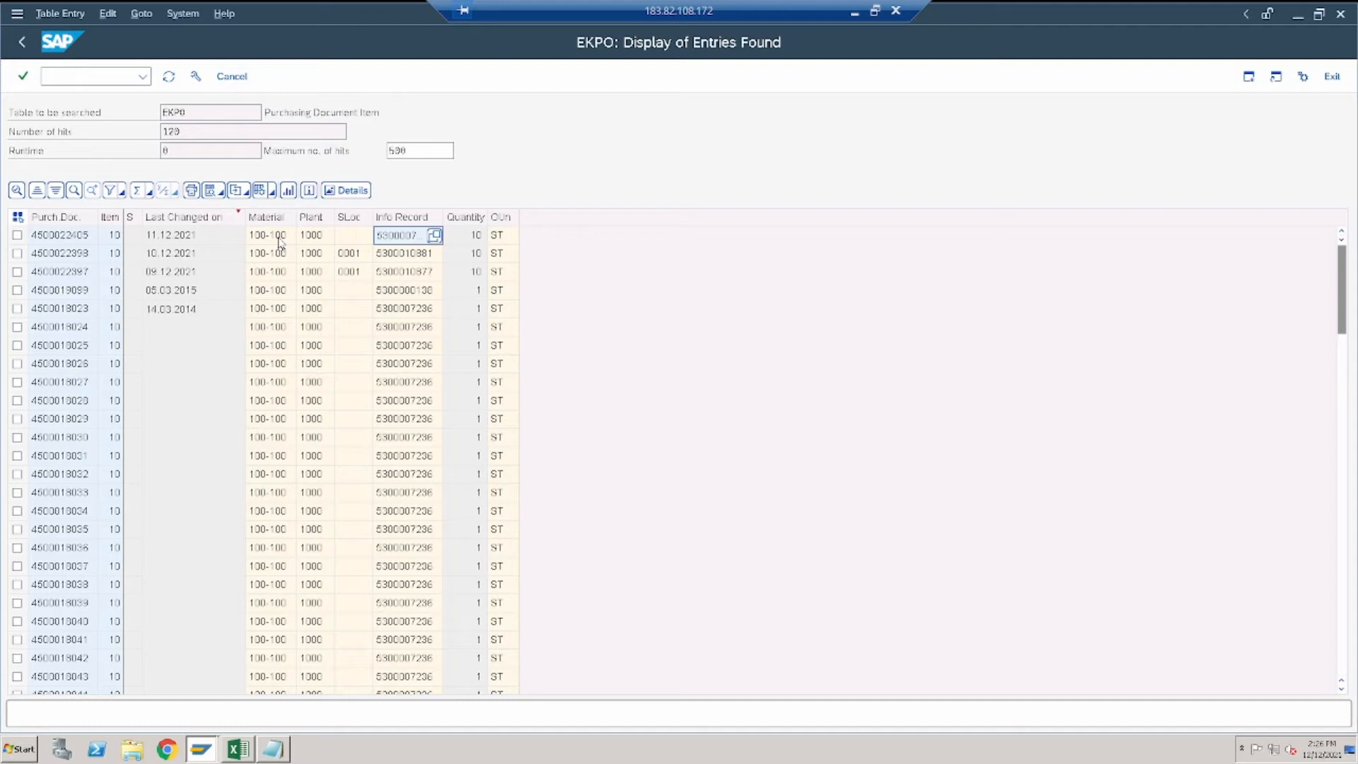
click(187, 237)
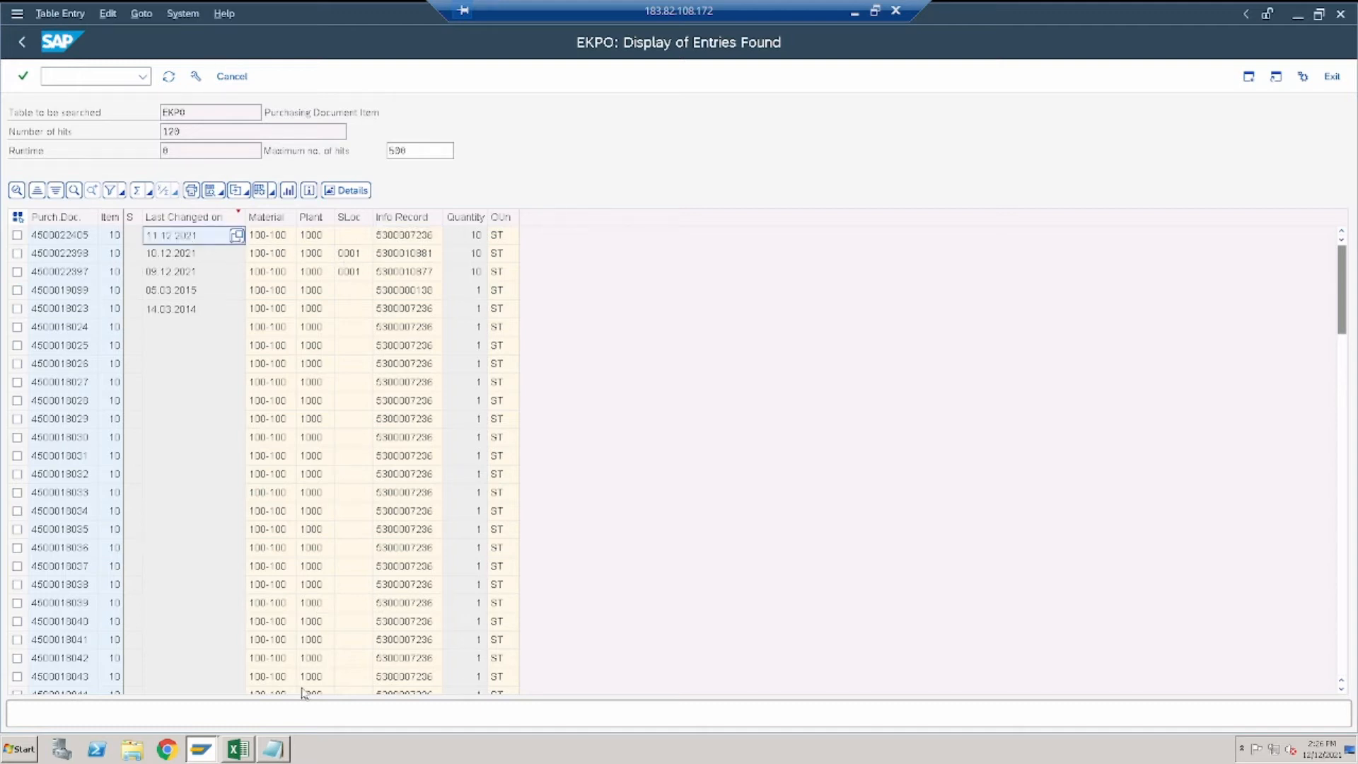
Switch to the Notepad notes and add "Pass" after "Last Po No:-"
mouse_move(281, 755)
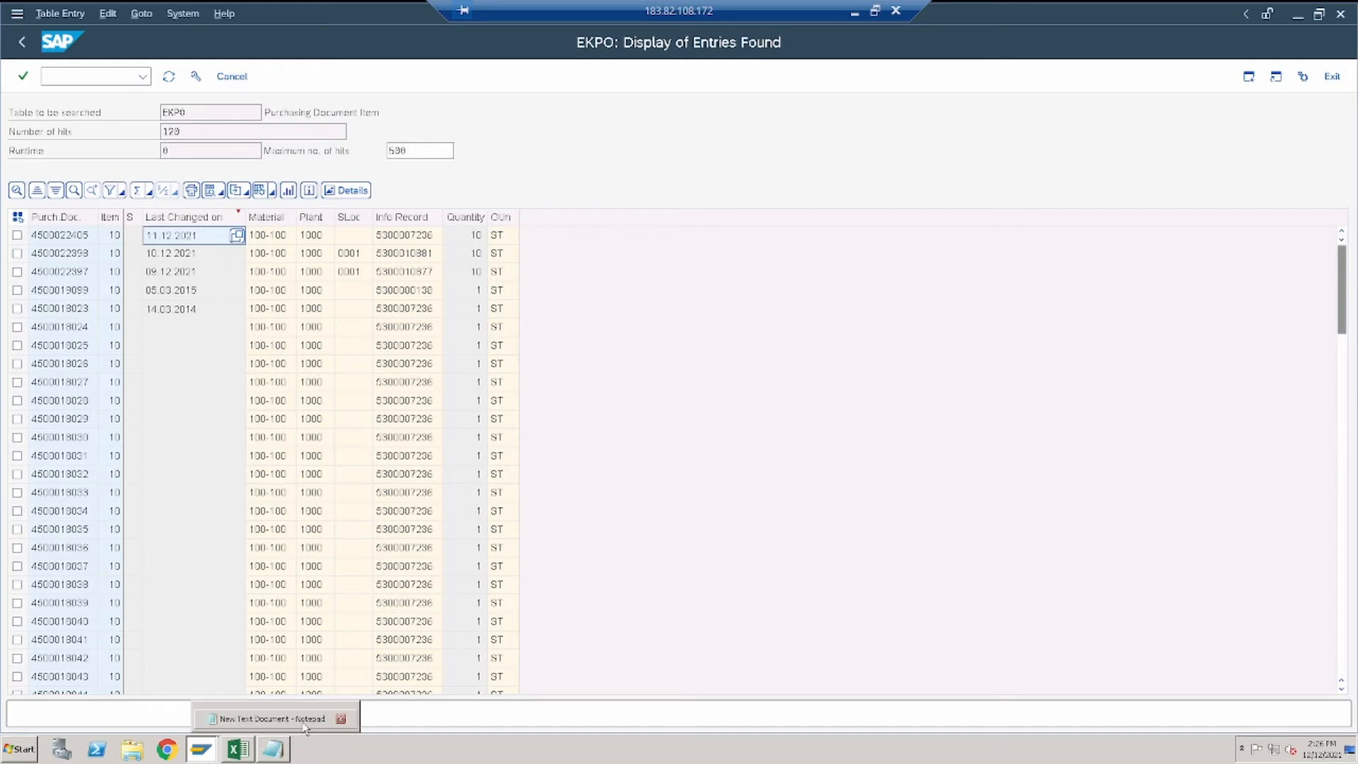
click(306, 728)
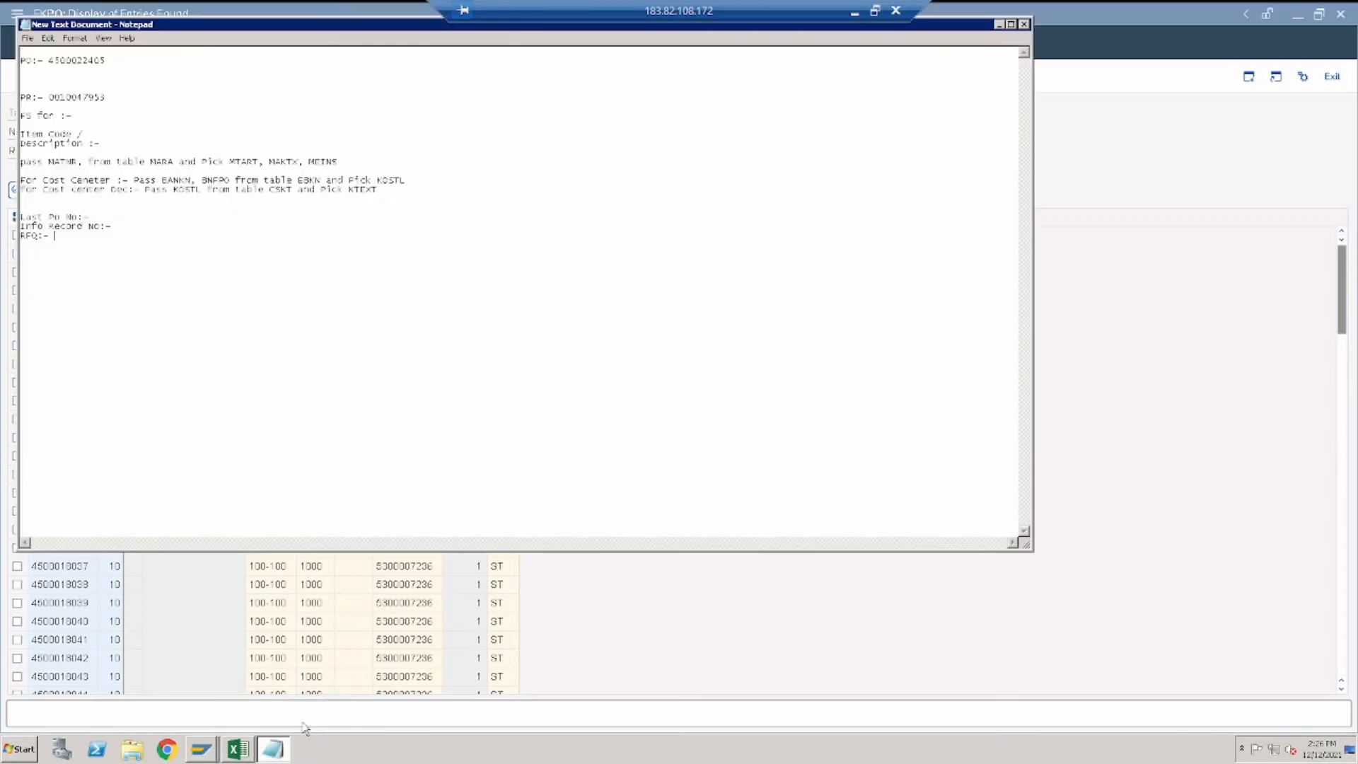
click(107, 218)
key(Return)
key(Return)
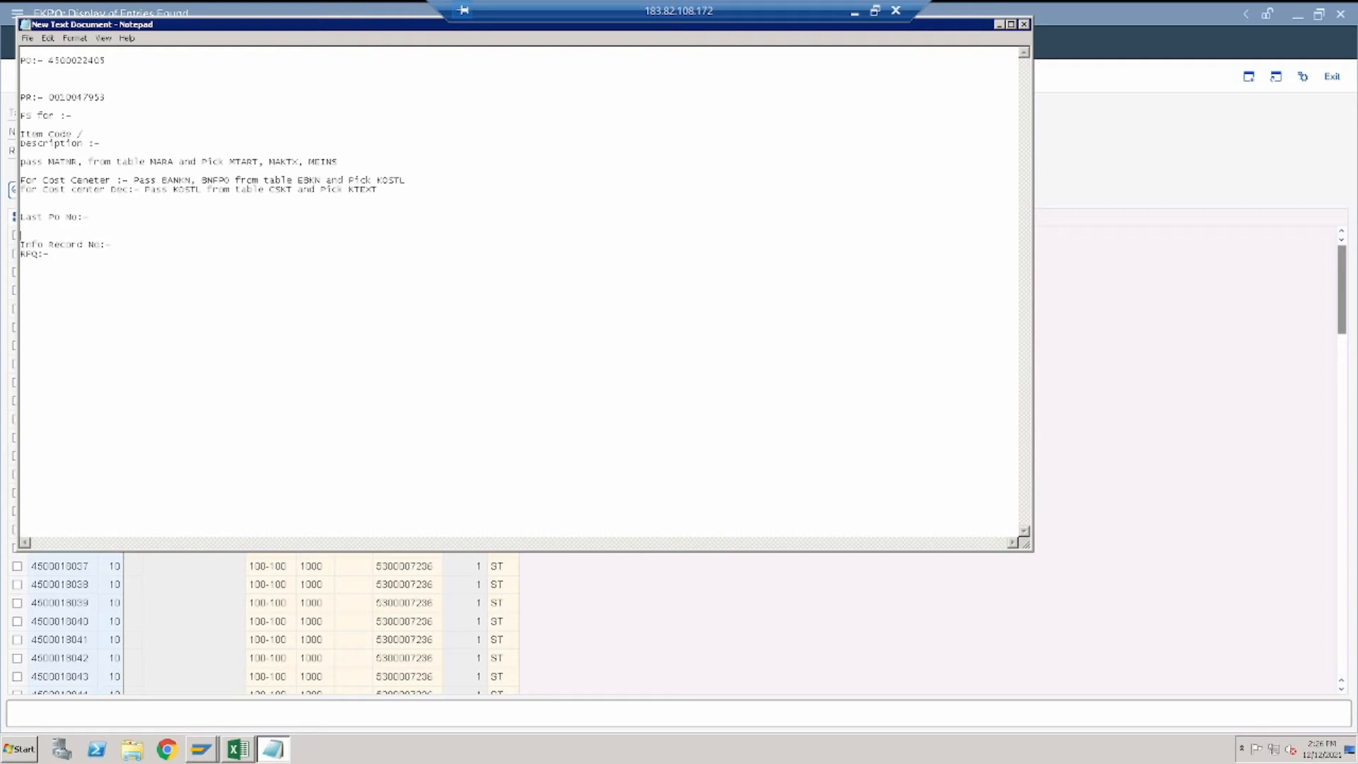
key(BackSpace)
key(BackSpace)
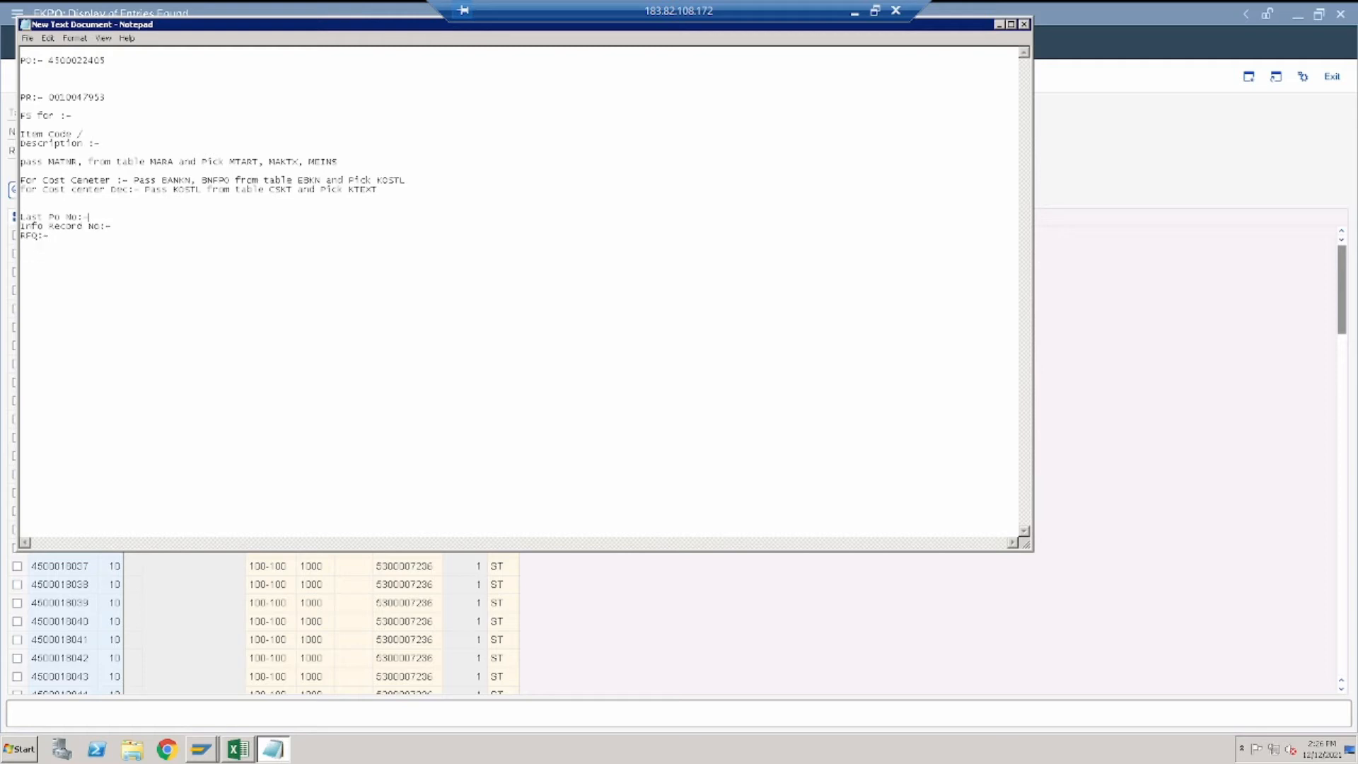
text(Pass)
Look up the Material field's technical name on the EKPO selection screen and append "MATNR," to the Last Po No note
click(1158, 443)
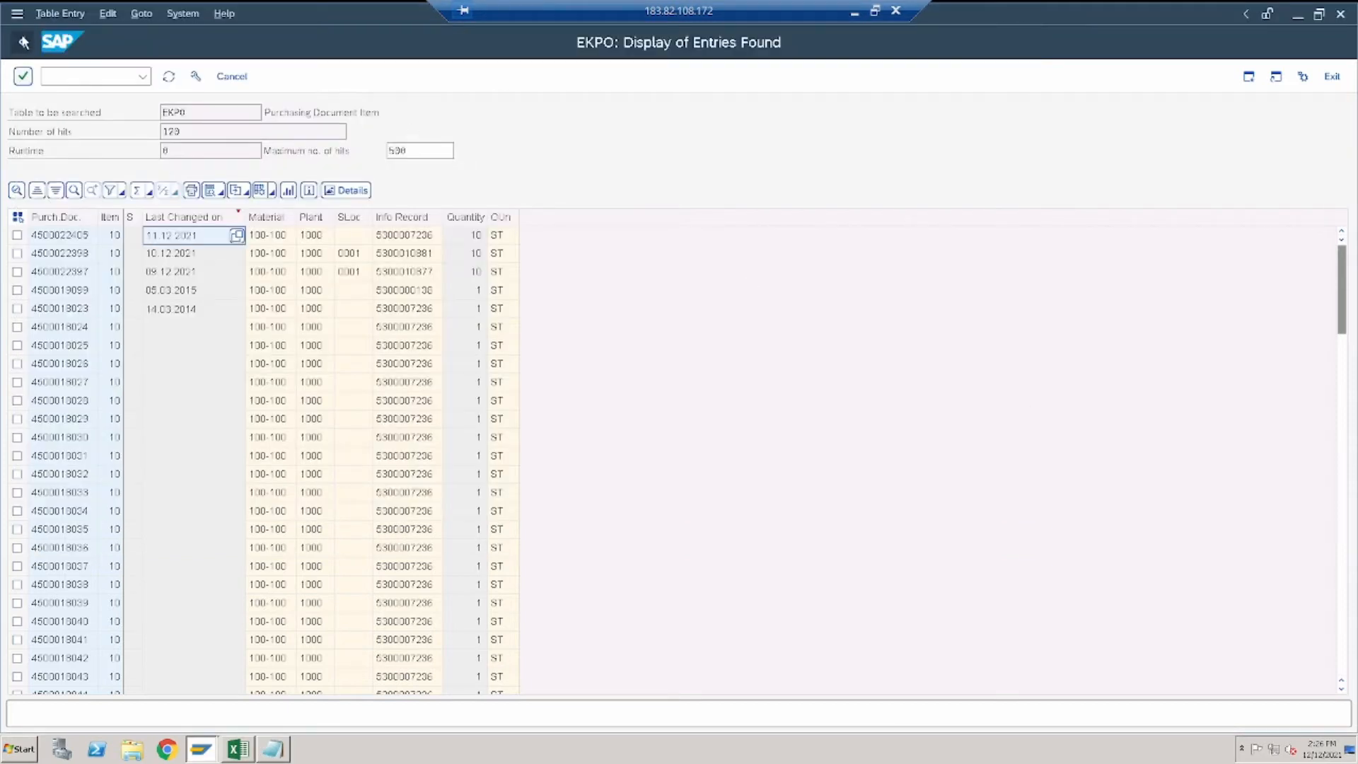
click(21, 45)
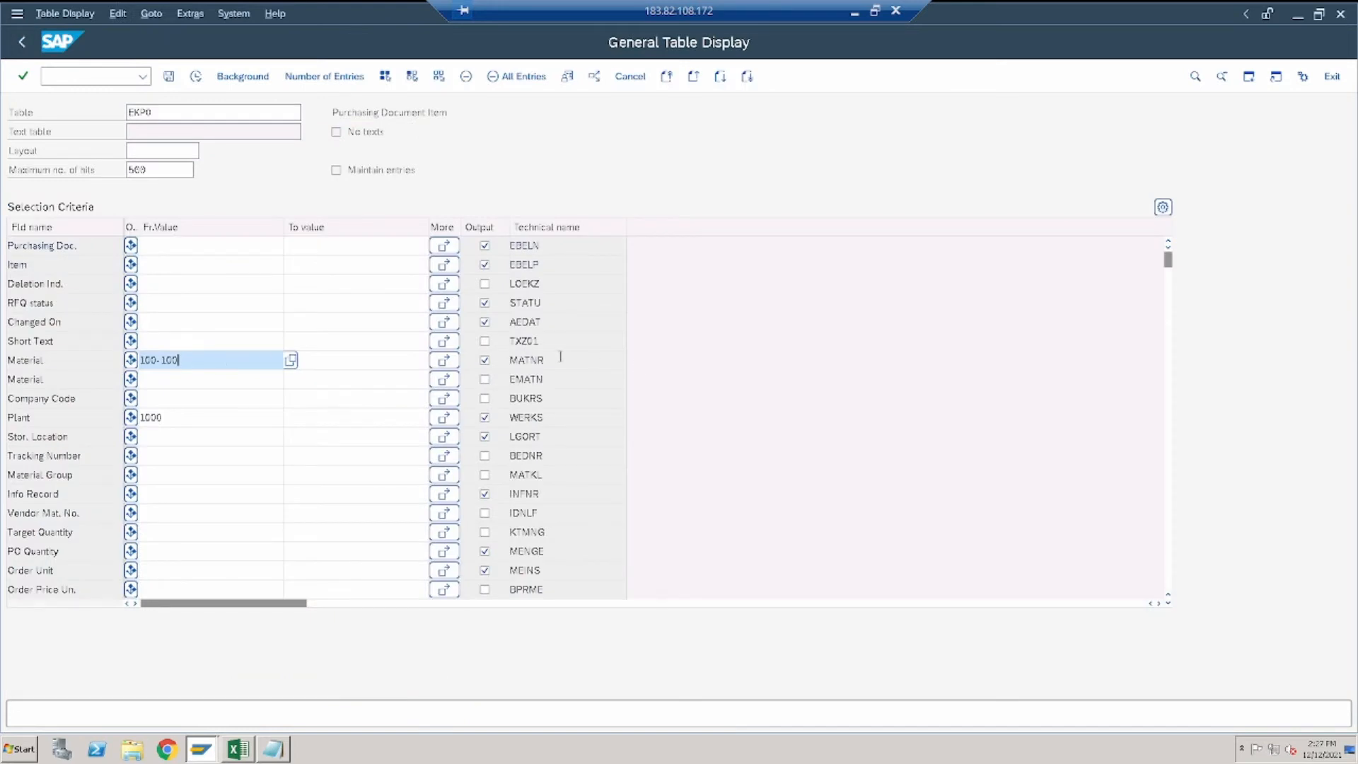
click(533, 363)
double_click(533, 363)
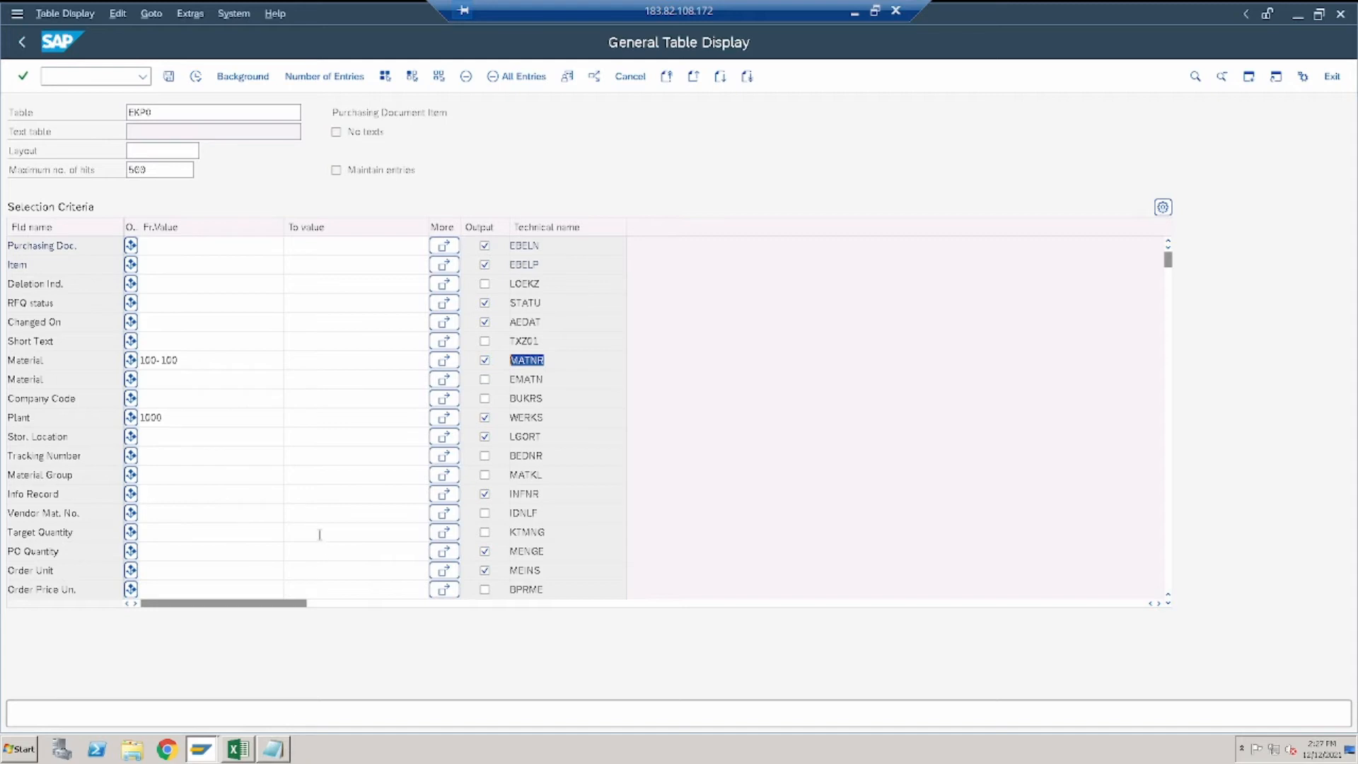
click(282, 754)
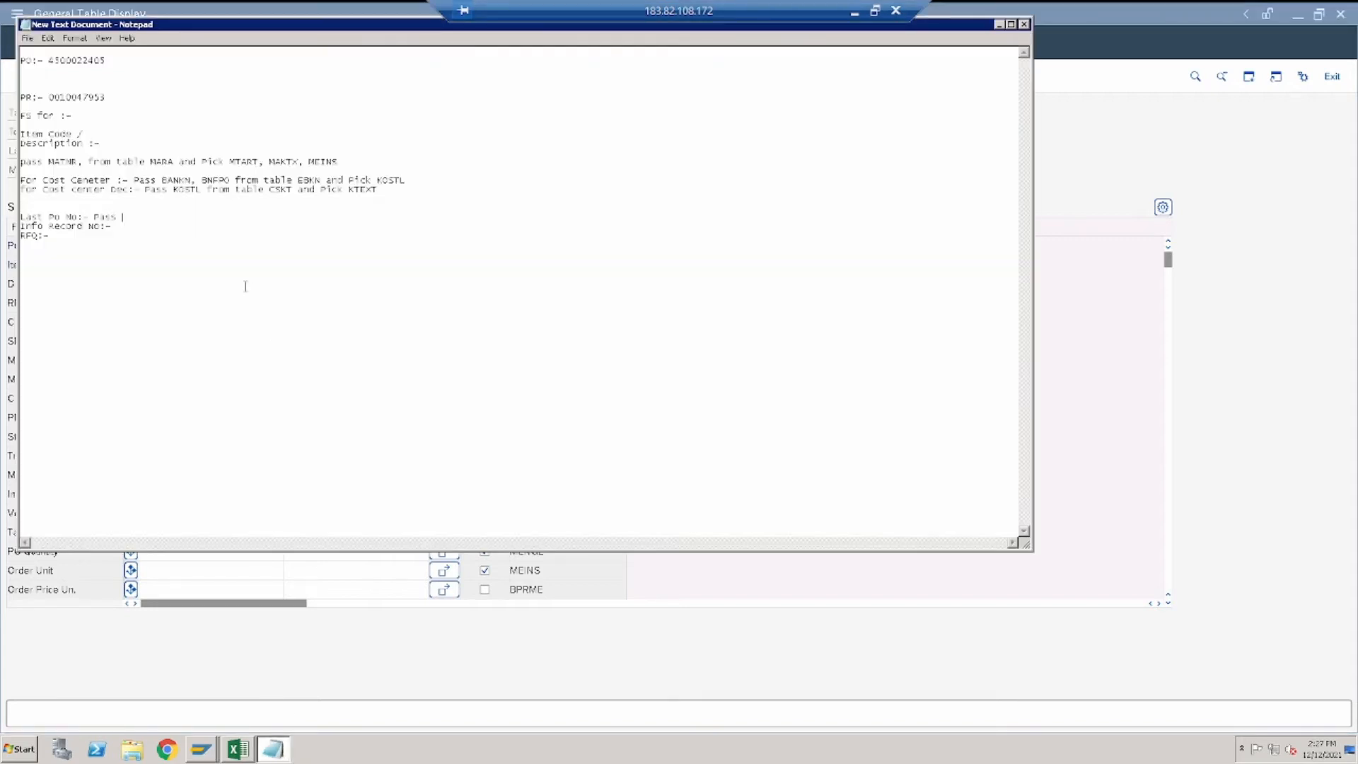
text(TNR,)
Append the Plant field's technical name "WERKS" to the Last Po No note and recheck the EKPO selection fields
click(794, 600)
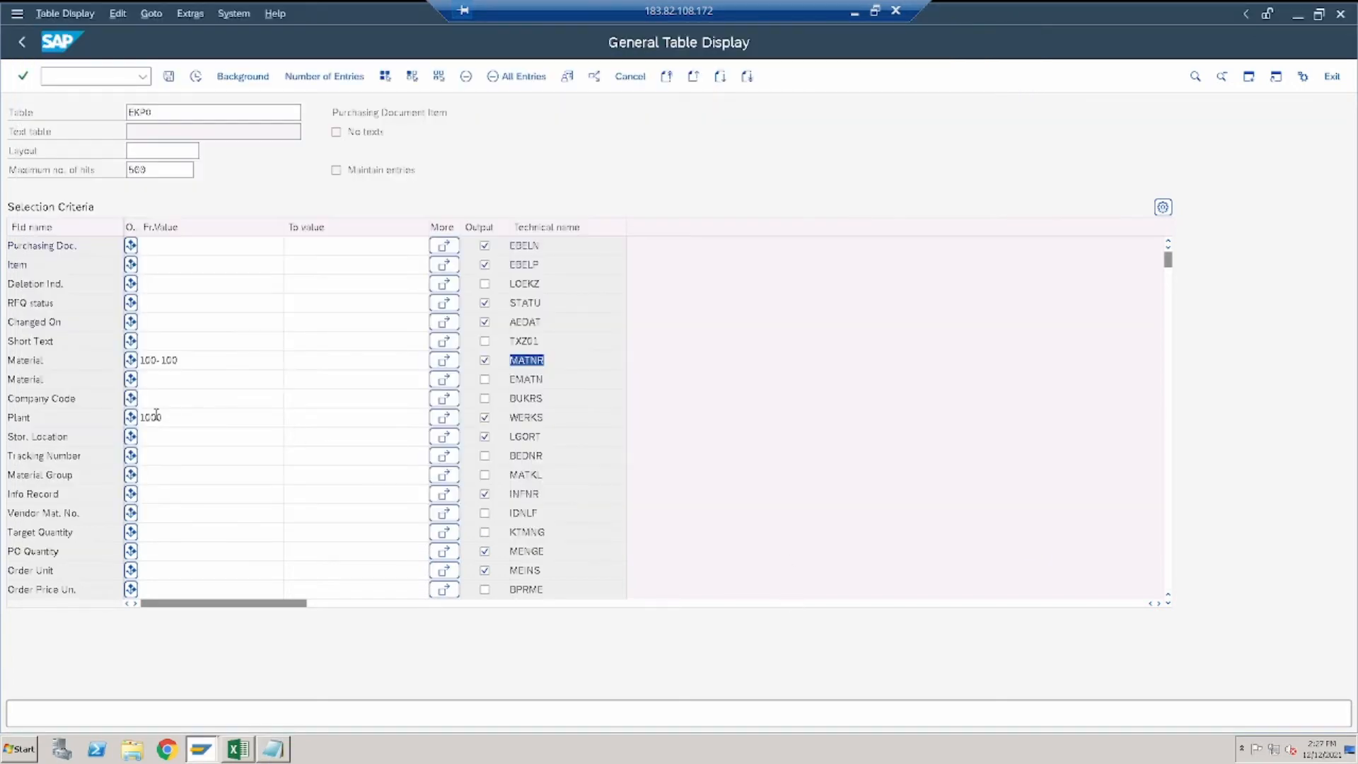
drag(544, 417, 510, 417)
click(274, 754)
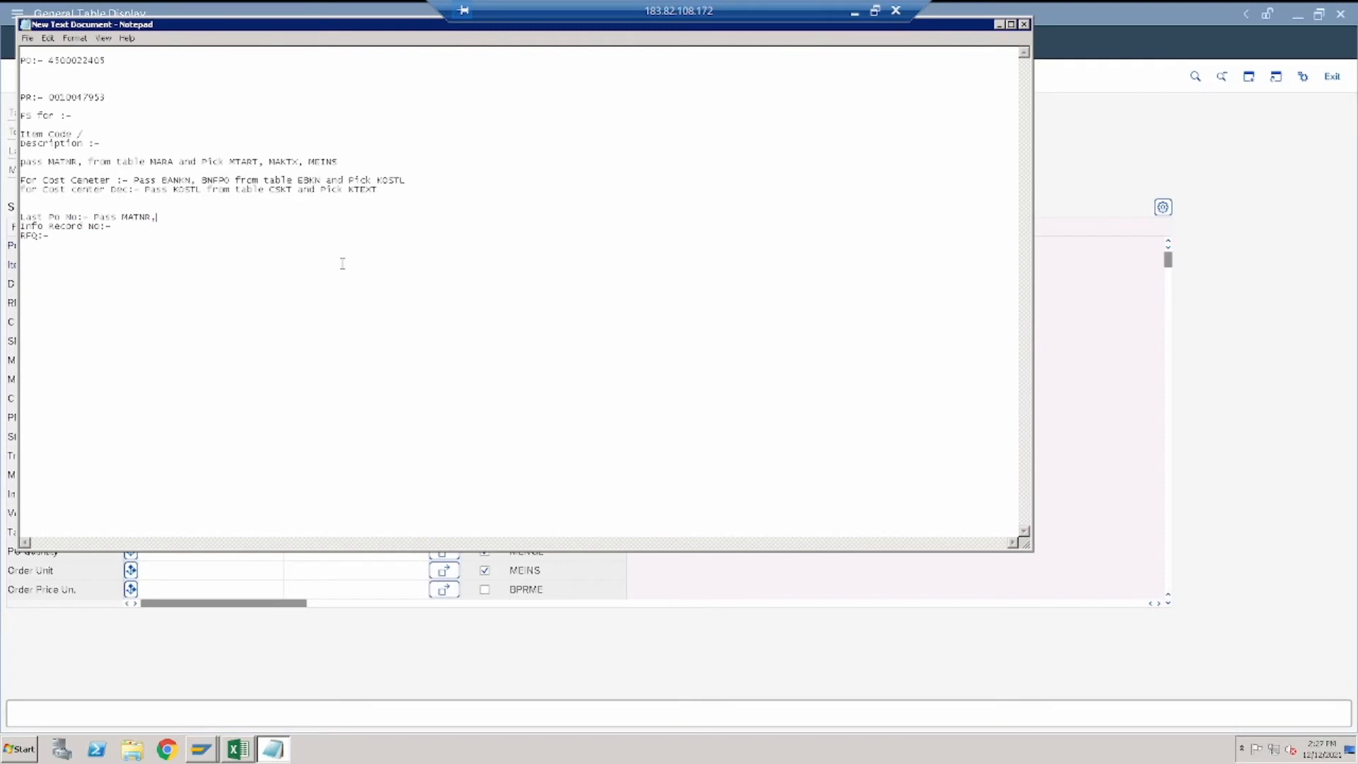
text(WERKS)
click(1086, 352)
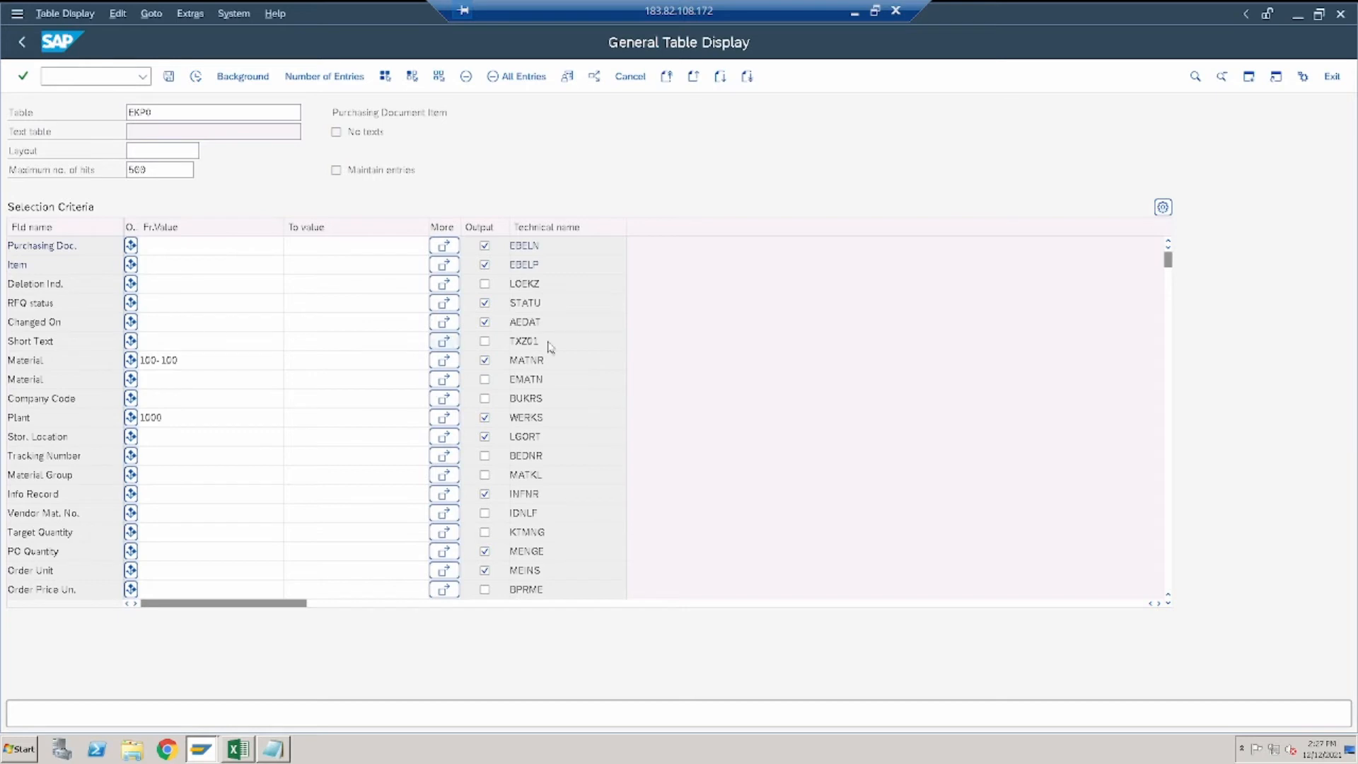
click(281, 755)
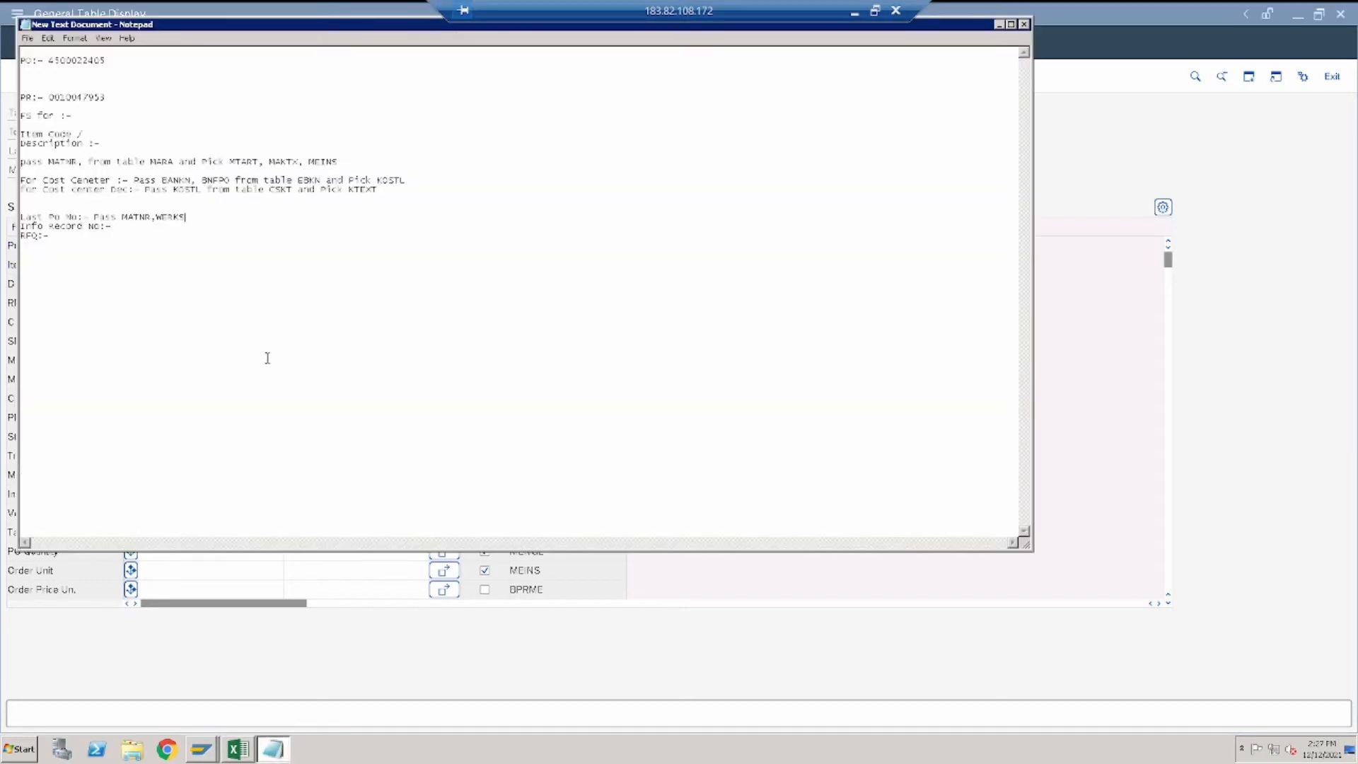
Extend the Last Po No note with "in Table EKPO and Pick", checking the table name in SAP
text(,)
key(BackSpace)
key(BackSpace)
text(S in Tabl)
key(BackSpace)
key(BackSpace)
key(BackSpace)
key(BackSpace)
text(Tab)
click(1136, 422)
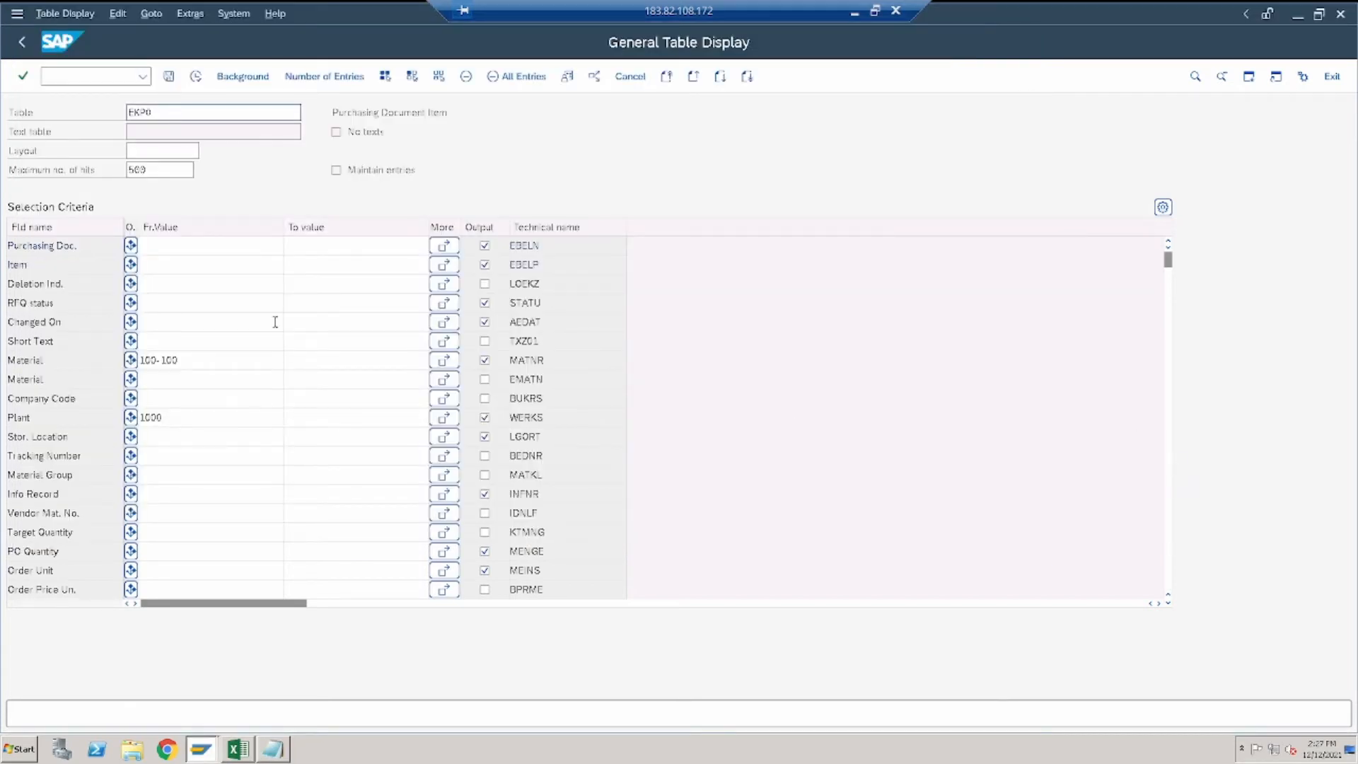
click(281, 752)
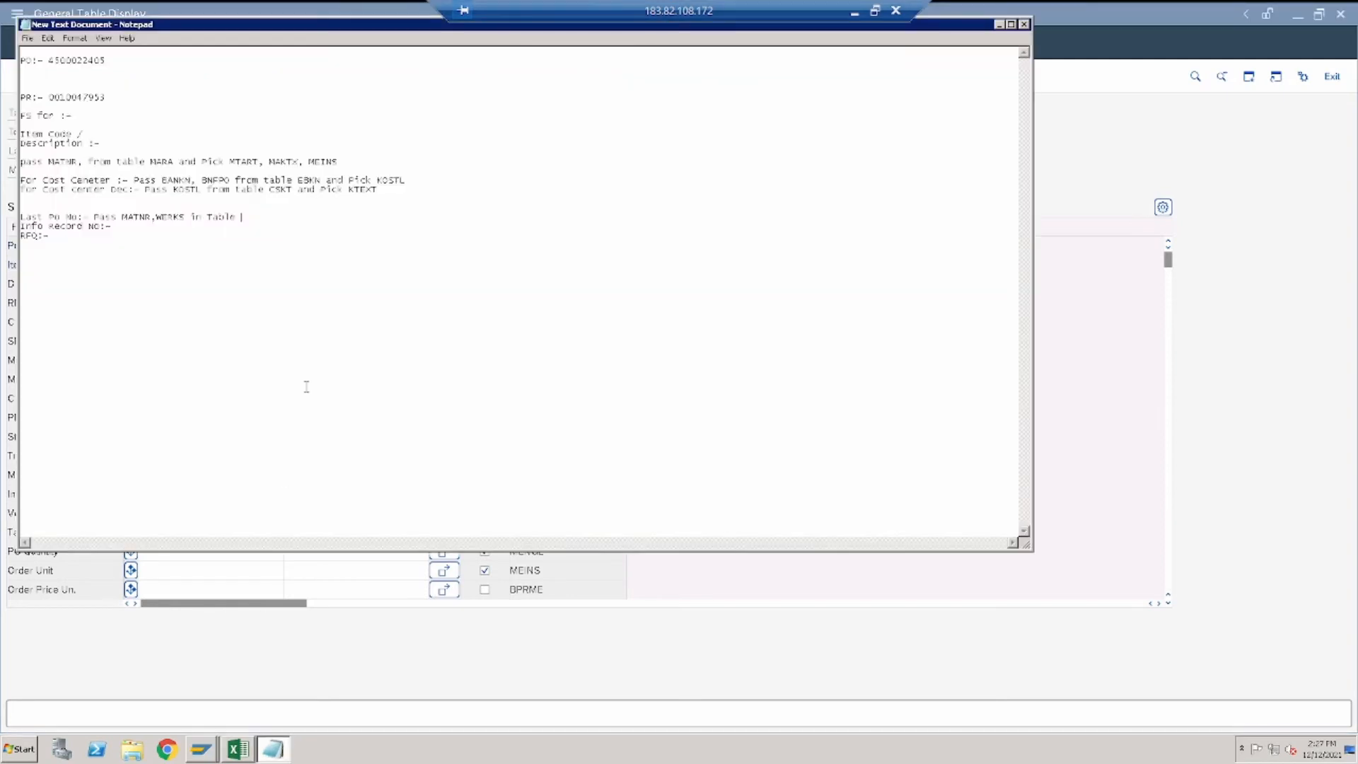
text(EKPO and Pick)
Rerun the EKPO selection in SAP and complete the Last Po No note with the purchasing document field as "EBELN(Last PO)"
click(1093, 416)
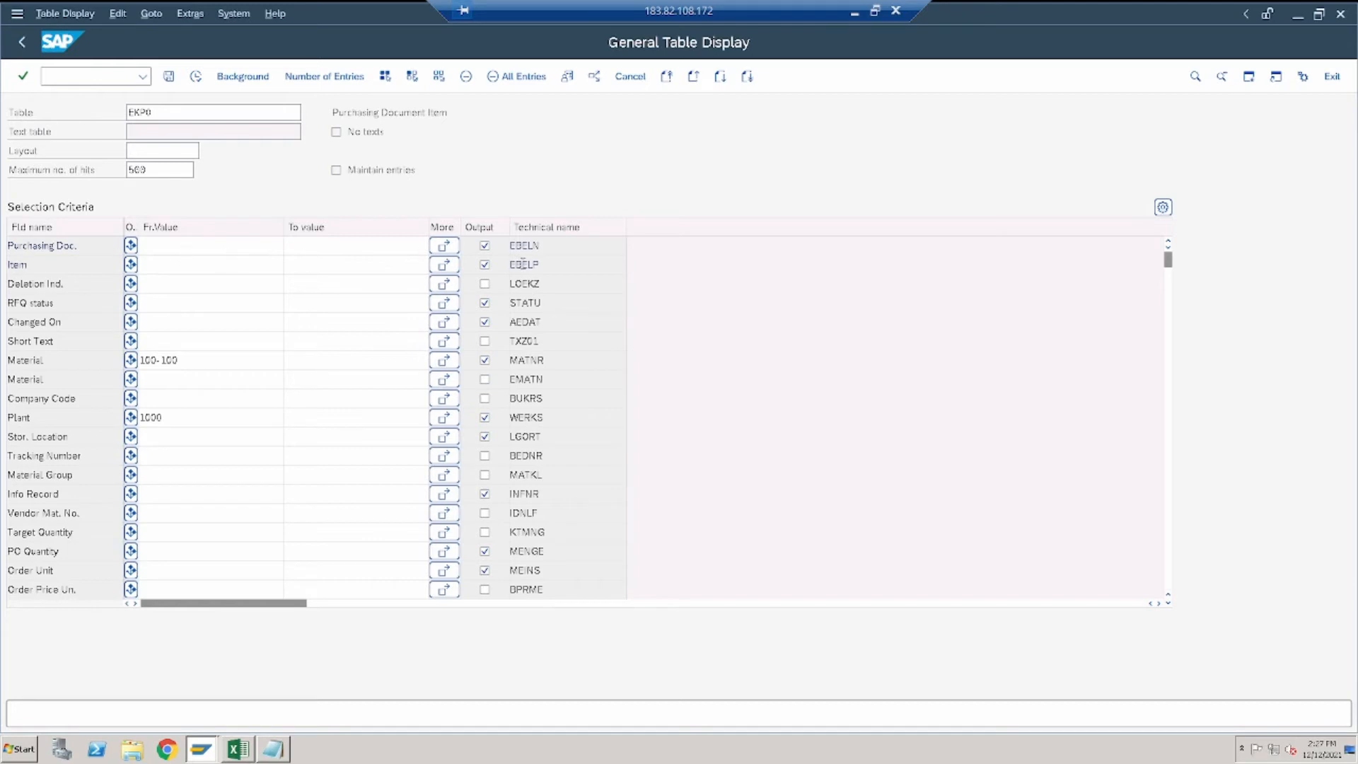
drag(564, 247, 505, 248)
click(196, 76)
click(275, 752)
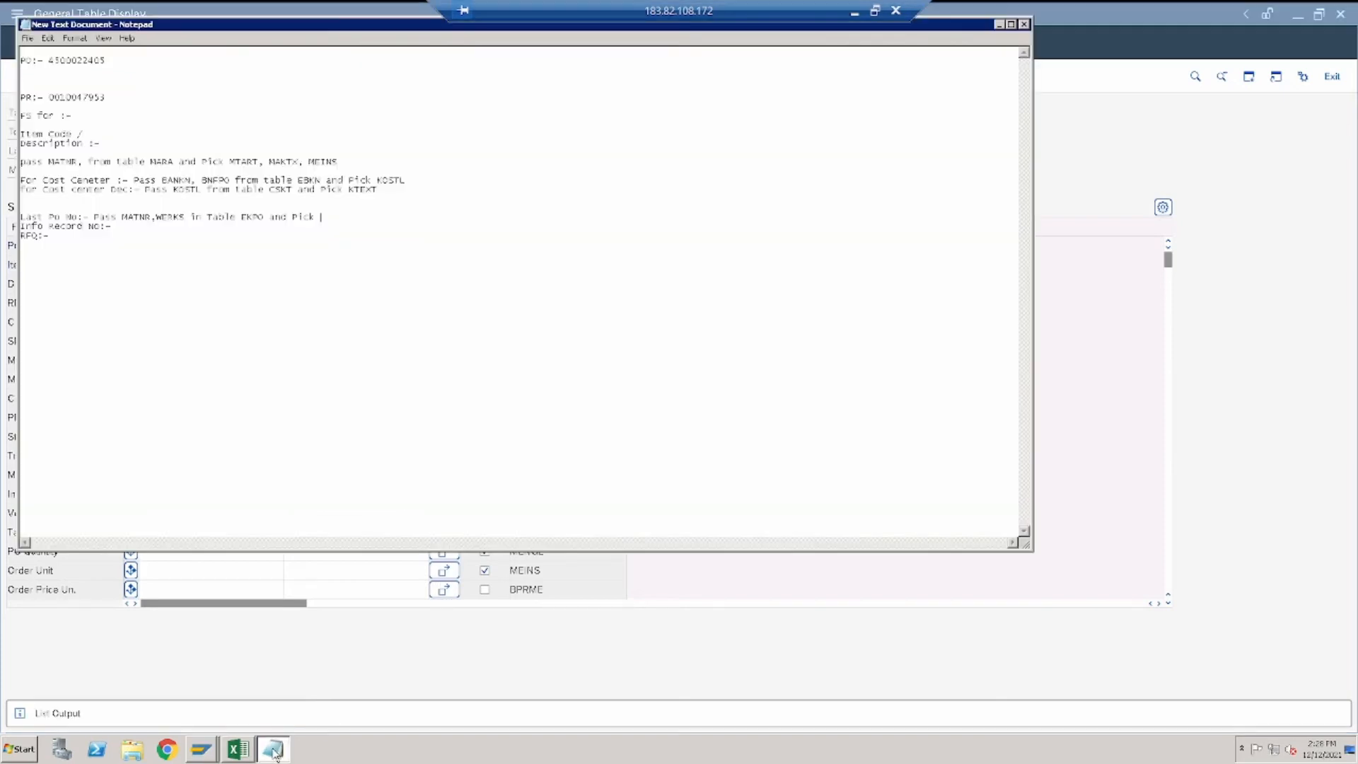
text(EBELN)
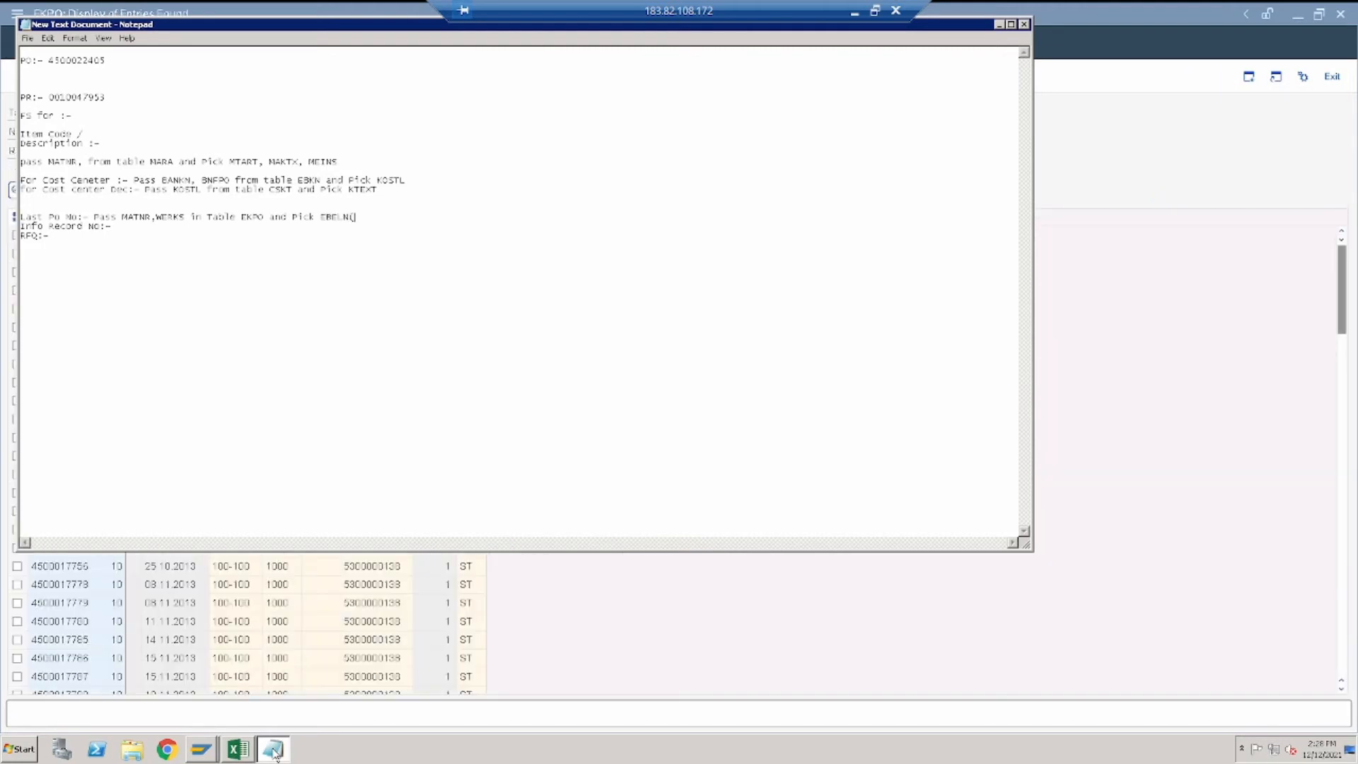
text((LS)
key(BackSpace)
text(at)
key(BackSpace)
key(BackSpace)
text(ast PO))
Switch to Excel to check the Last PO No cell for item 10 on the Indent sheet, and return to the Notepad notes
click(236, 751)
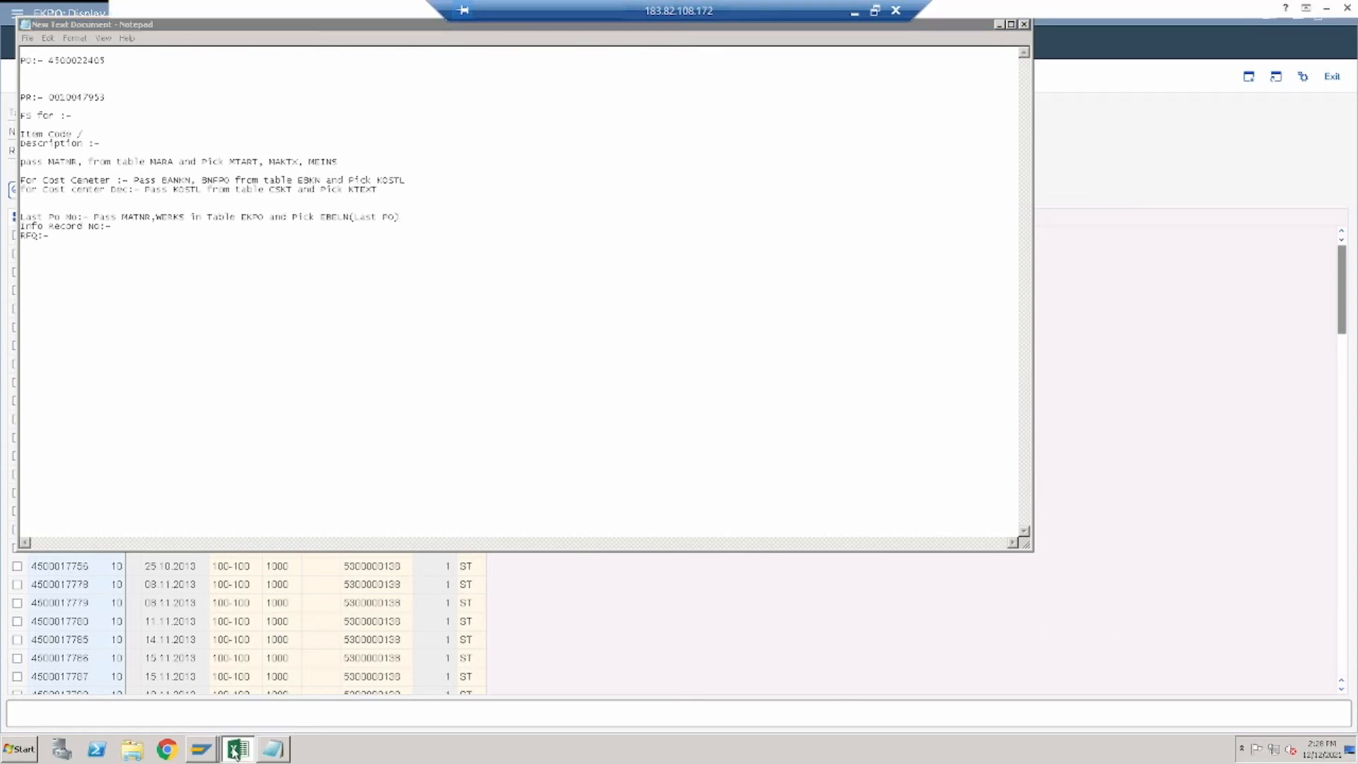
click(1137, 392)
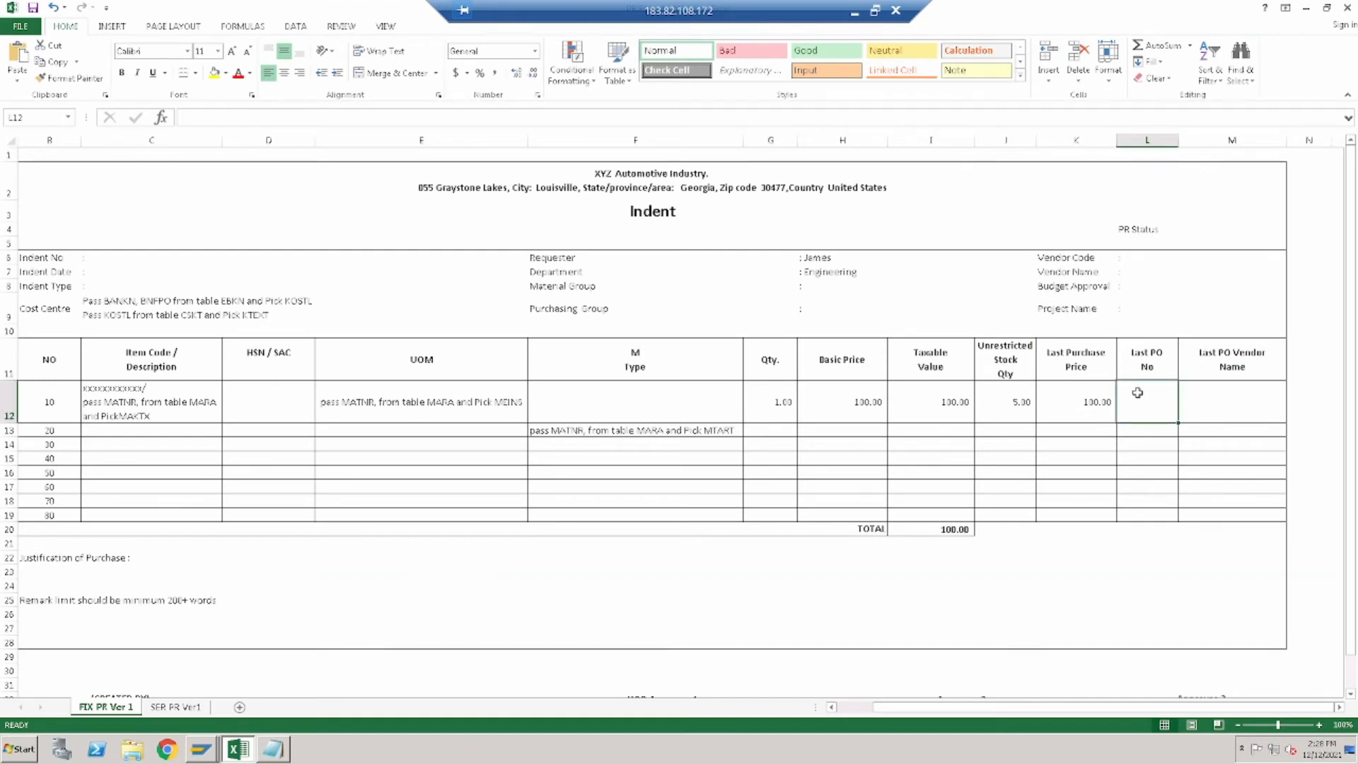
click(283, 755)
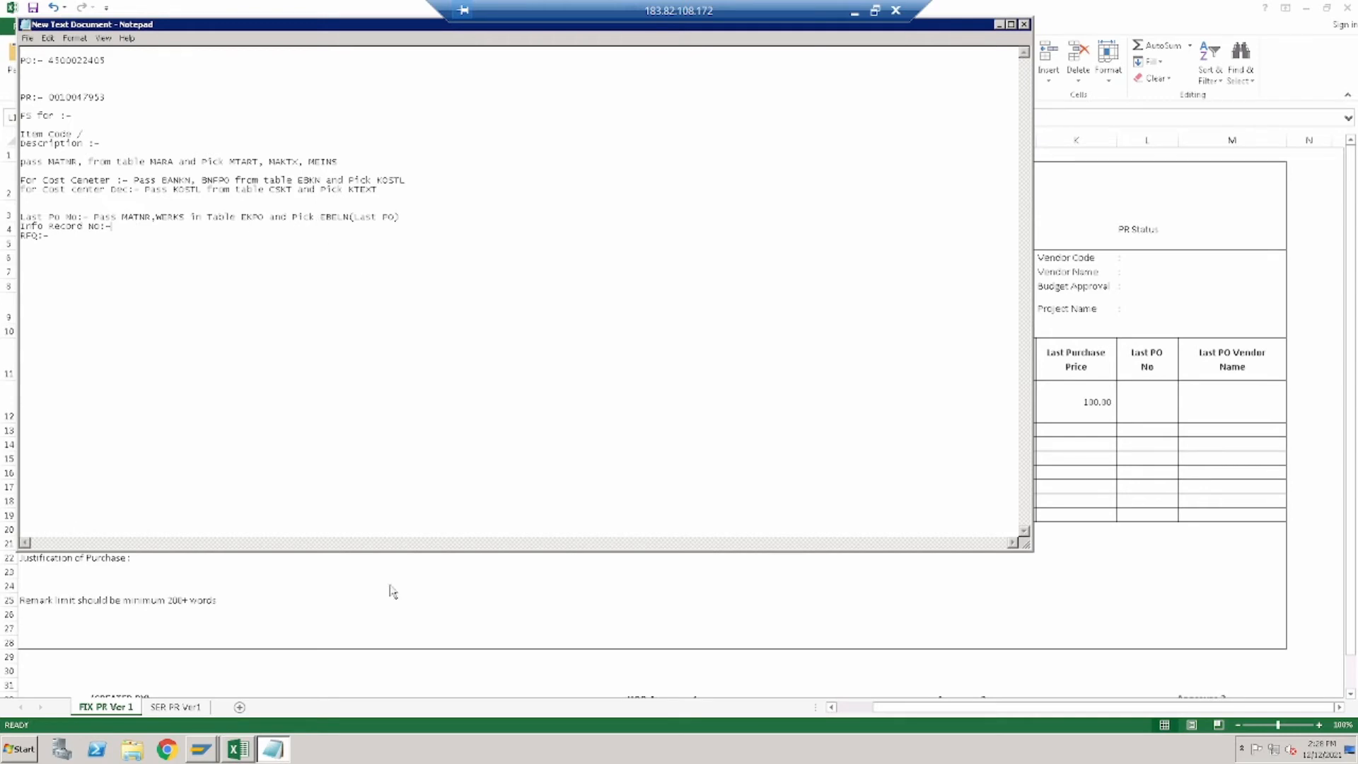
Switch to SAP, sort the EKPO entries by Changed On in descending order and open the detailed display of the latest entry
click(200, 749)
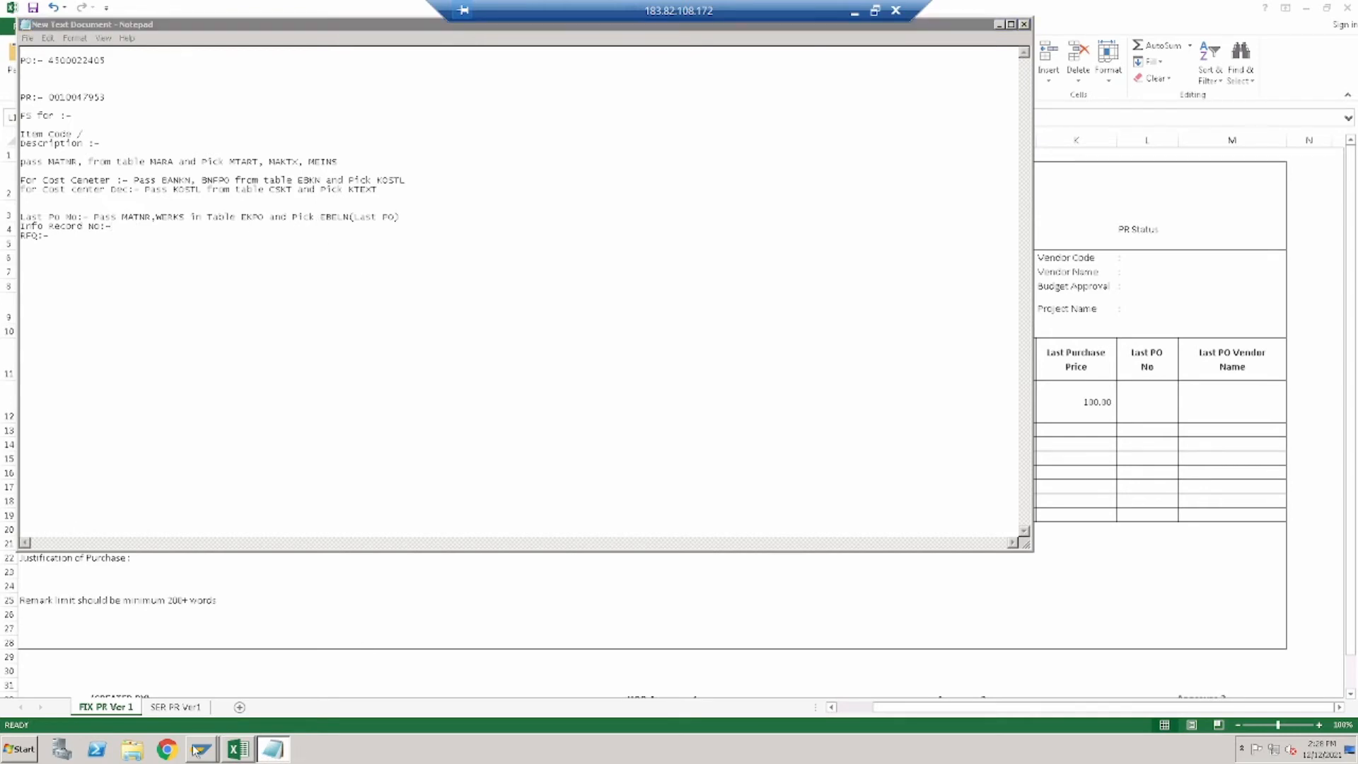
click(249, 720)
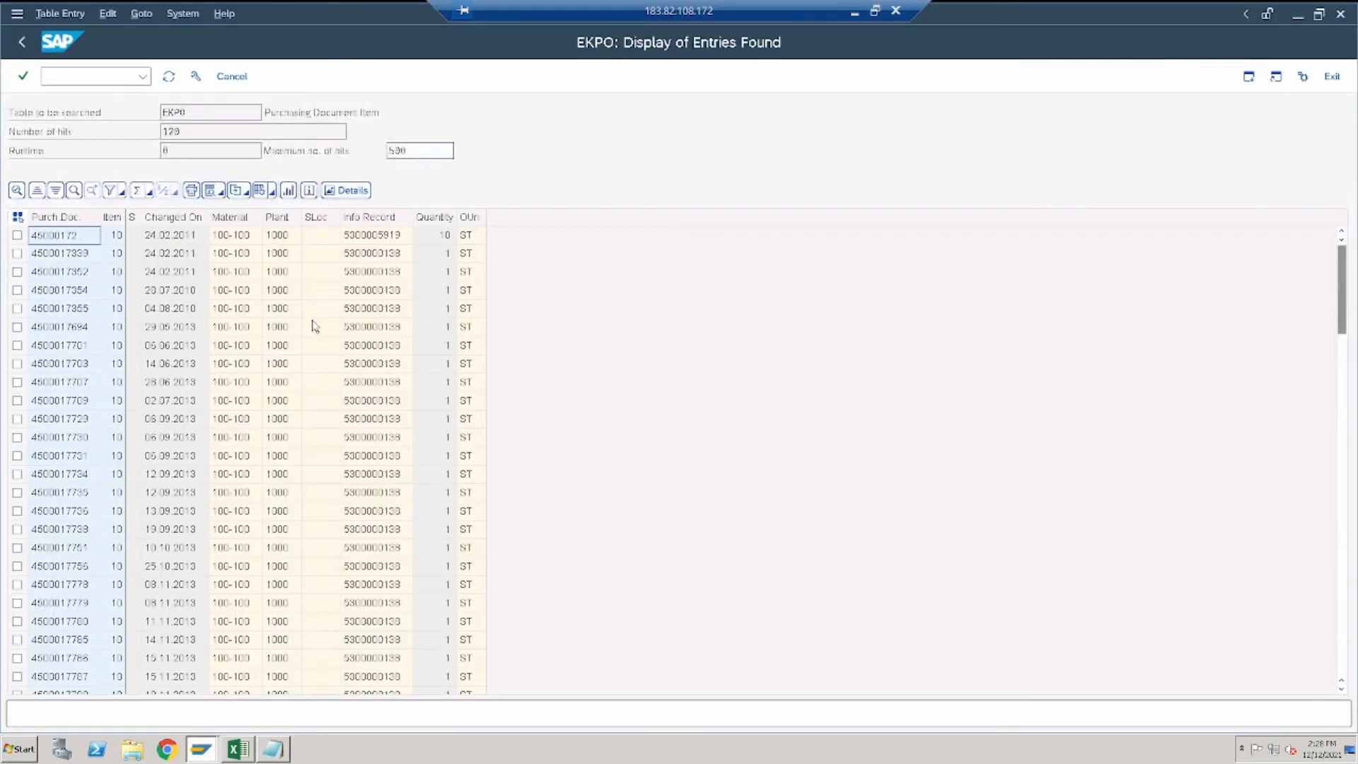
click(378, 236)
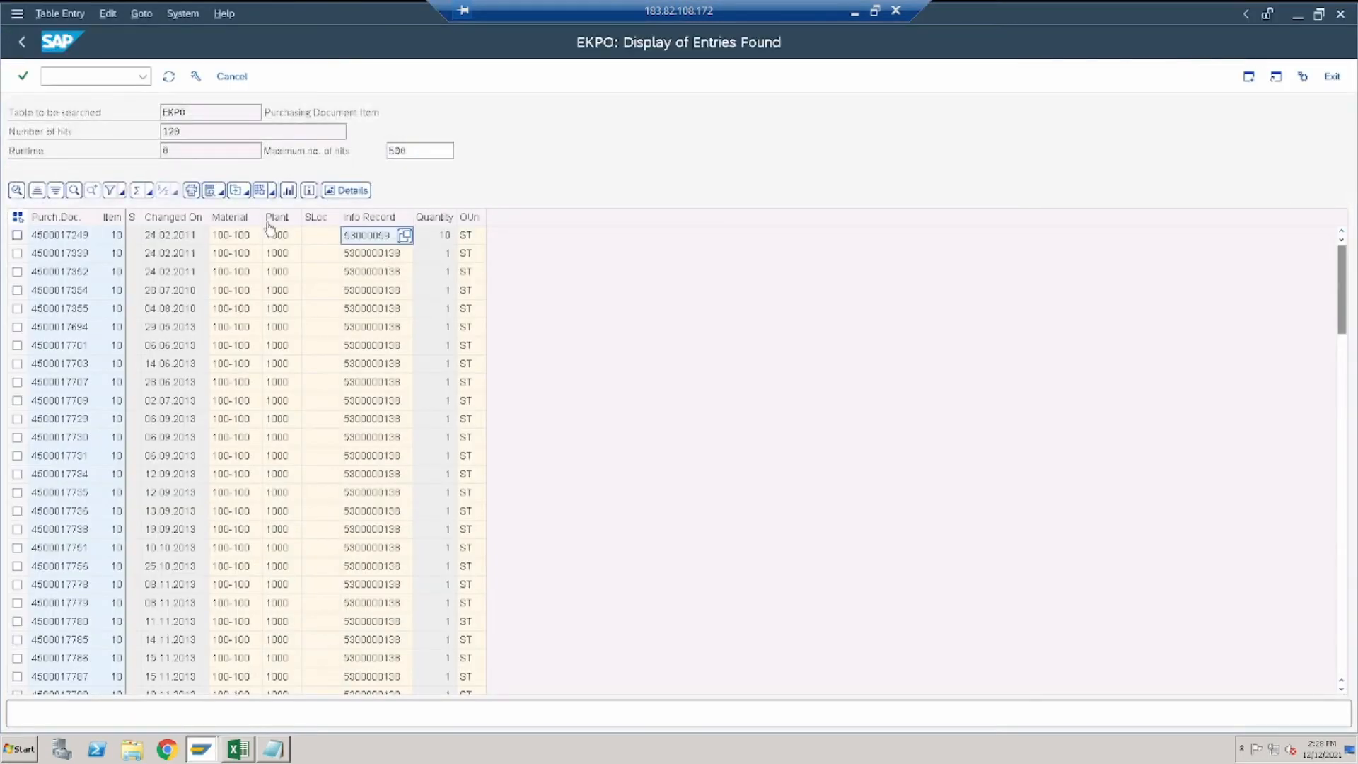
click(185, 217)
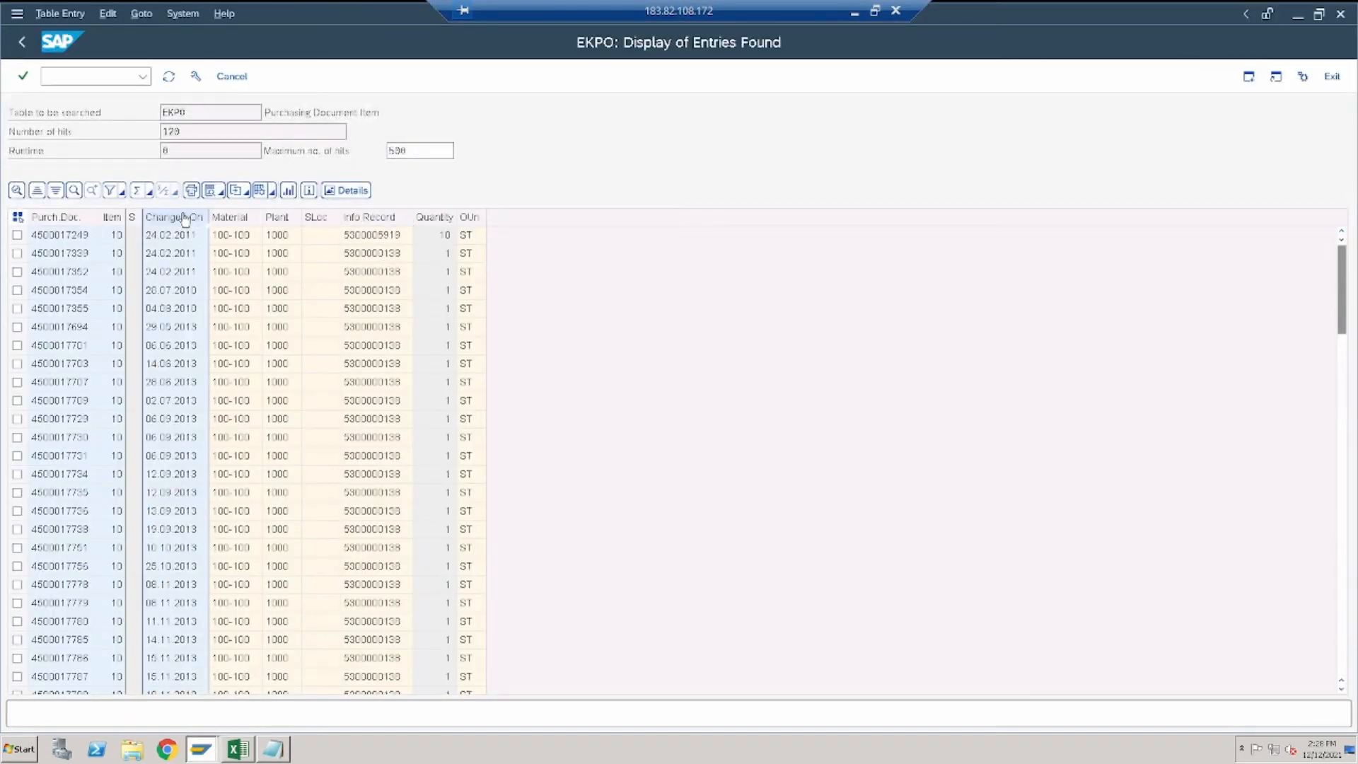
click(55, 190)
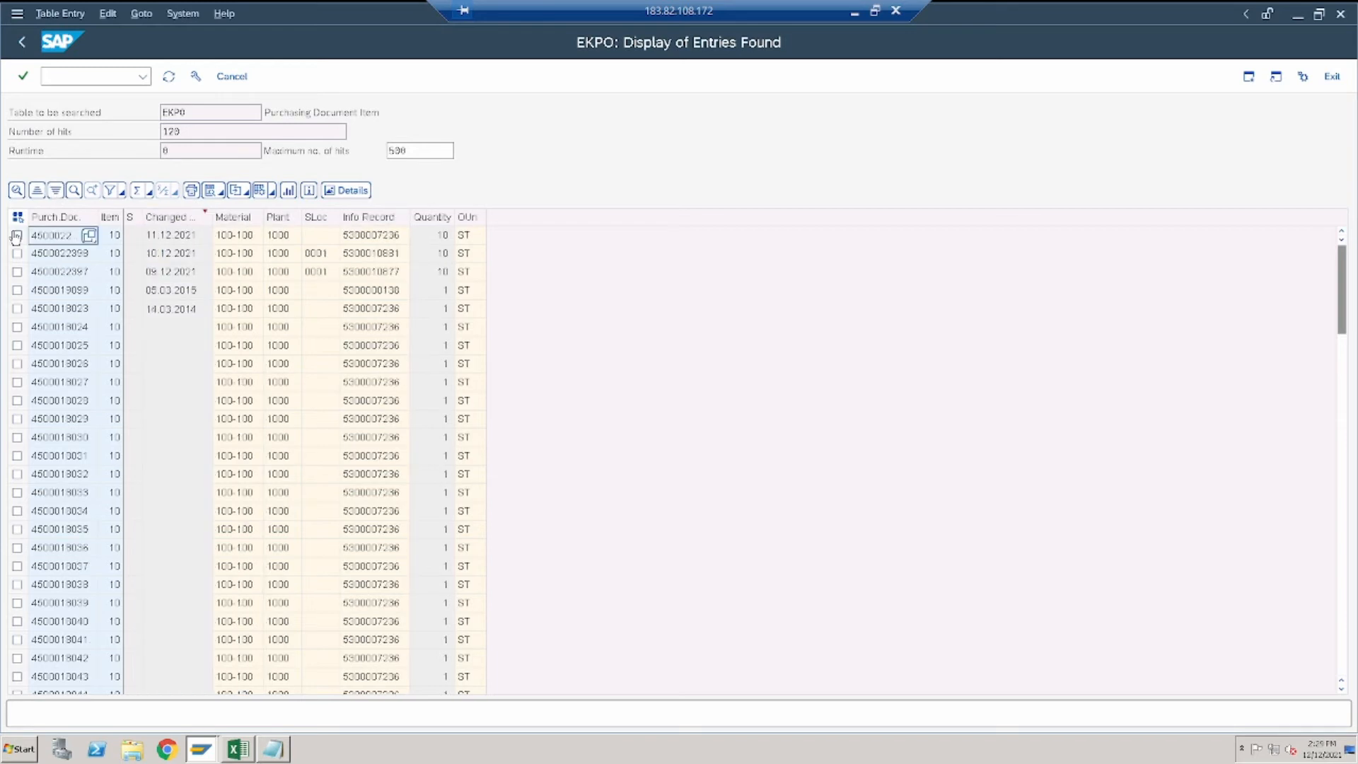
click(351, 191)
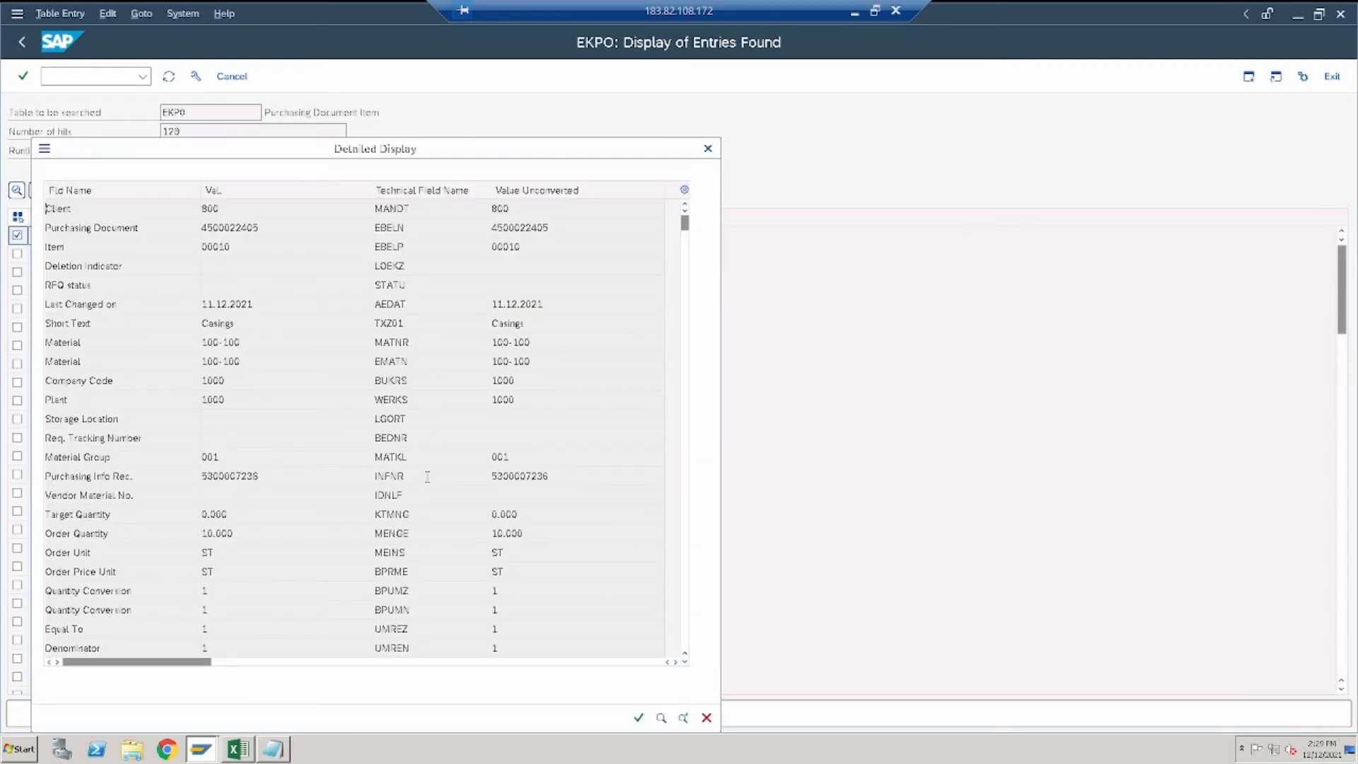
Return to Notepad, copy "MATNR,WERKS in Table EKPO and Pick" into the Info Record No note and add a blank line above that note
double_click(375, 476)
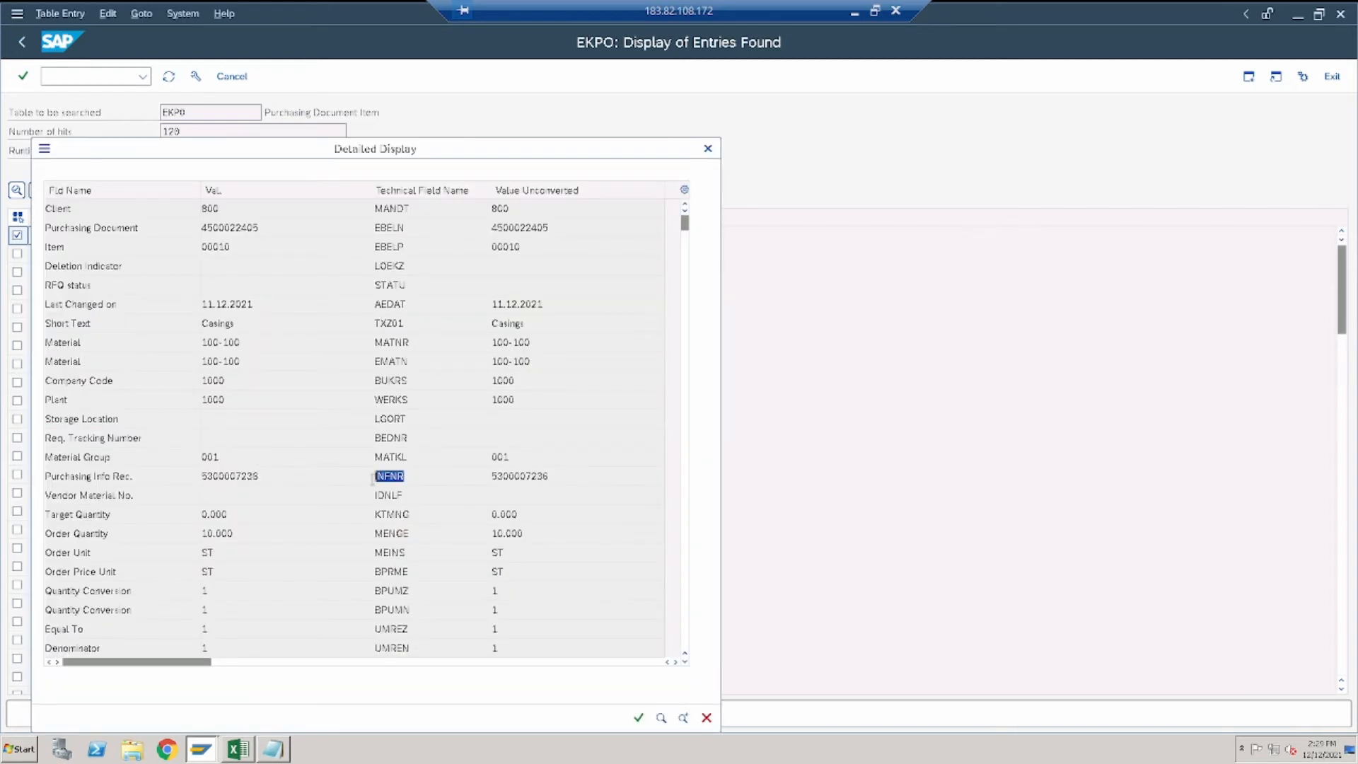
click(423, 480)
click(273, 749)
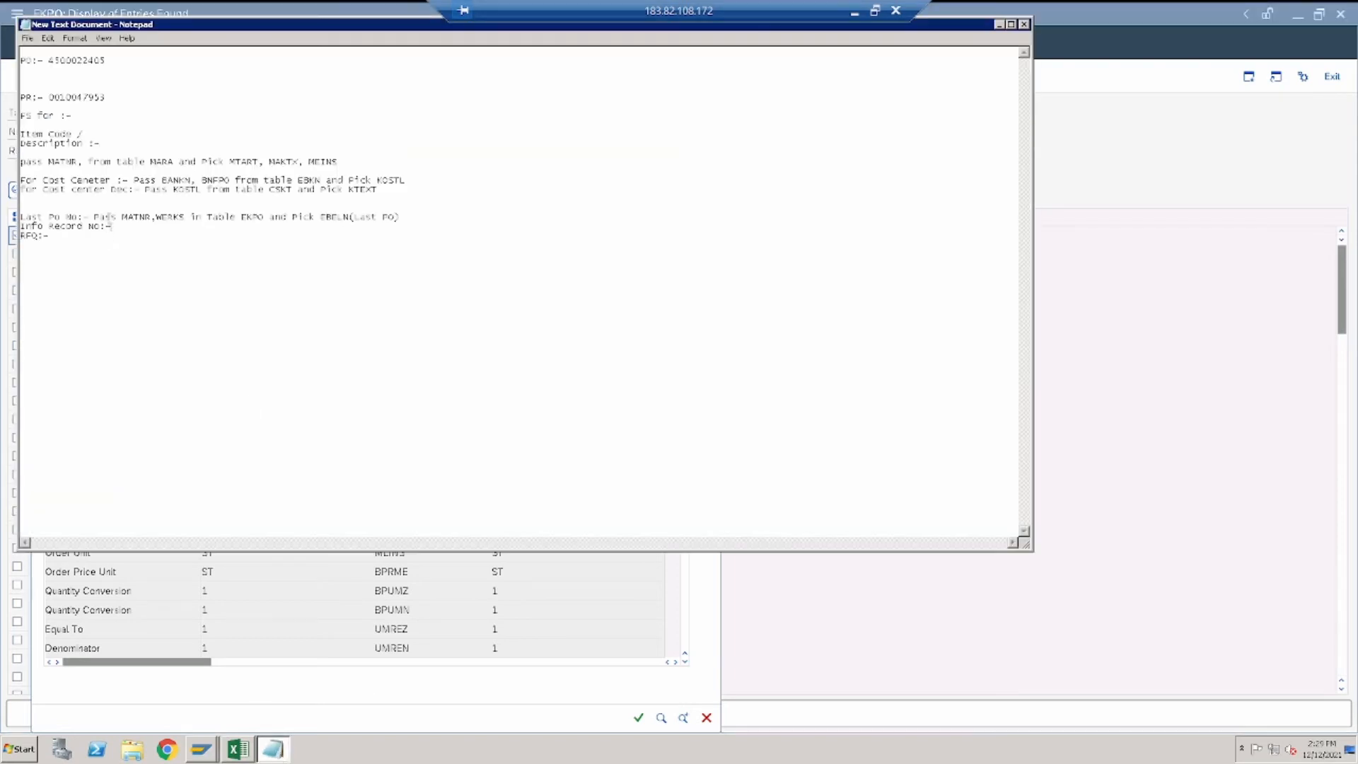
drag(122, 218, 317, 216)
key(ctrl+c)
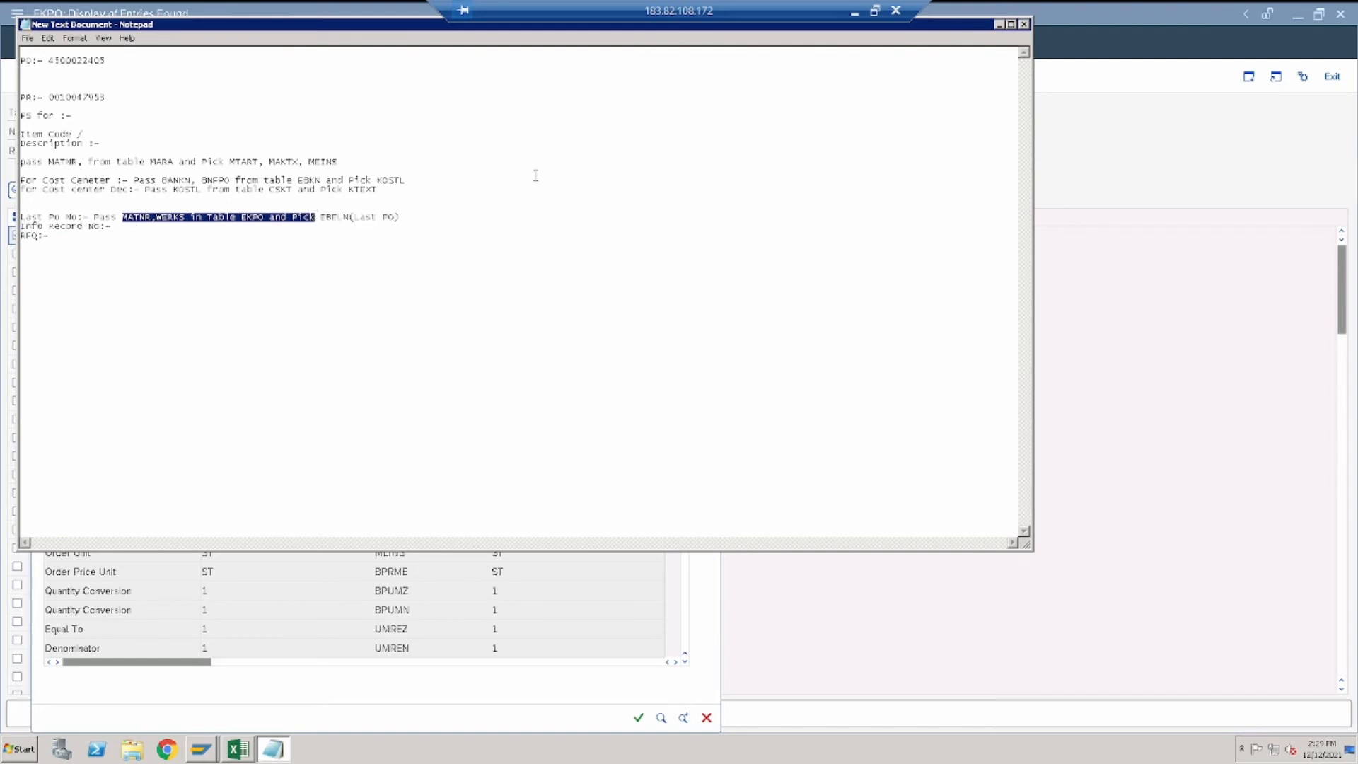
click(138, 235)
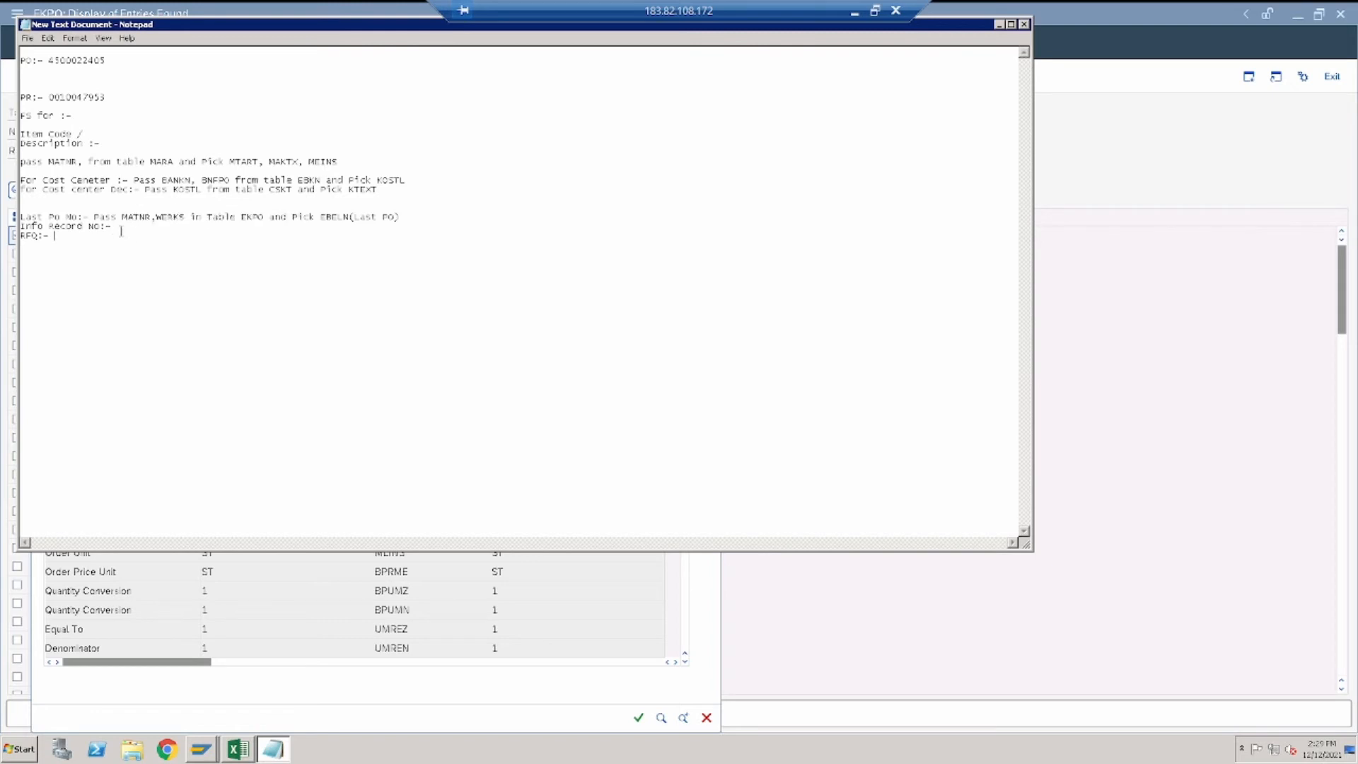
key(ctrl+v)
click(431, 220)
key(Return)
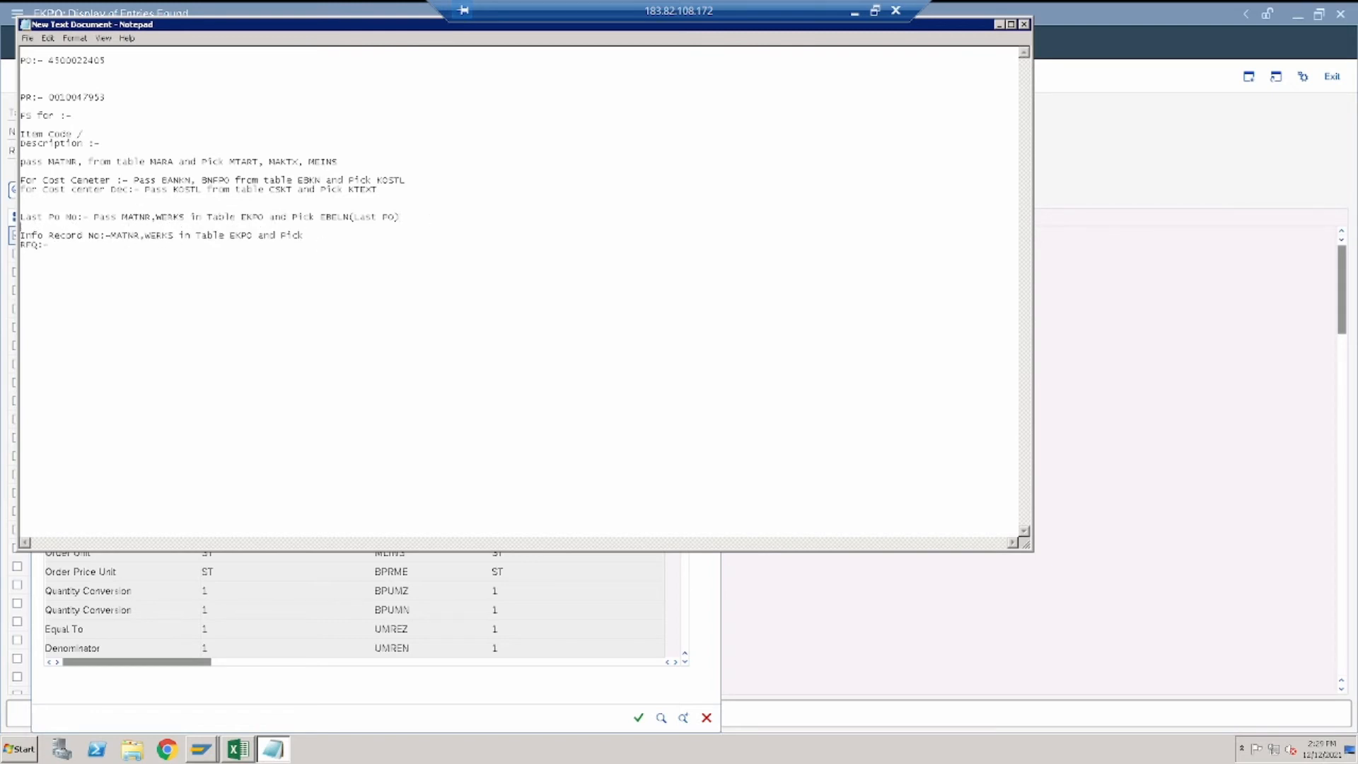
Check the info record's technical field name in SAP, complete the Info Record No note with "INFNR", and return to SAP
click(334, 235)
key(alt+Tab)
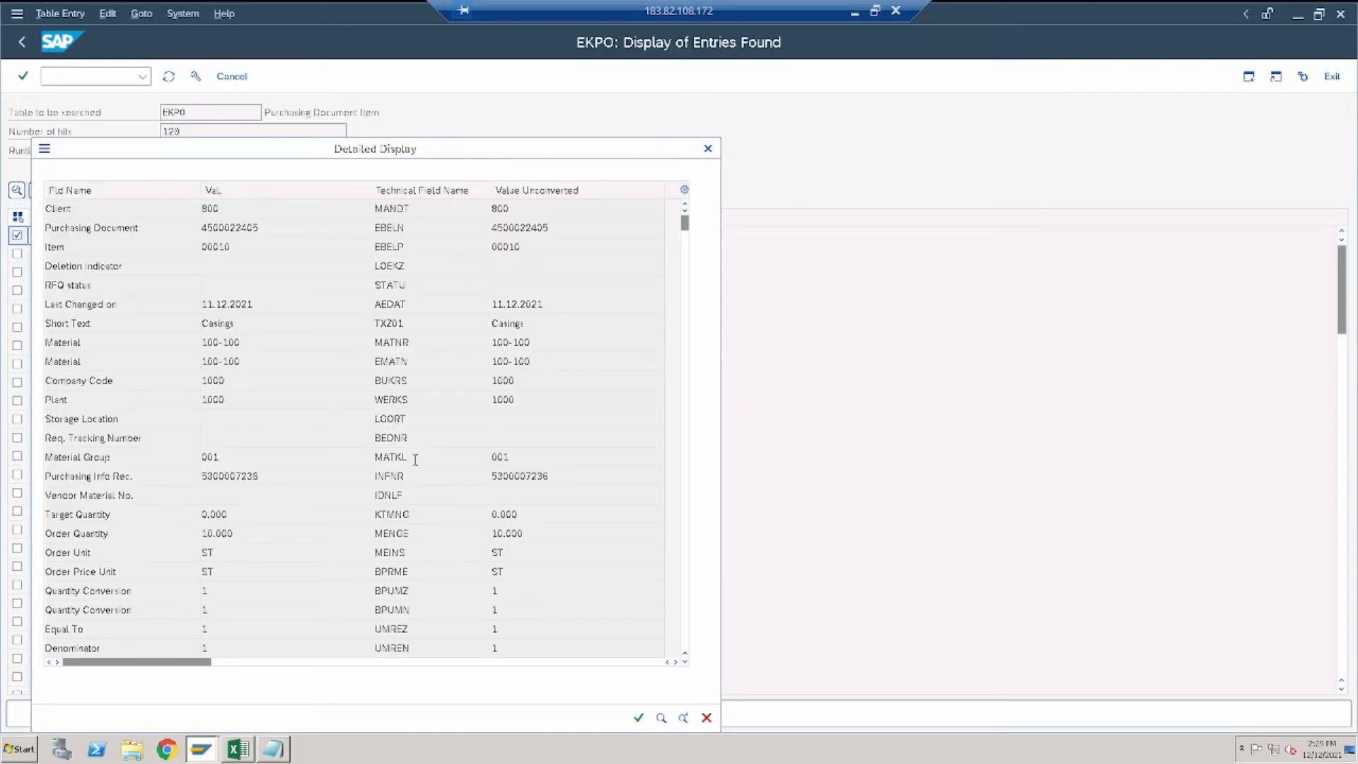
drag(406, 476, 379, 480)
click(287, 752)
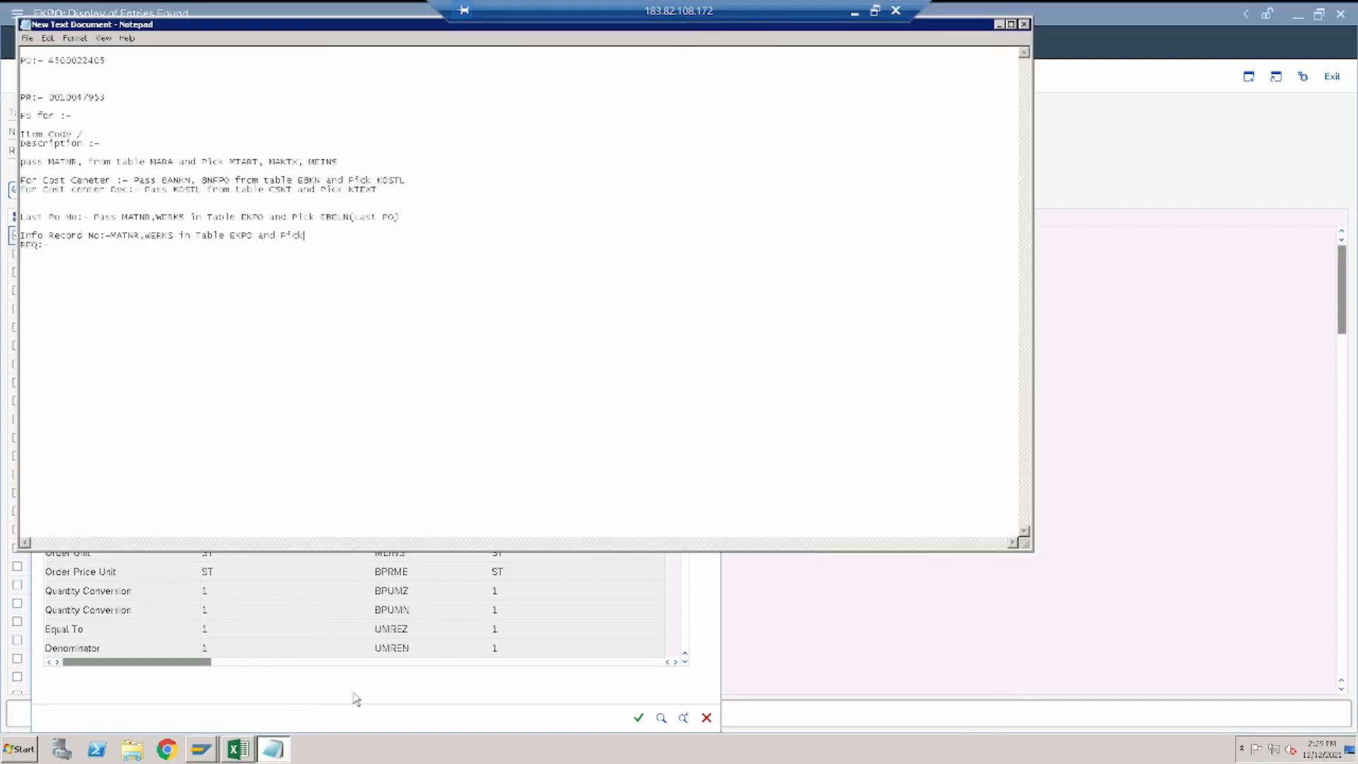
text(INFNR)
key(Return)
click(1072, 532)
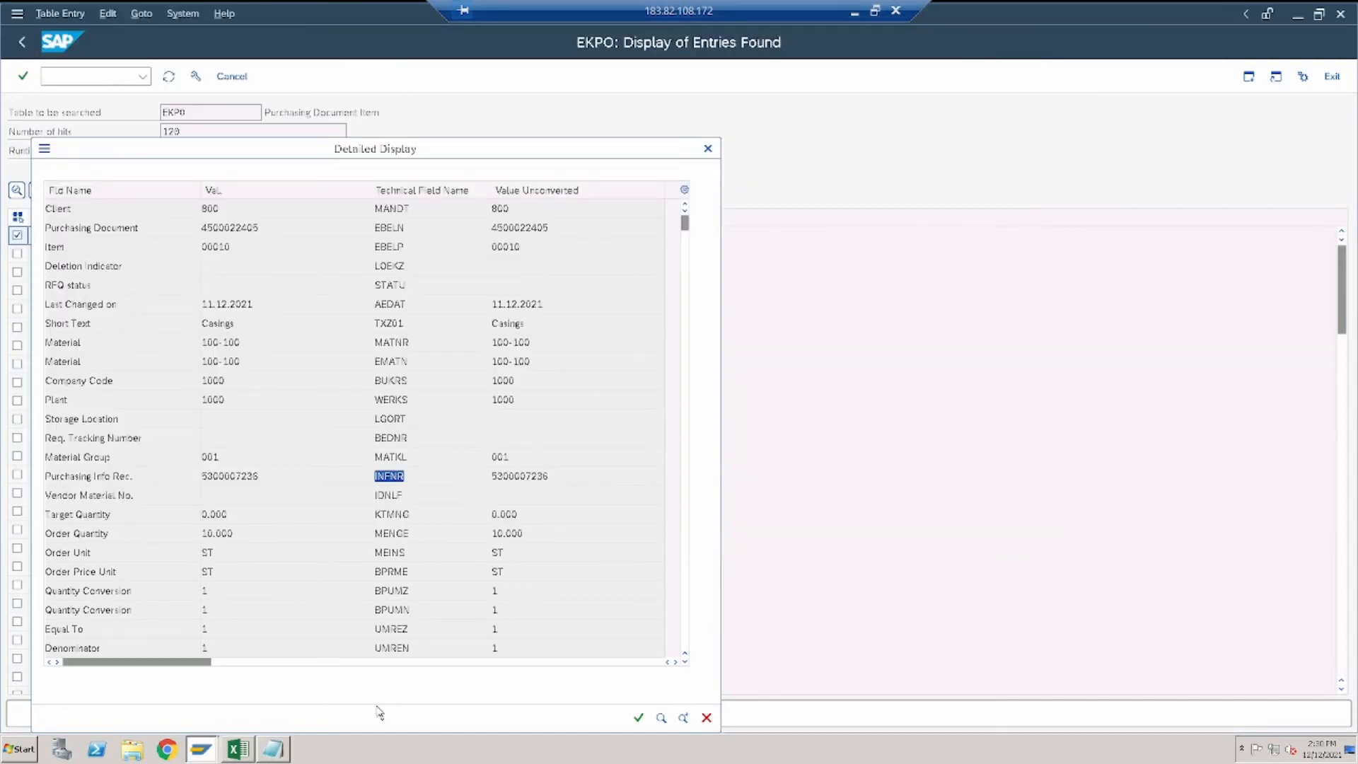
Switch to Excel to check the Last PO Vendor Name cell for item 10 on the Indent sheet, and return to Notepad
click(235, 751)
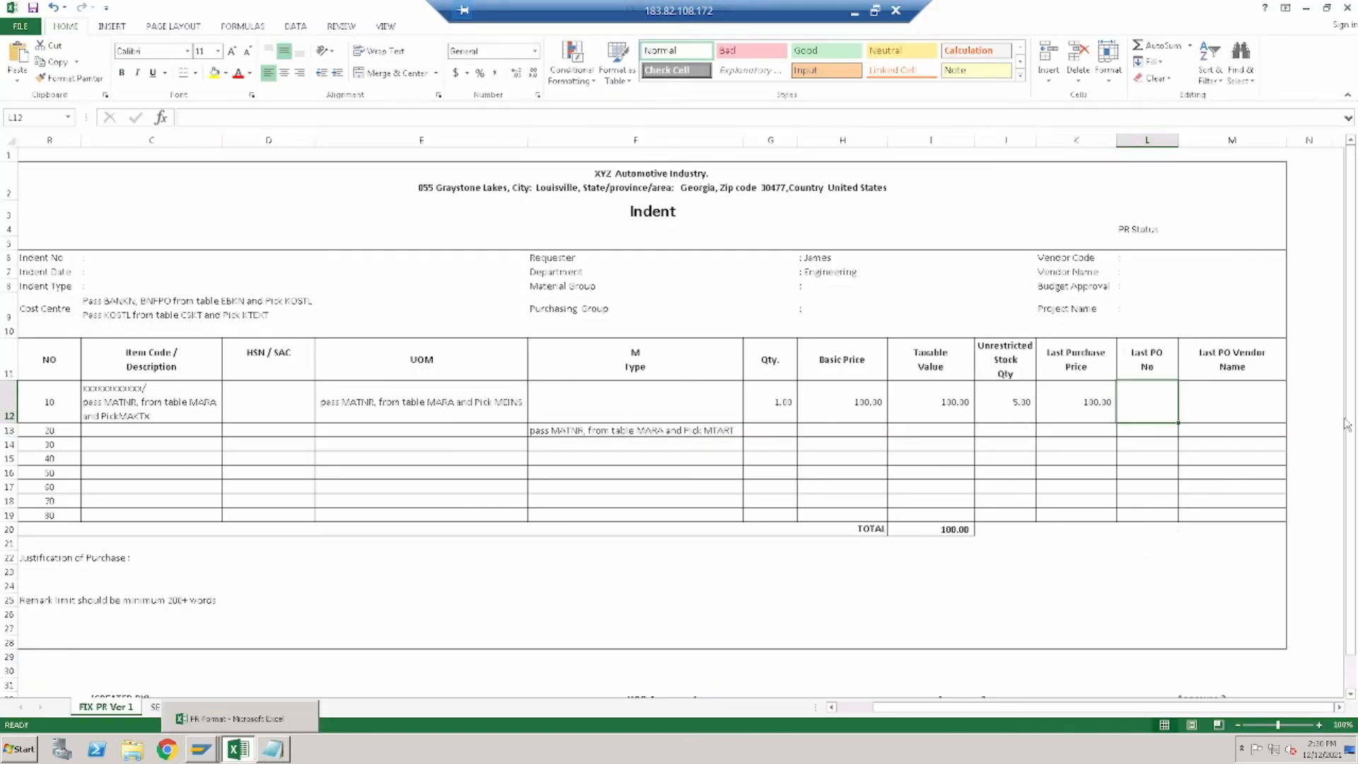
click(1239, 419)
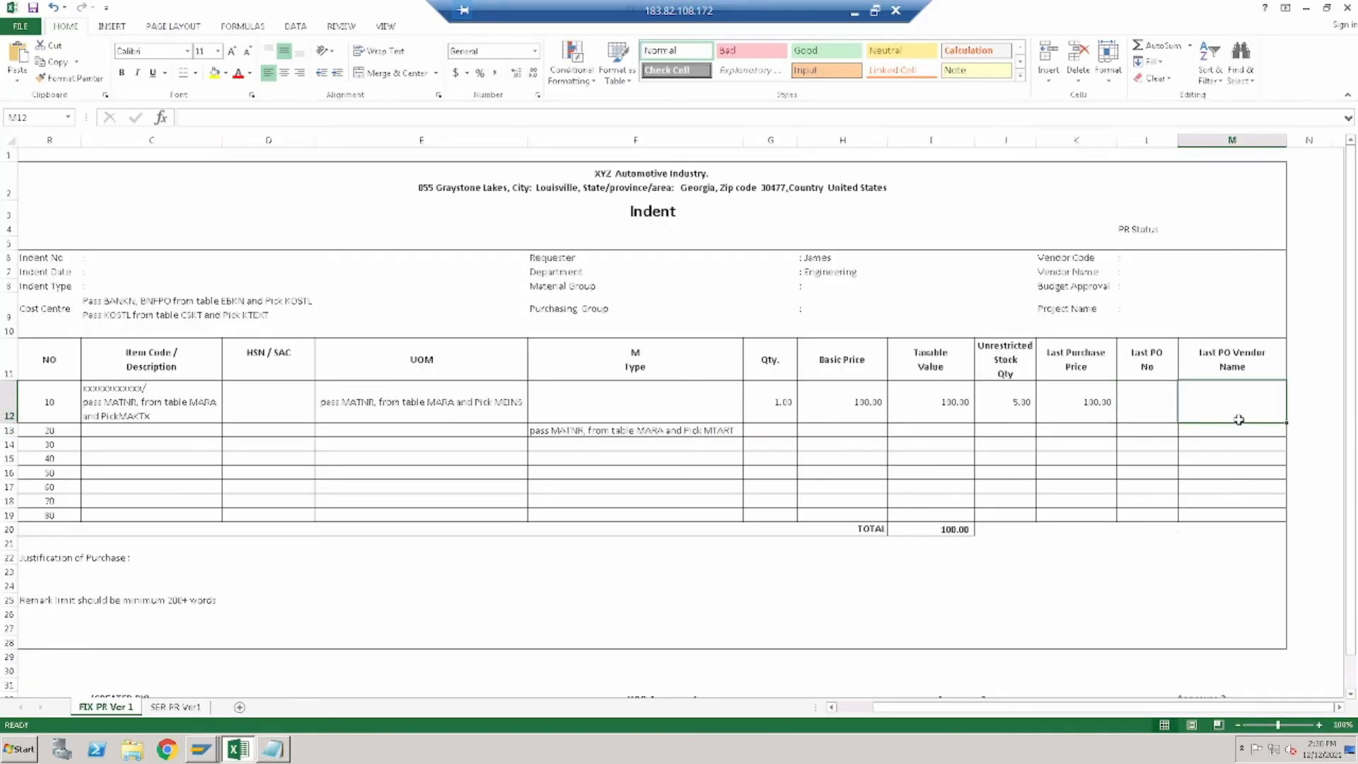
click(272, 750)
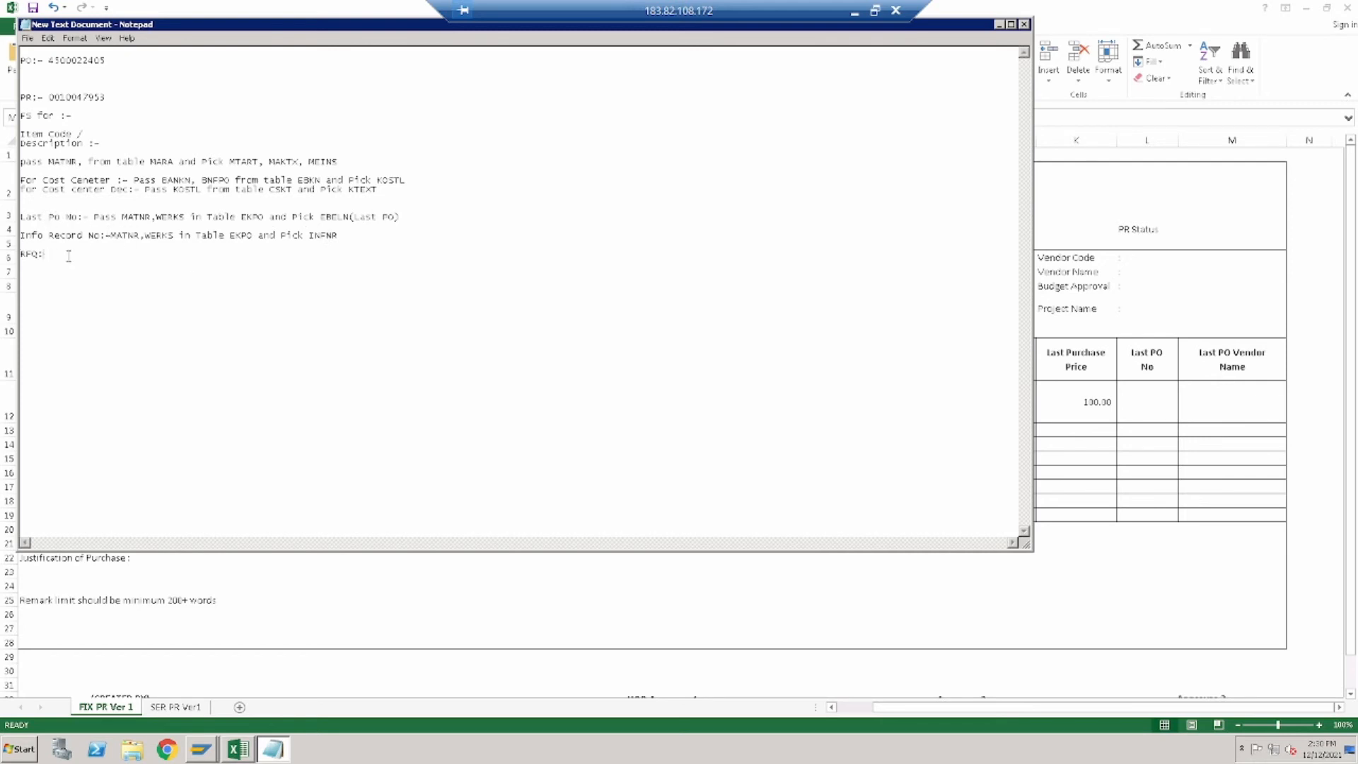
Replace the RFQ label in the notes with "LAST PO vendor:-"
key(BackSpace)
key(BackSpace)
key(BackSpace)
key(BackSpace)
key(BackSpace)
text(LAS T PO vendor)
key(BackSpace)
key(BackSpace)
key(BackSpace)
key(BackSpace)
text(ndor:-)
click(273, 751)
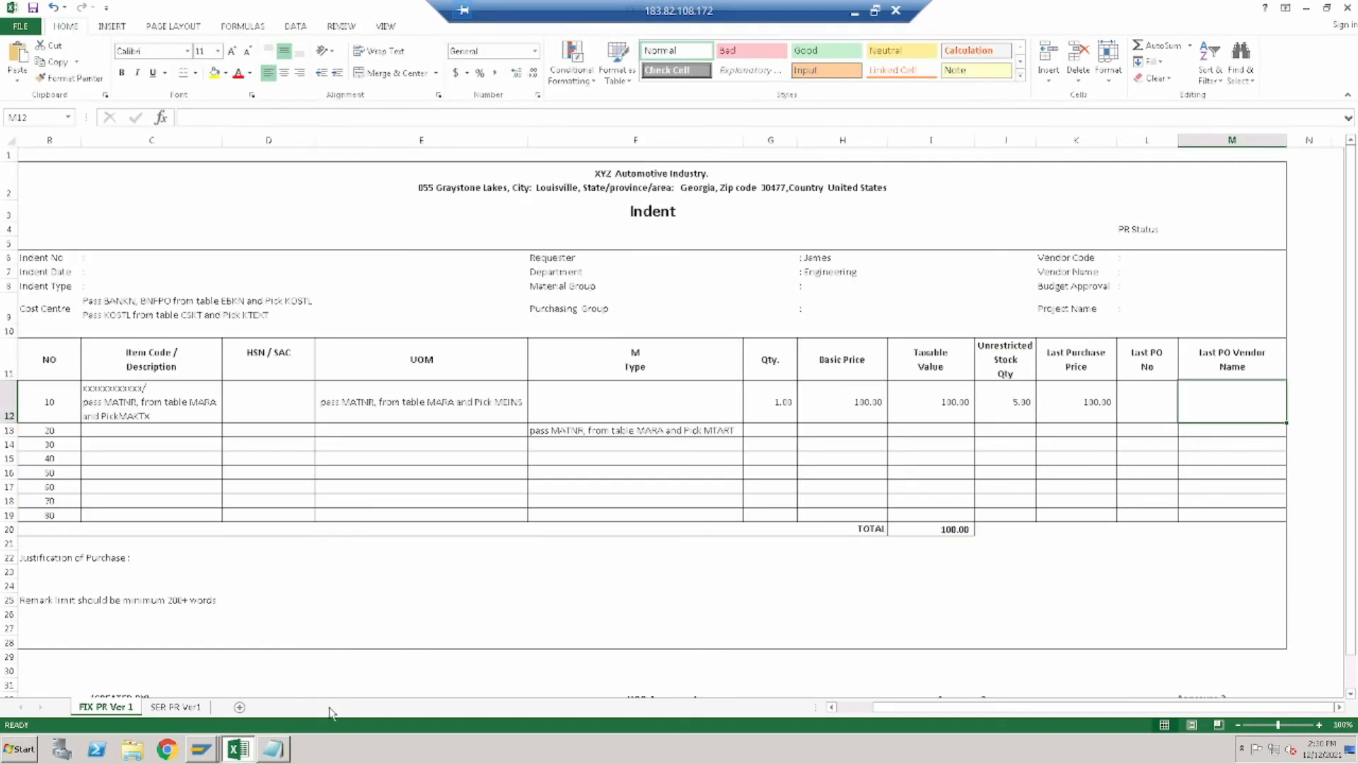
click(276, 757)
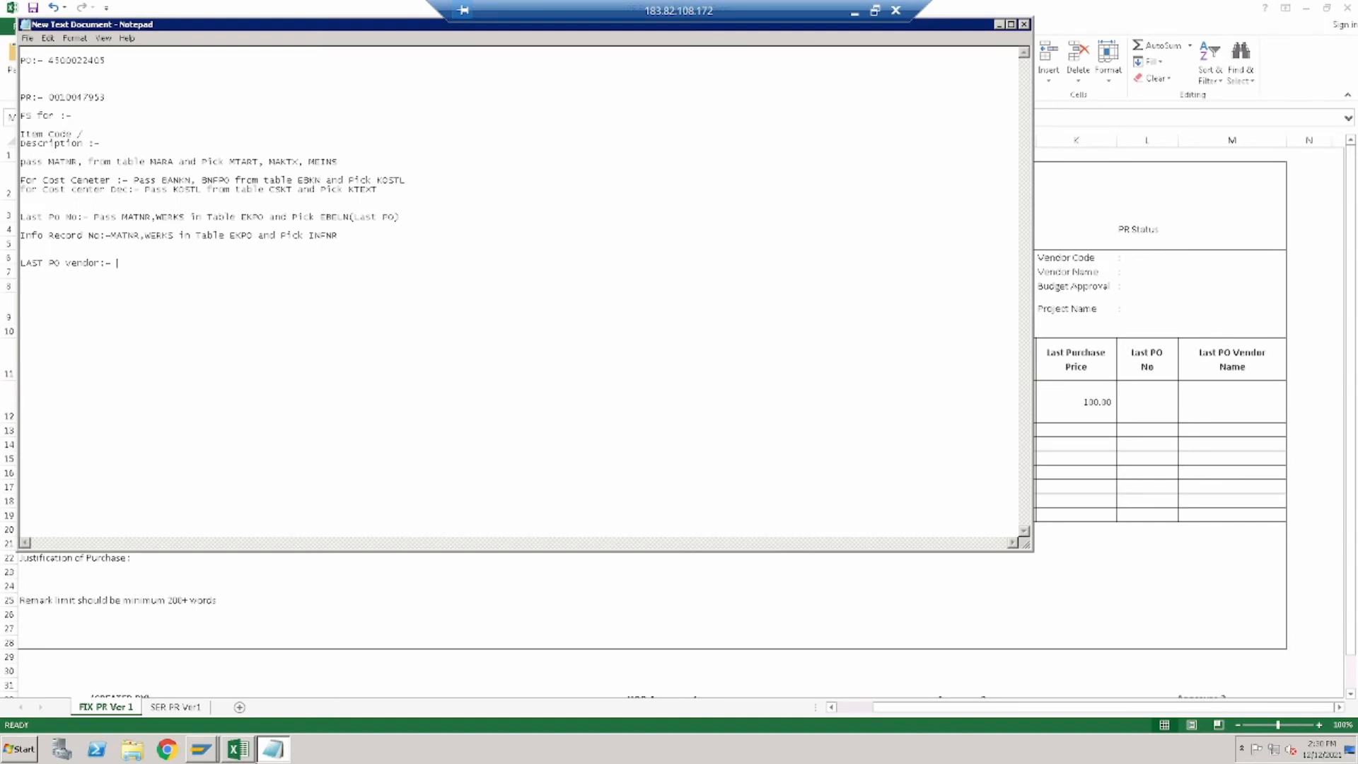
Switch to SAP, close the detailed display, copy the latest purchasing document number and go back to the table selection screen
click(202, 752)
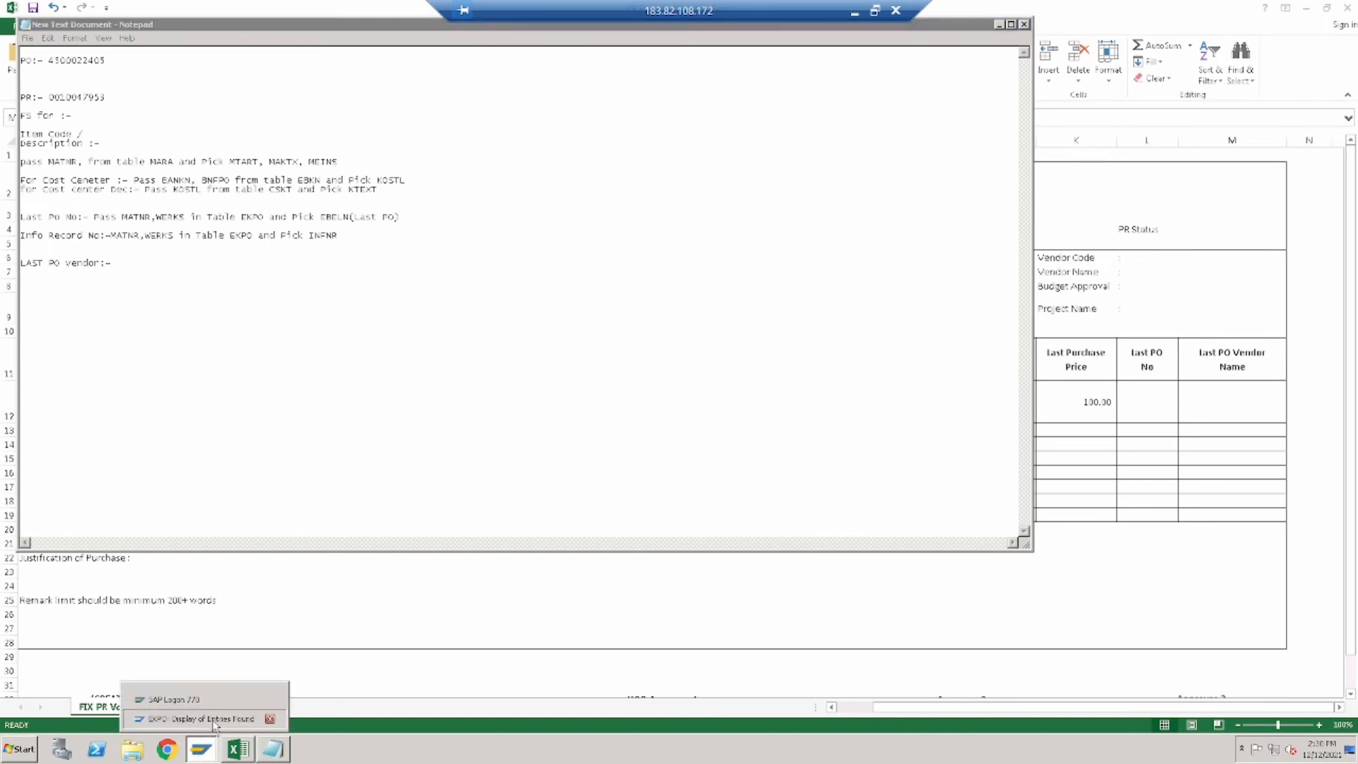
click(212, 718)
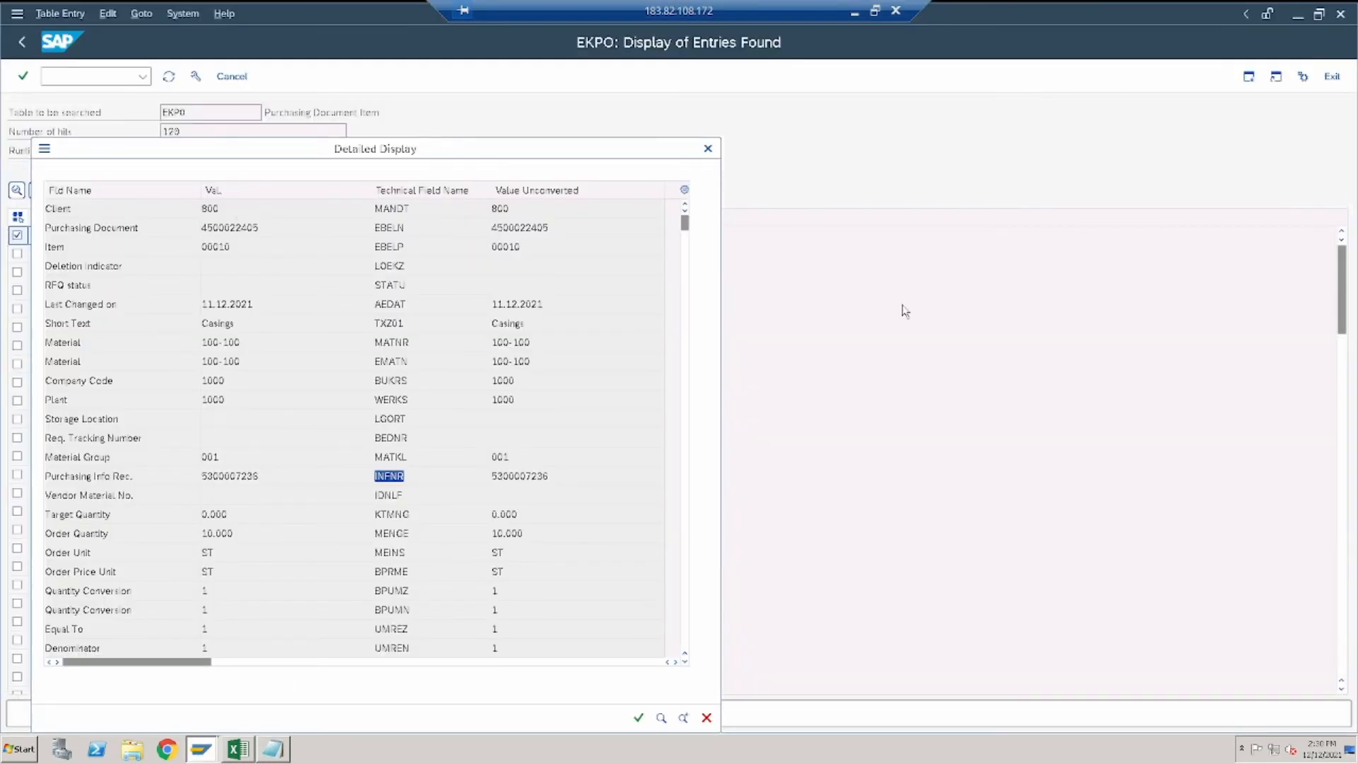
click(708, 149)
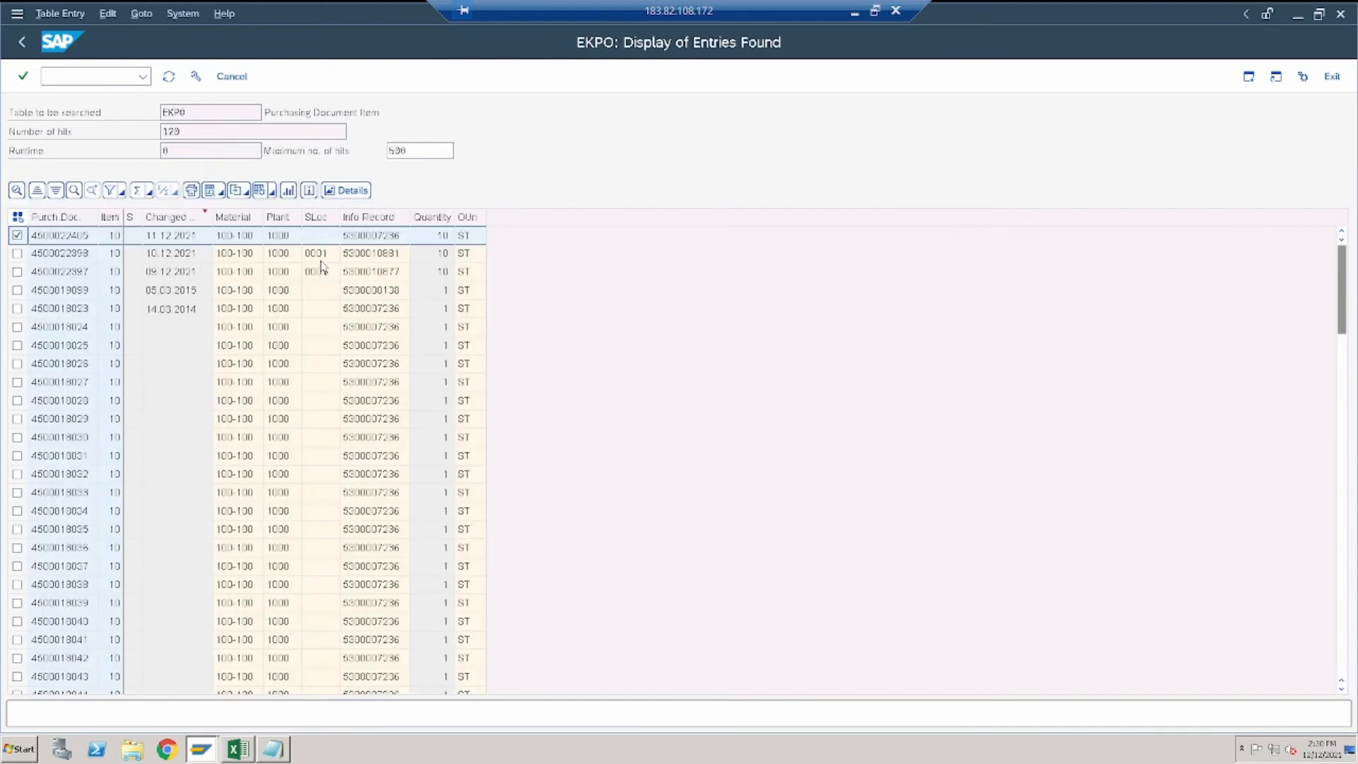
click(76, 237)
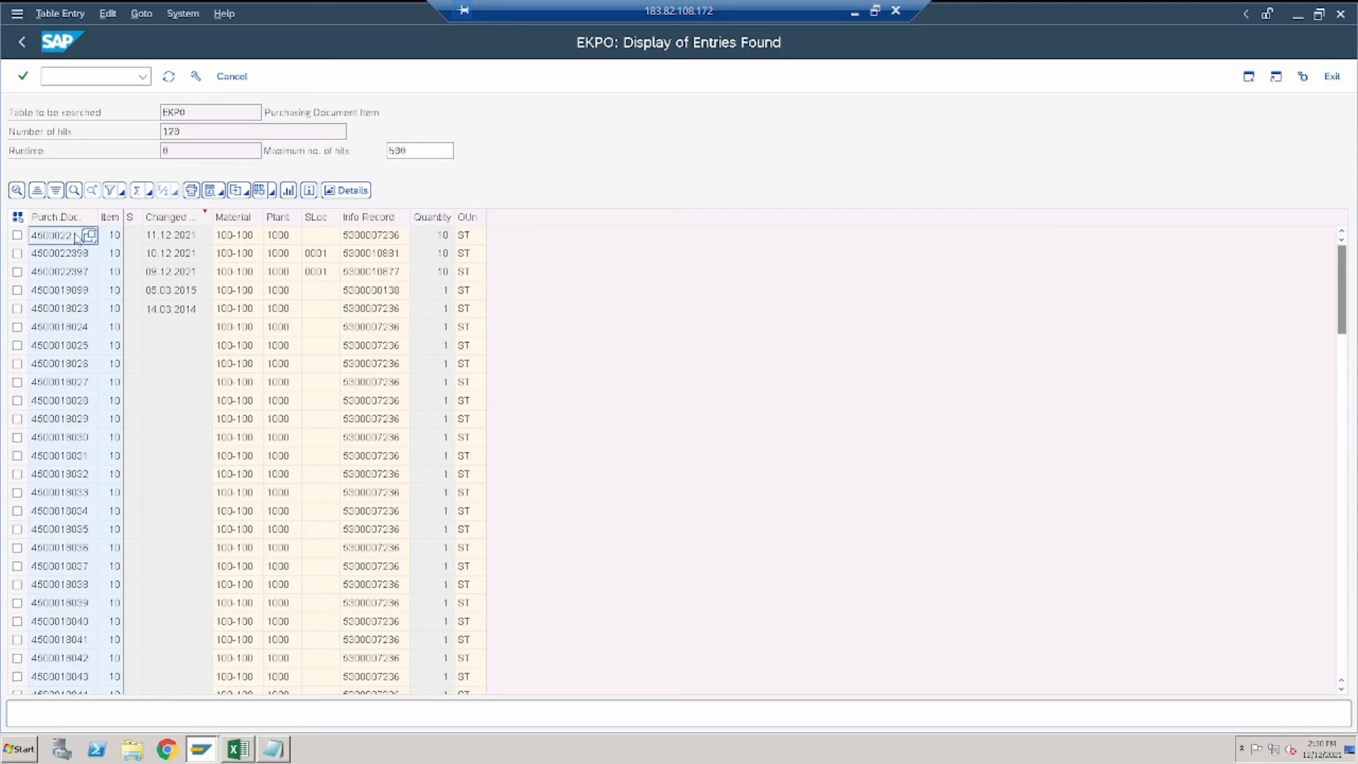
click(77, 239)
click(25, 43)
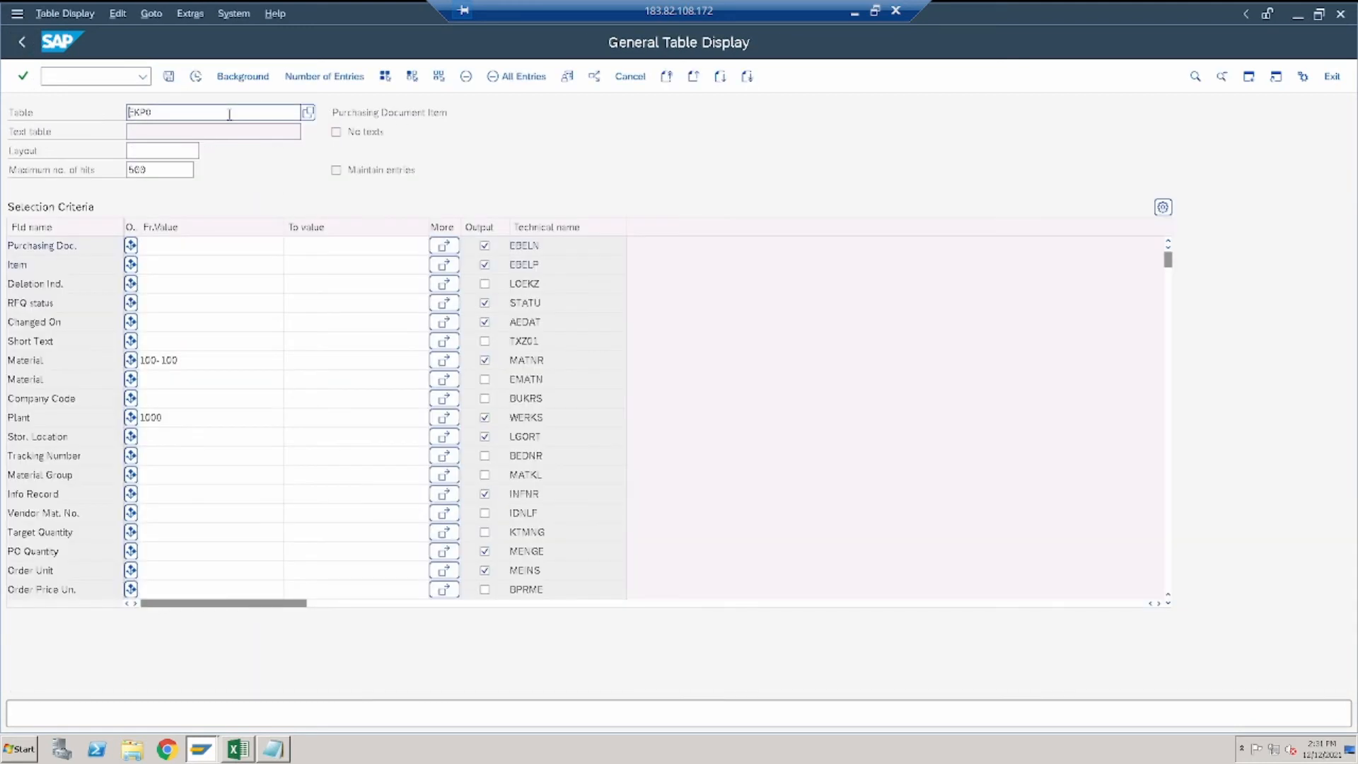
Load table EKKO in General Table Display
key(BackSpace)
key(BackSpace)
key(BackSpace)
key(BackSpace)
text(ekko)
key(Return)
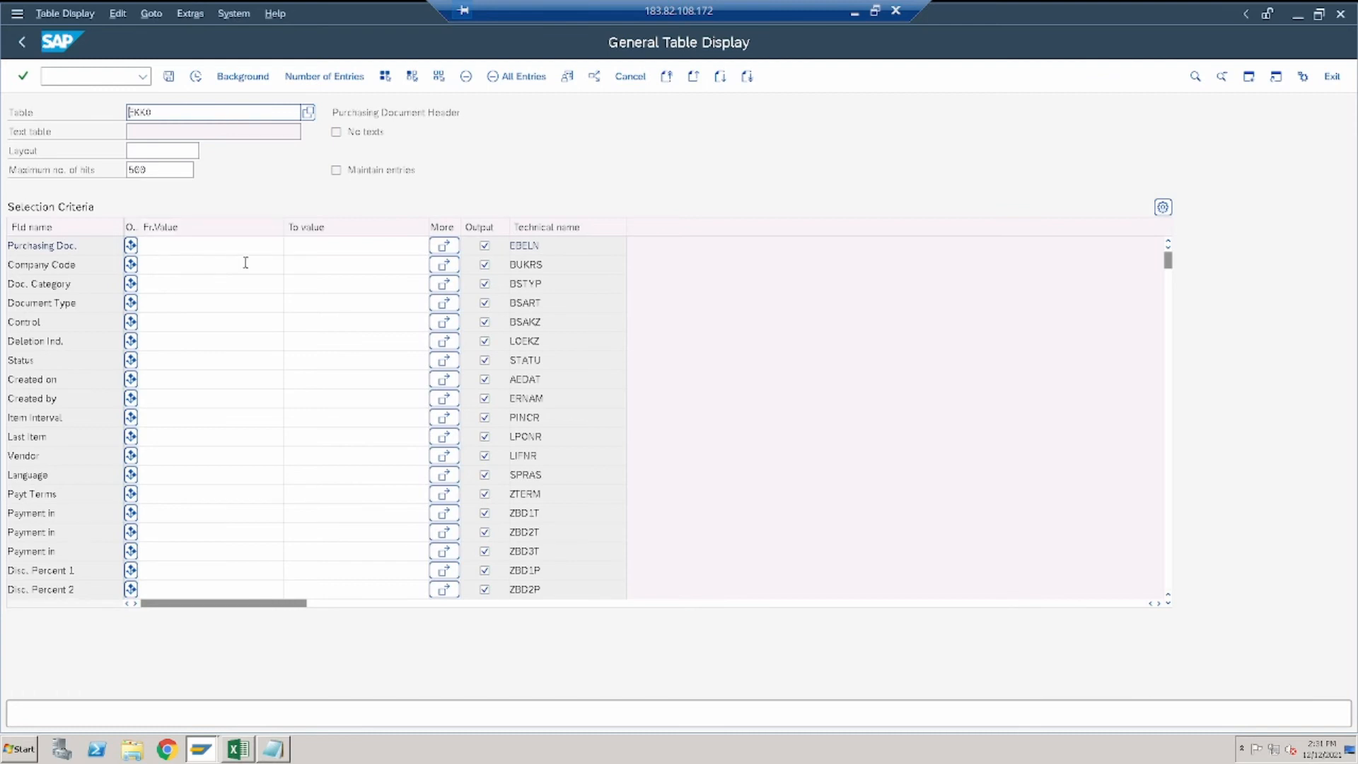
Select by the copied purchasing document number, restrict the output to EBELN and LIFNR, and run the EKKO selection
click(228, 250)
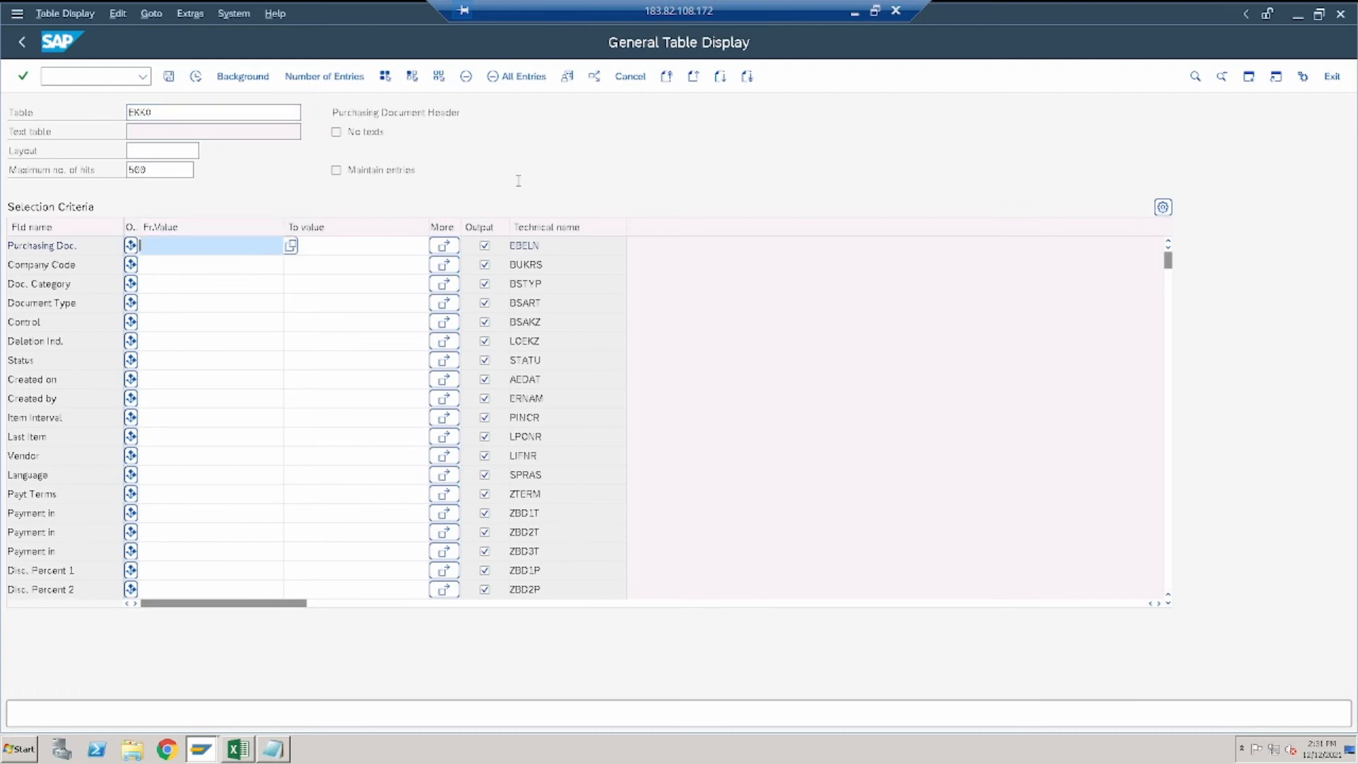
click(440, 77)
key(ctrl+v)
click(484, 246)
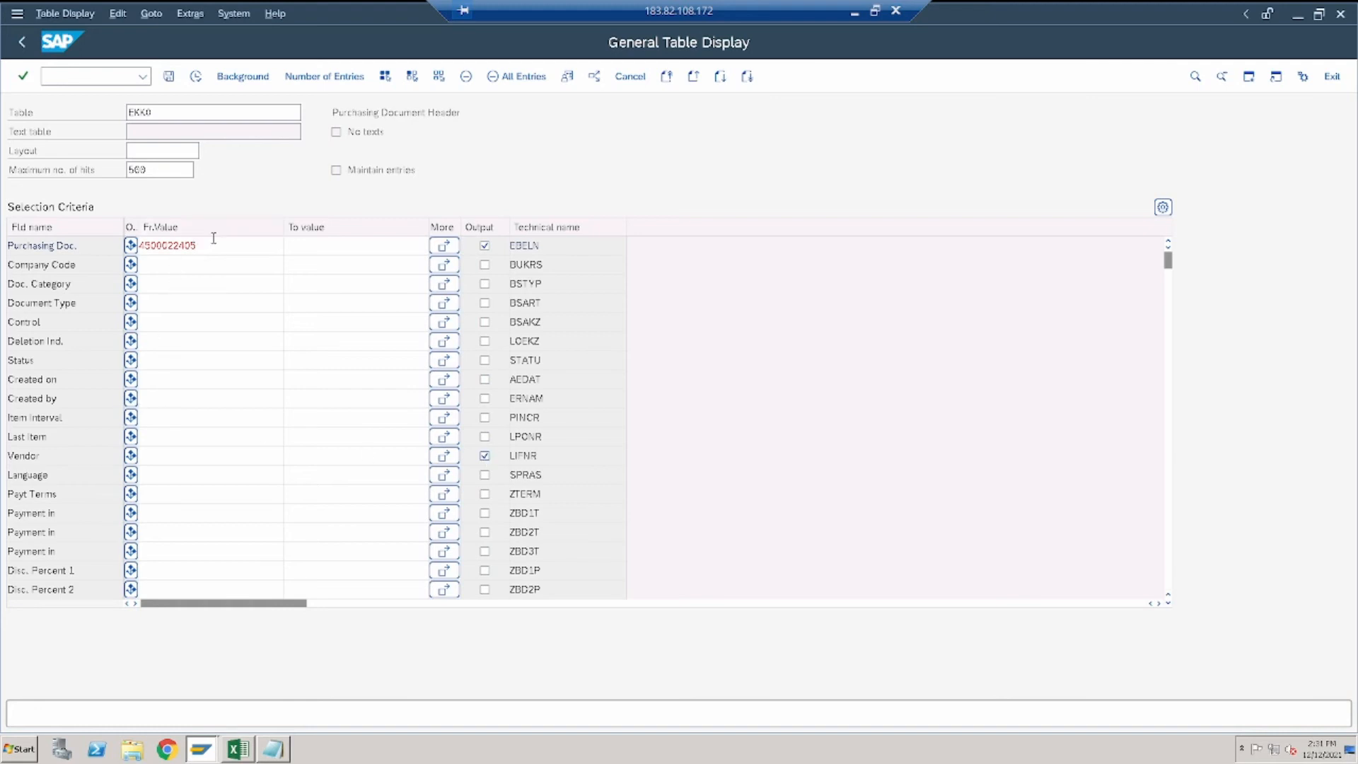
click(196, 77)
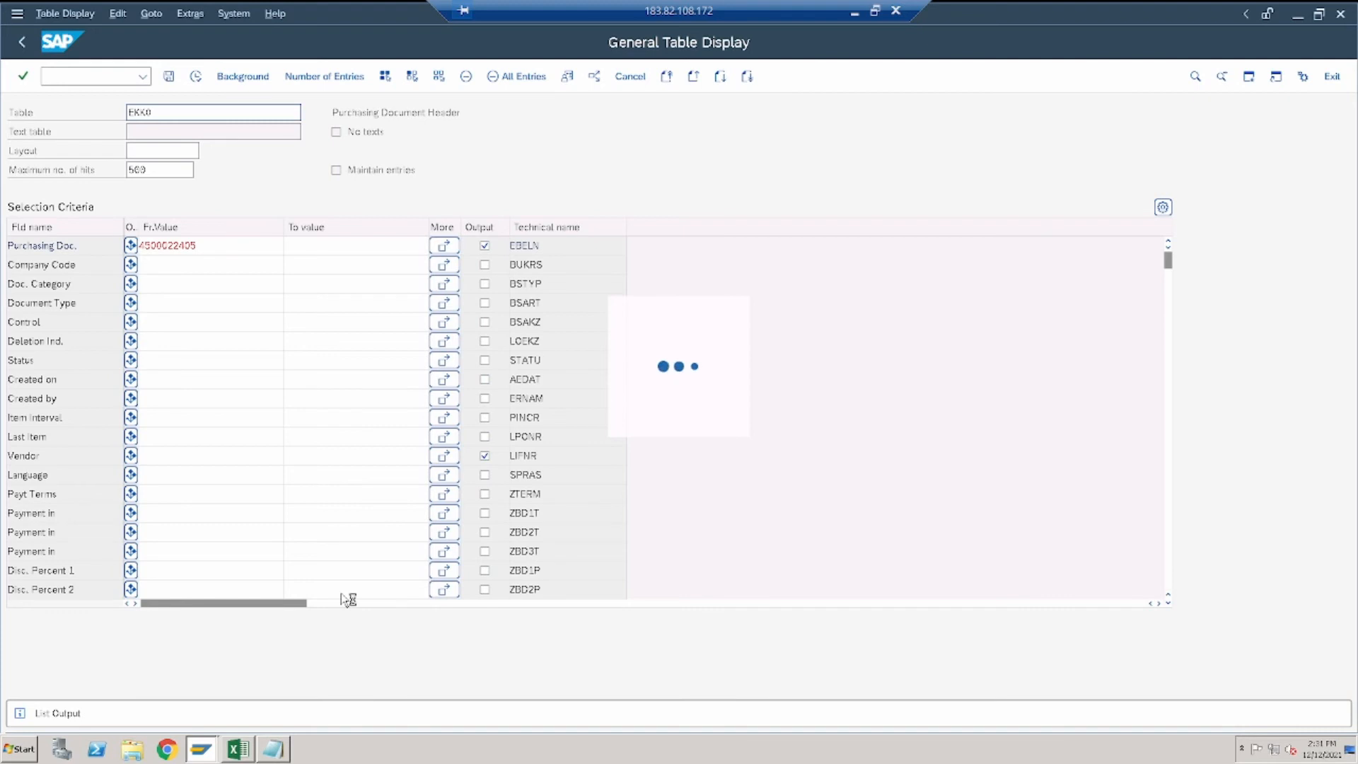
Complete the LAST PO vendor note in Notepad with "PASS EBELN in table EKKO and Pick LIFNR"
click(274, 750)
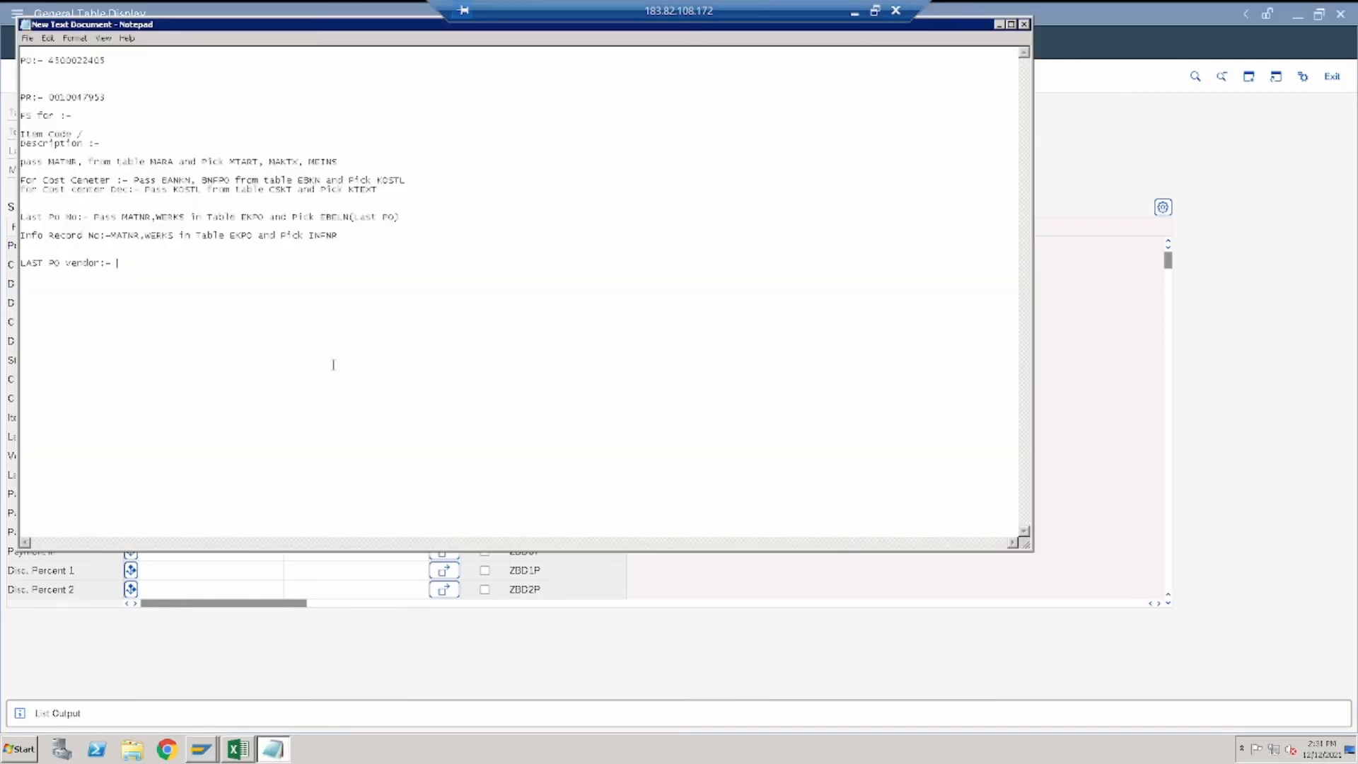
text(PAS )
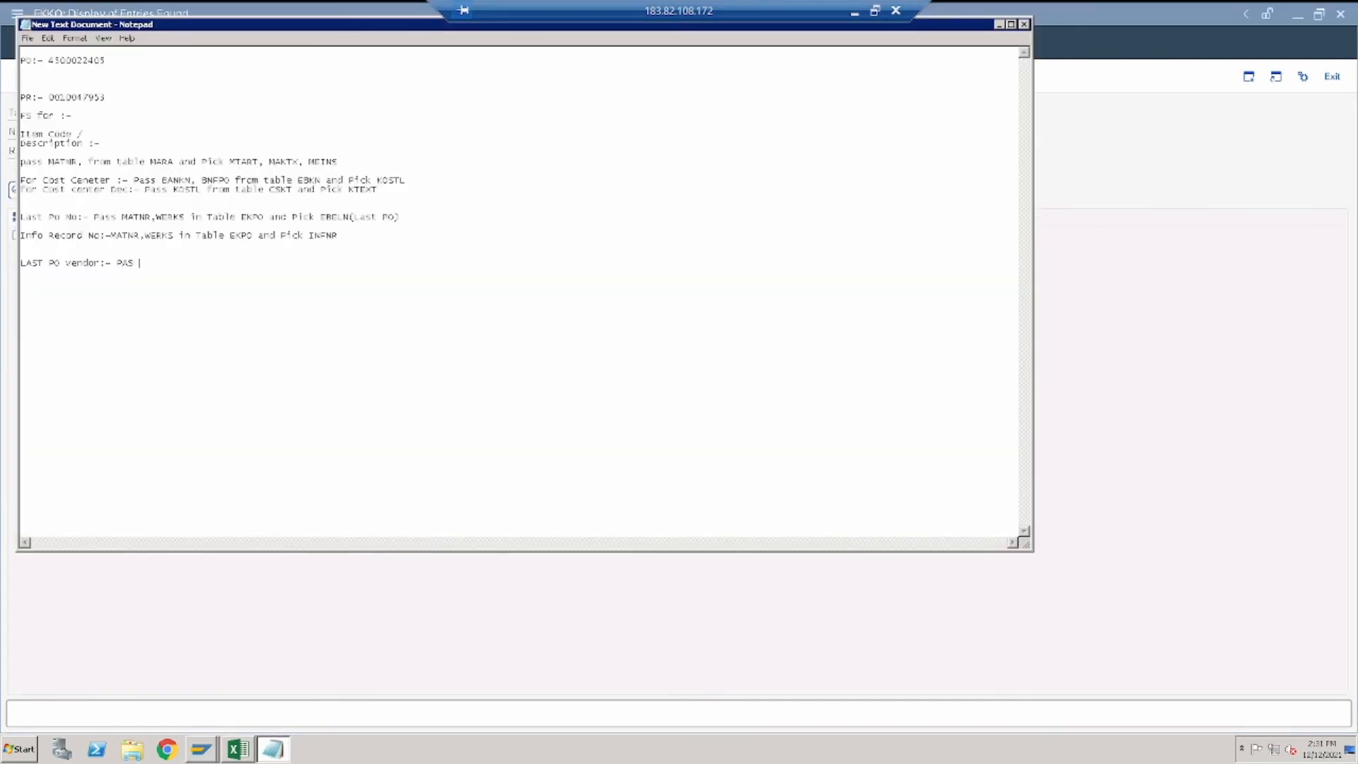
text(S the)
key(BackSpace)
key(BackSpace)
key(BackSpace)
text(EBELN in table EKKO and Pickm)
key(BackSpace)
text(LIFN)
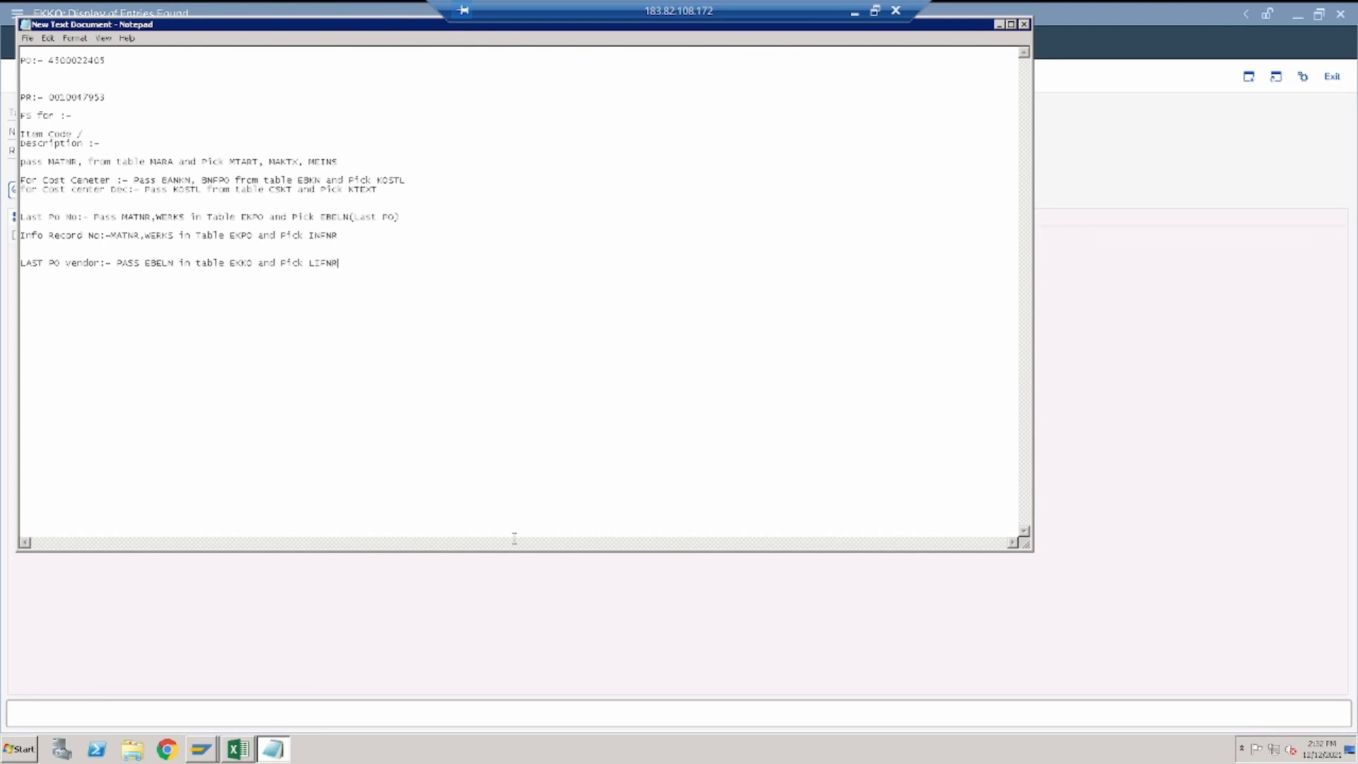
text(R)
Check the vendor in the EKKO entry in SAP, leave the result list, and review the Indent sheet in Excel before returning to SAP
click(1074, 508)
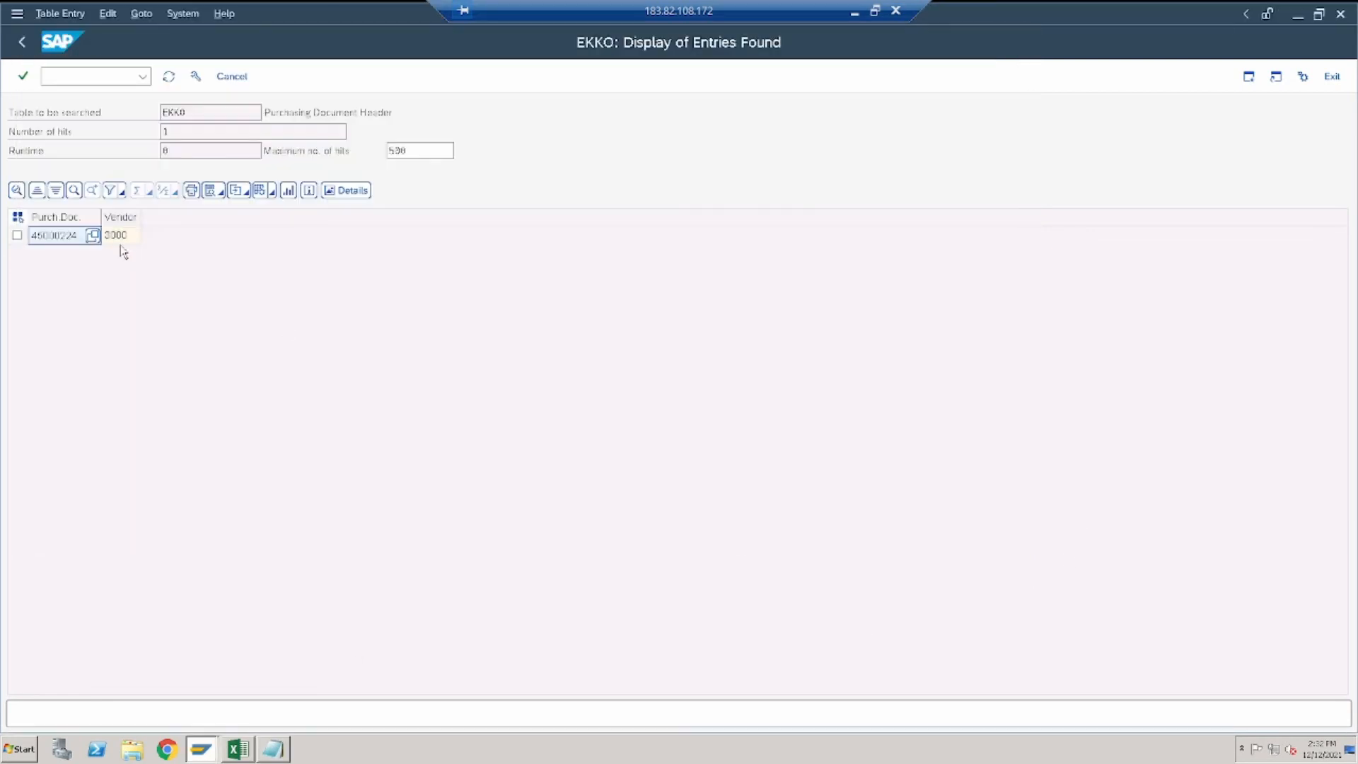
click(121, 242)
click(20, 40)
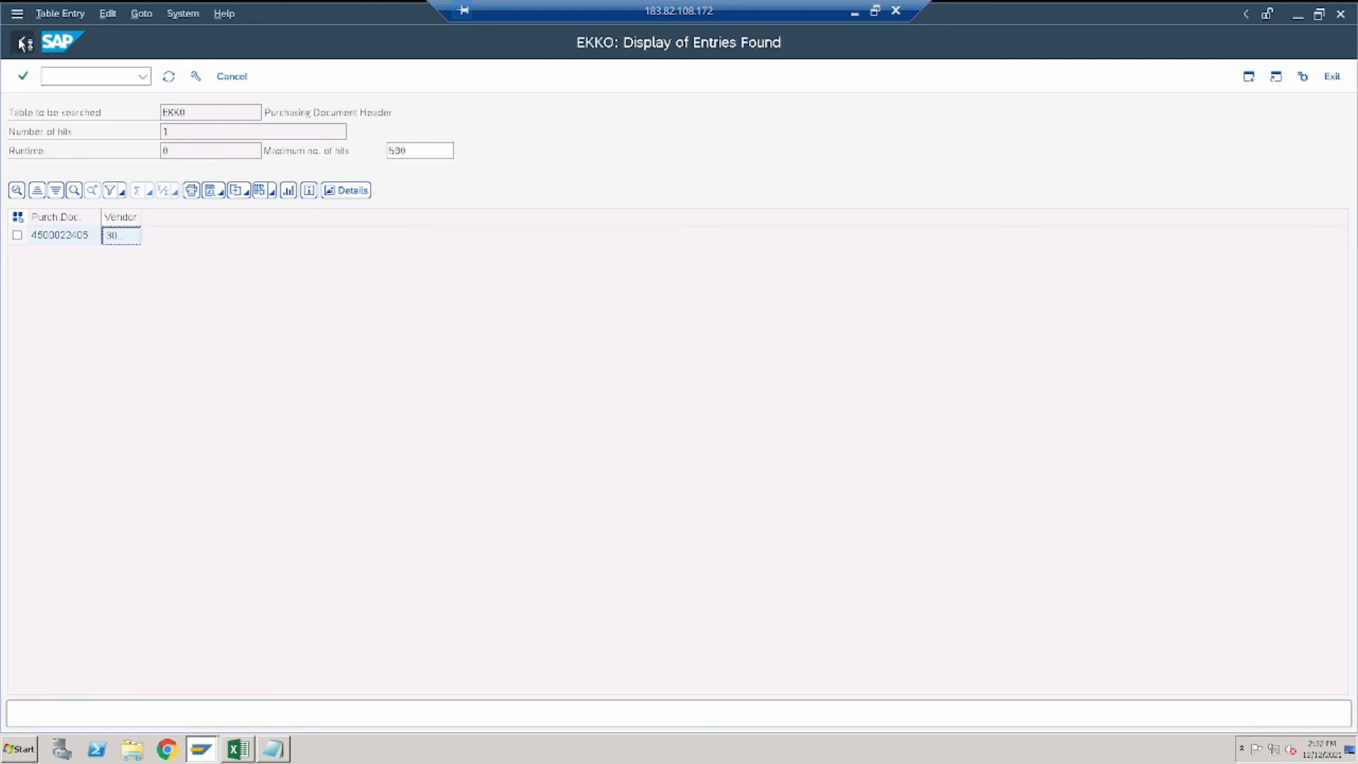
key(alt+Tab)
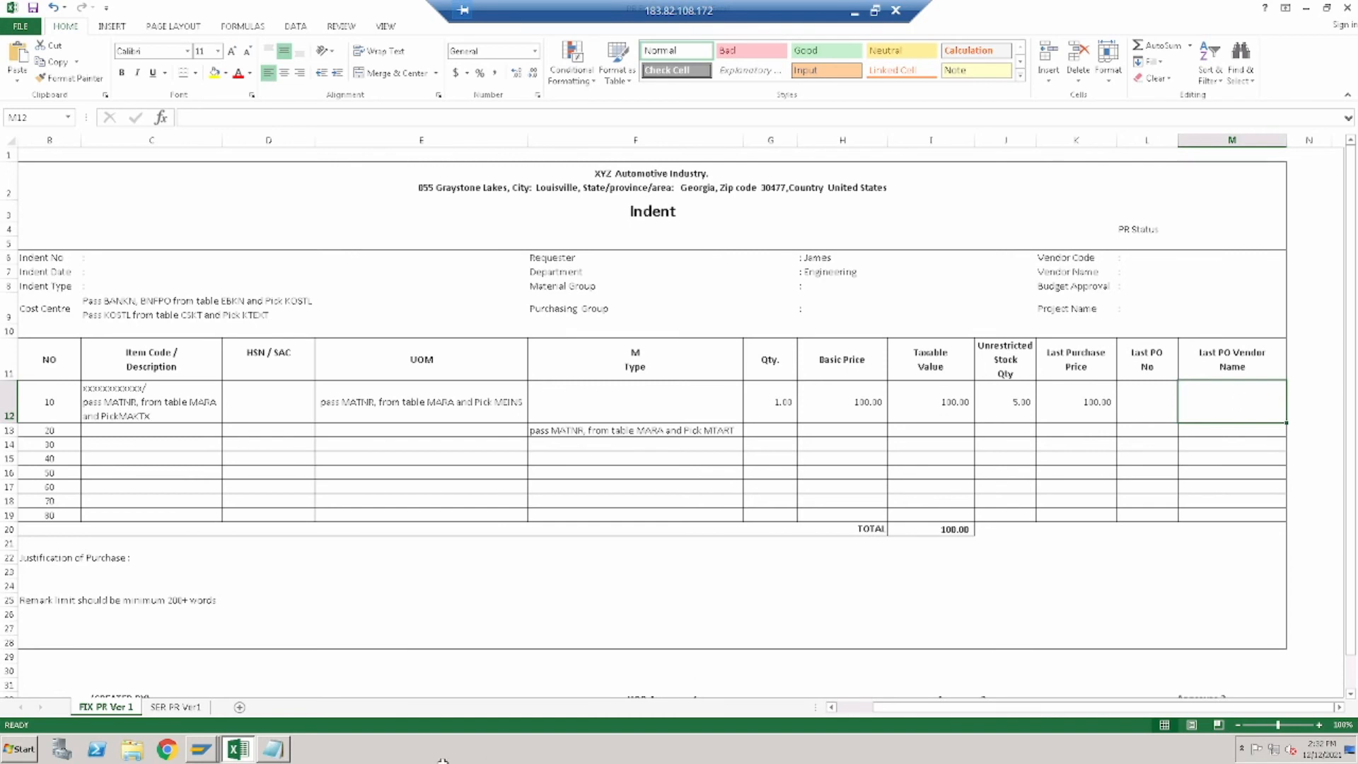
click(283, 749)
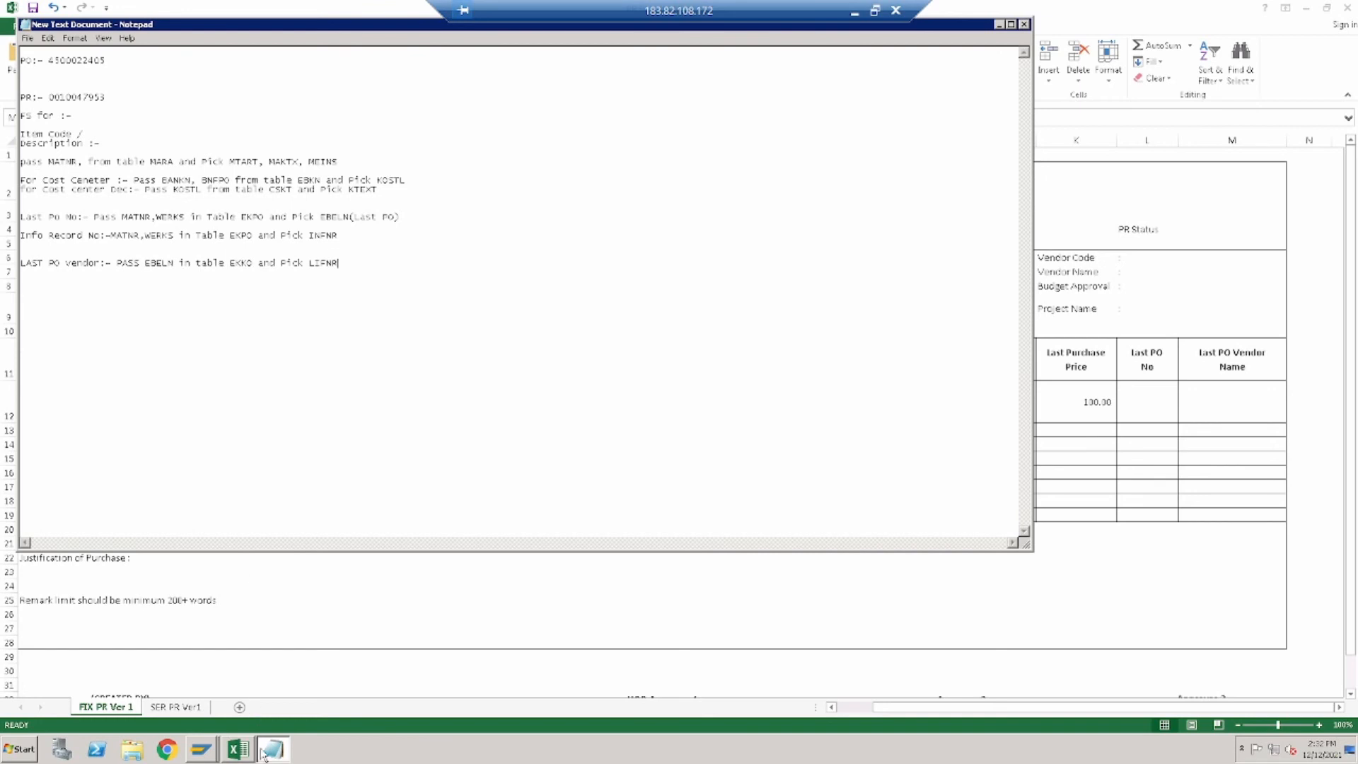
click(216, 753)
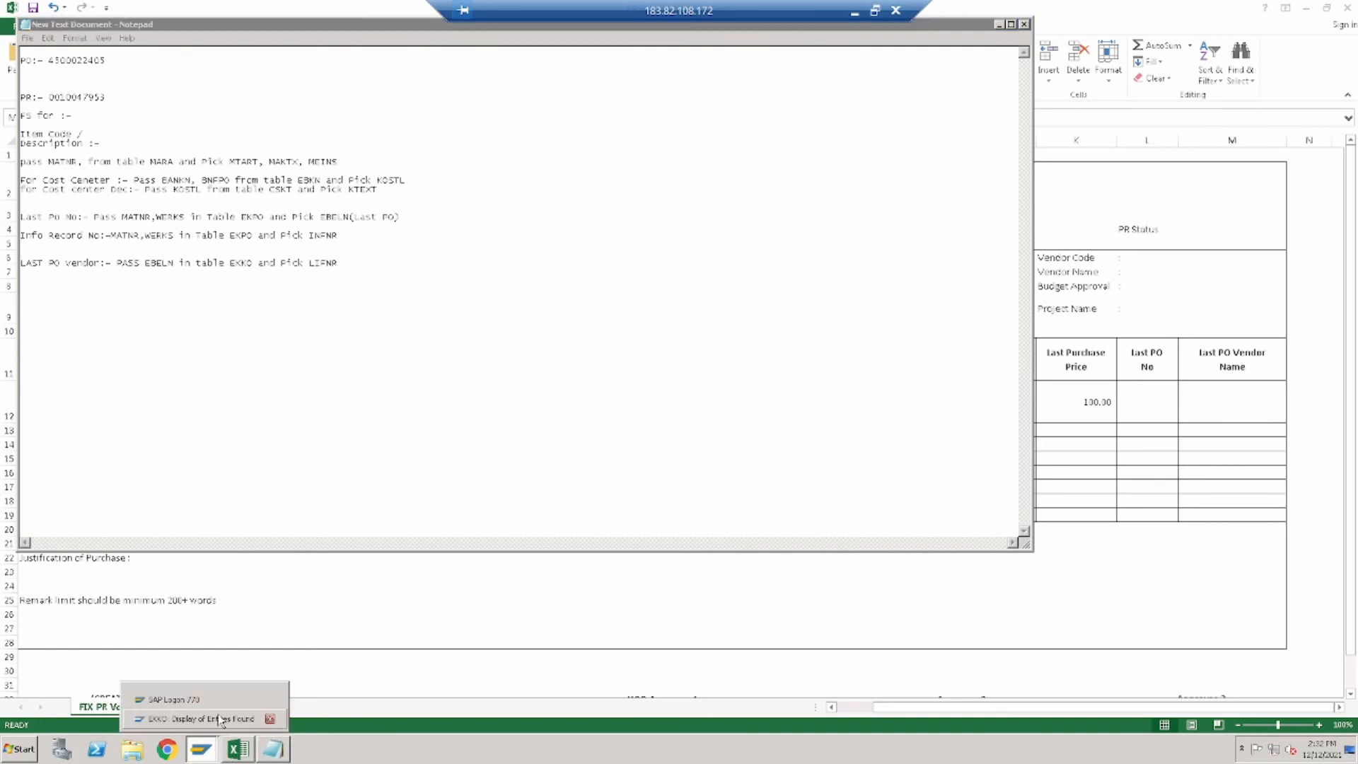
click(222, 716)
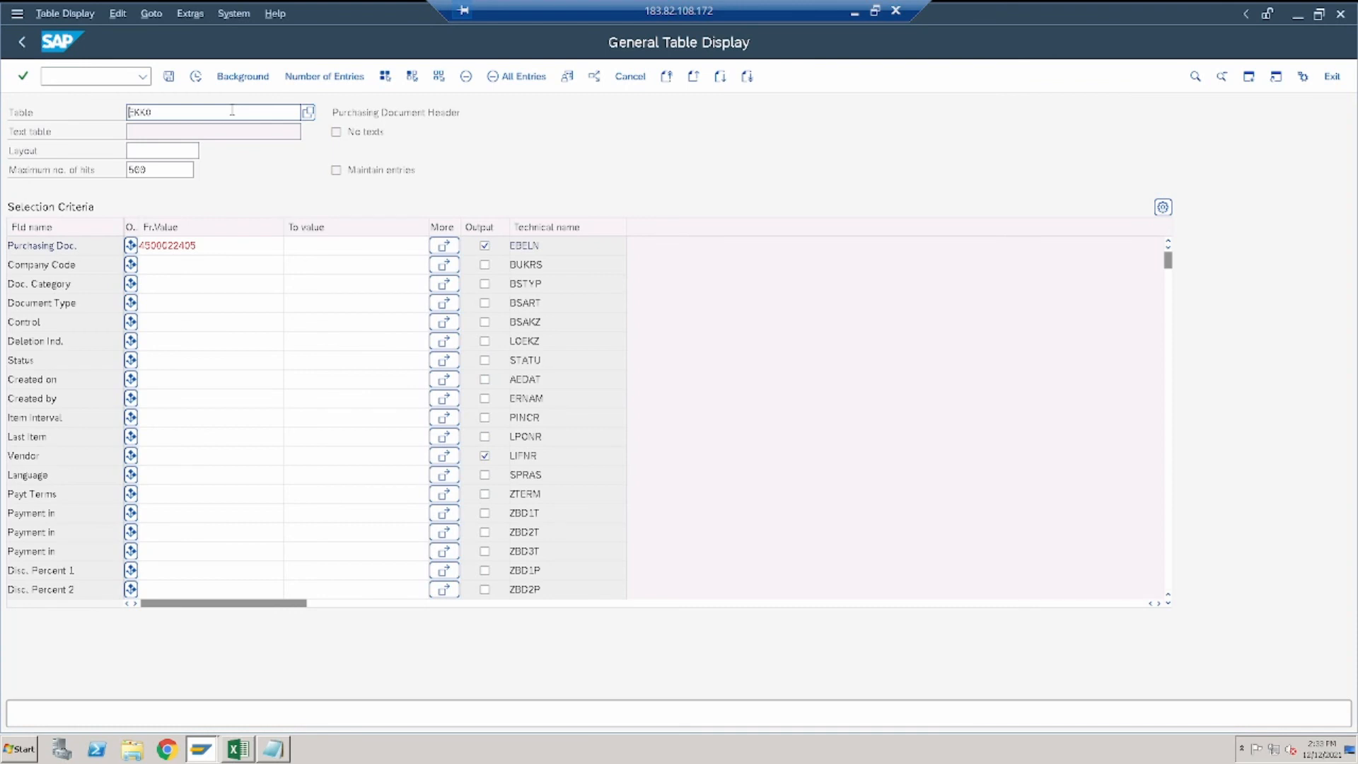
Load the vendor master table LFA1 in General Table Display
key(Delete)
key(Delete)
key(Delete)
key(Delete)
text(LFA1)
key(Return)
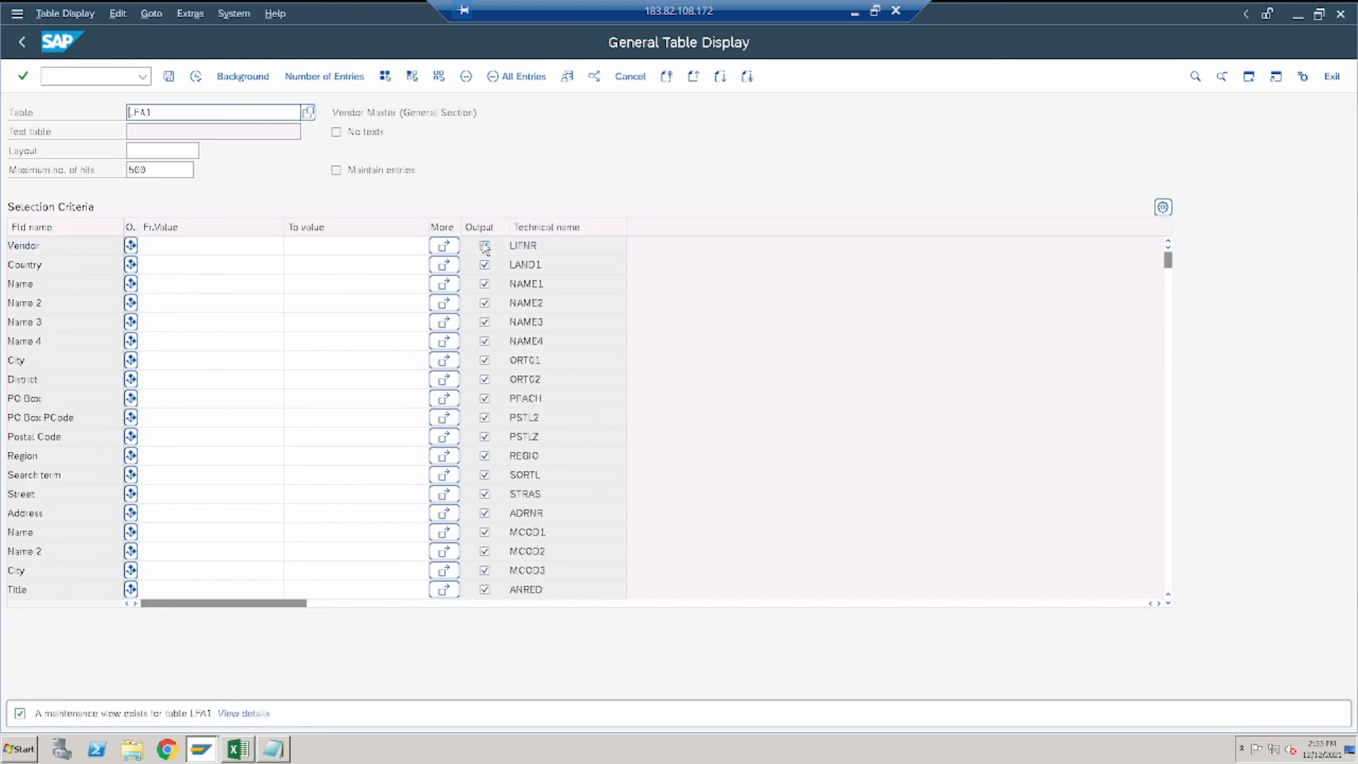
Run the LFA1 selection for the vendor number with only LIFNR and NAME1 in the output, and check the vendor's name
click(438, 76)
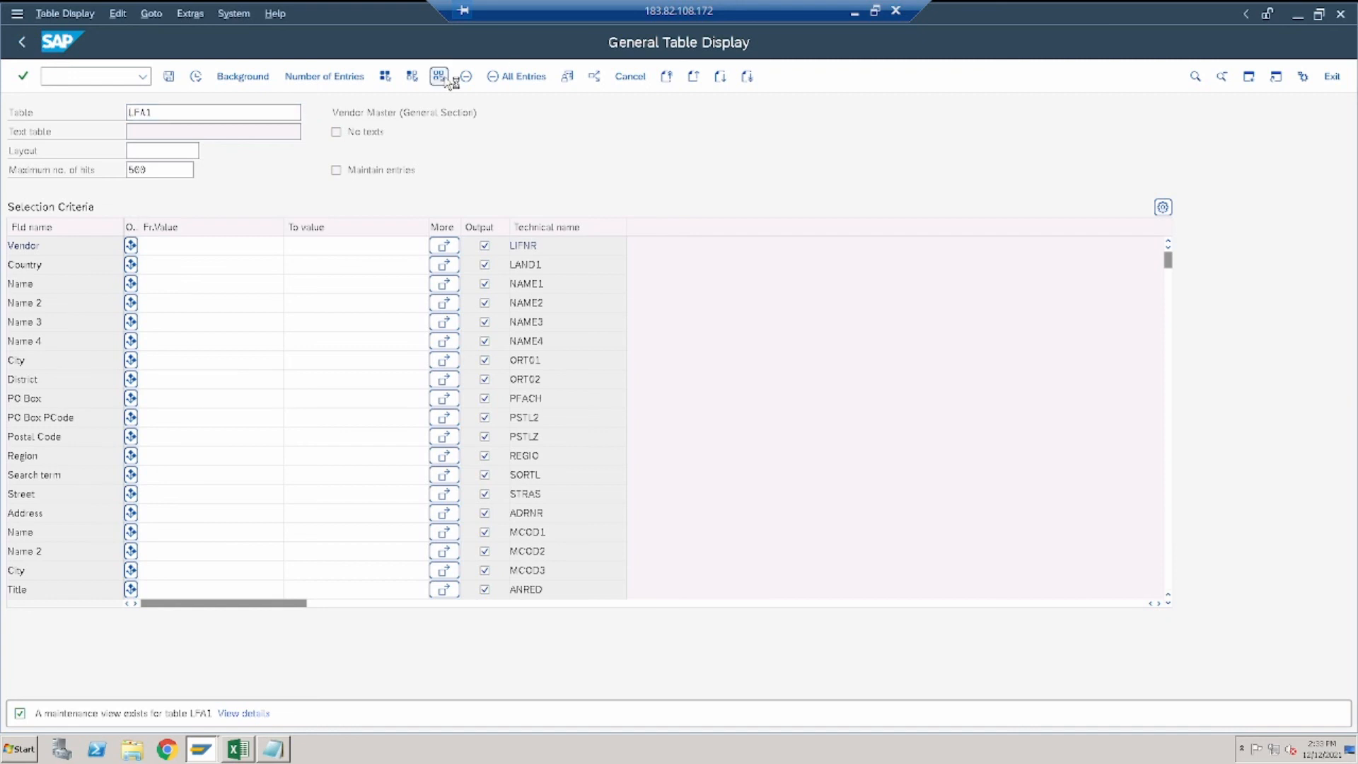
click(485, 247)
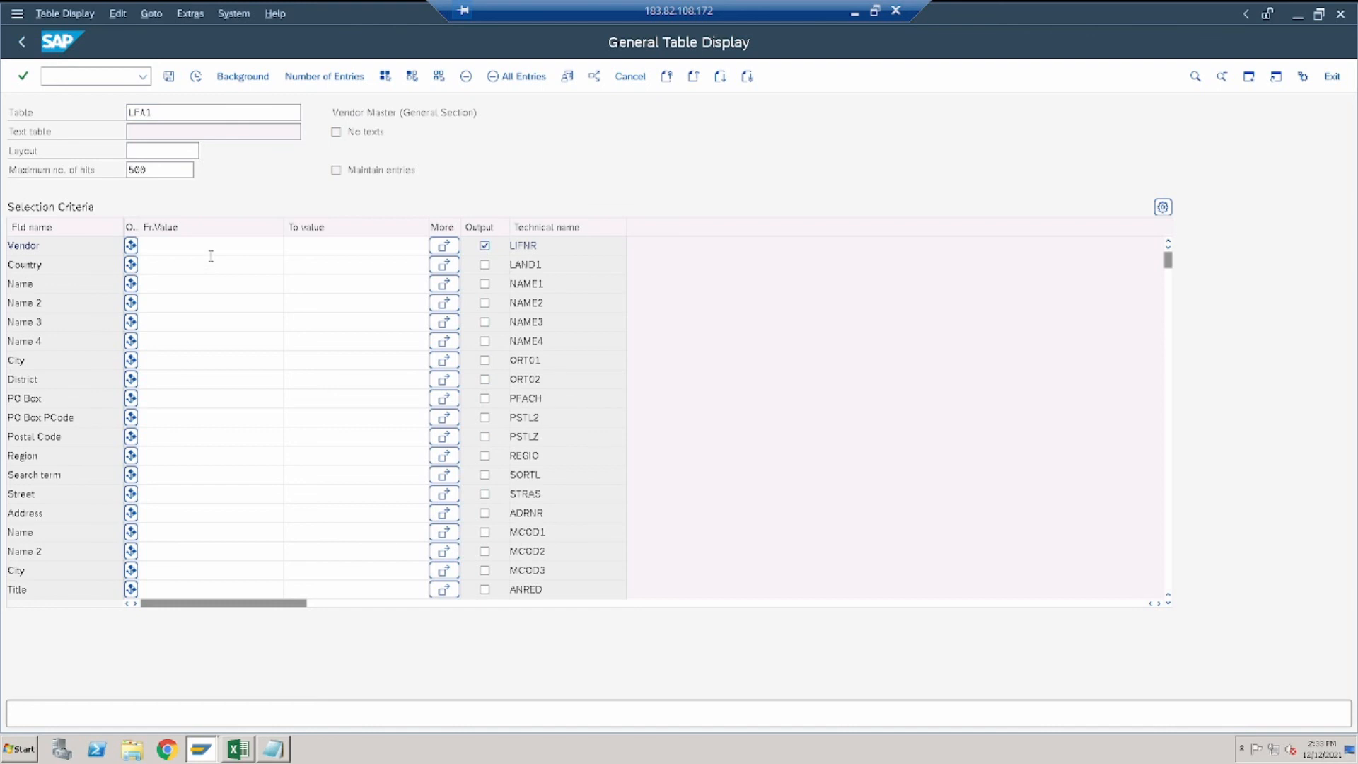
click(213, 248)
text(3000)
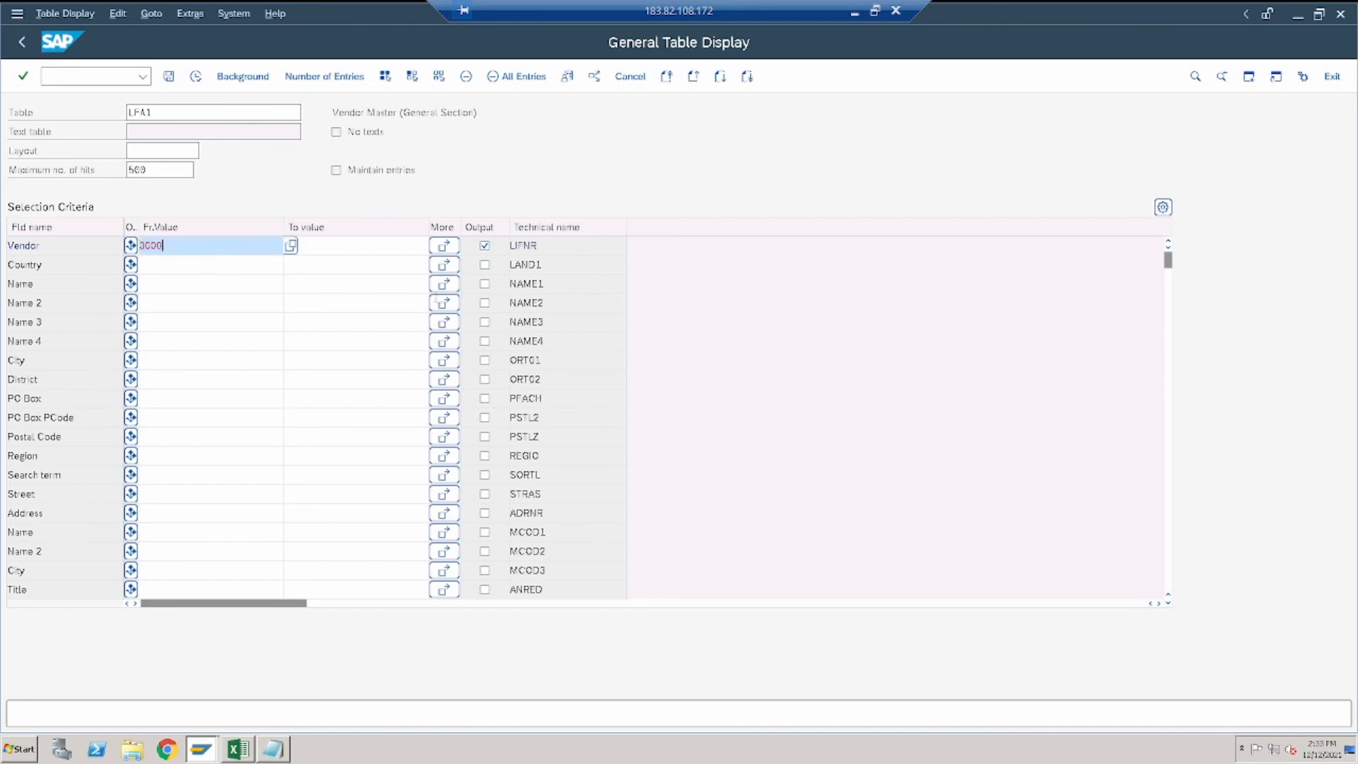
click(485, 284)
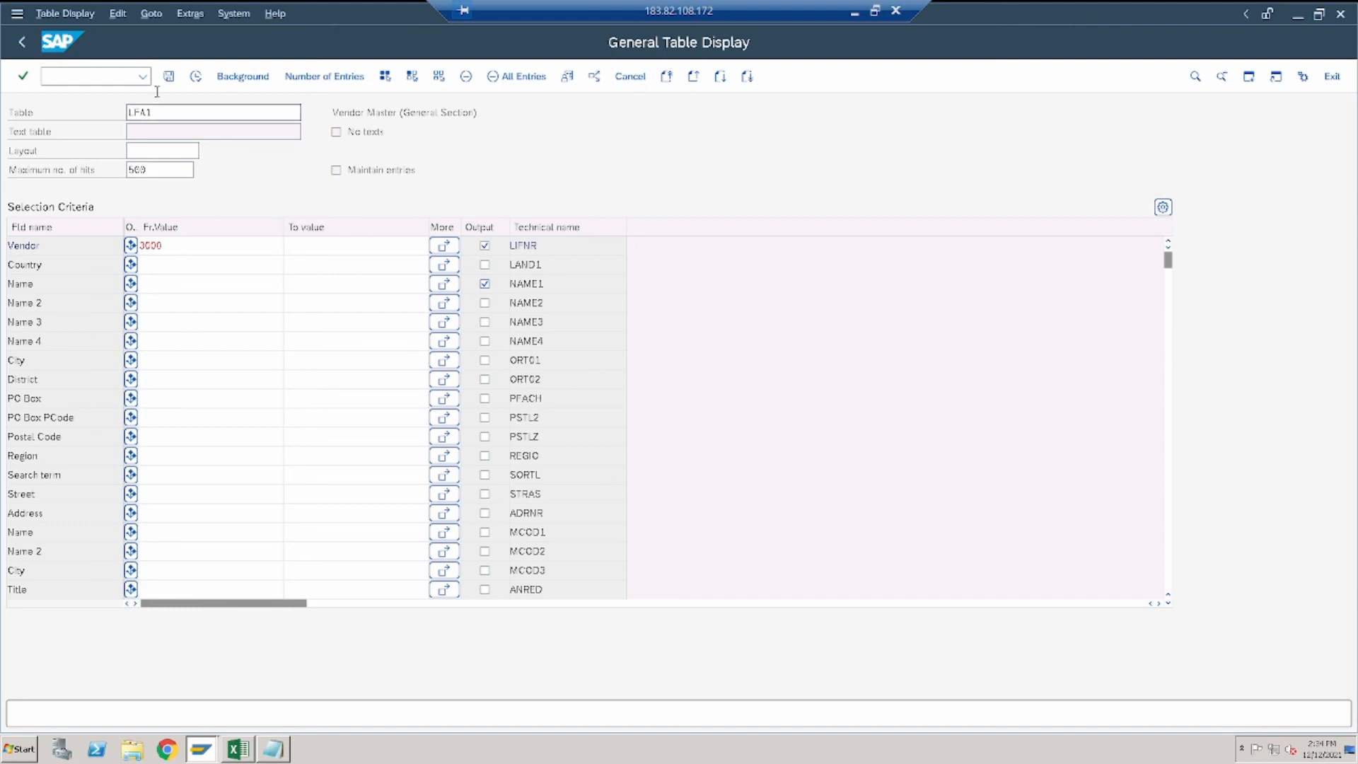
click(198, 78)
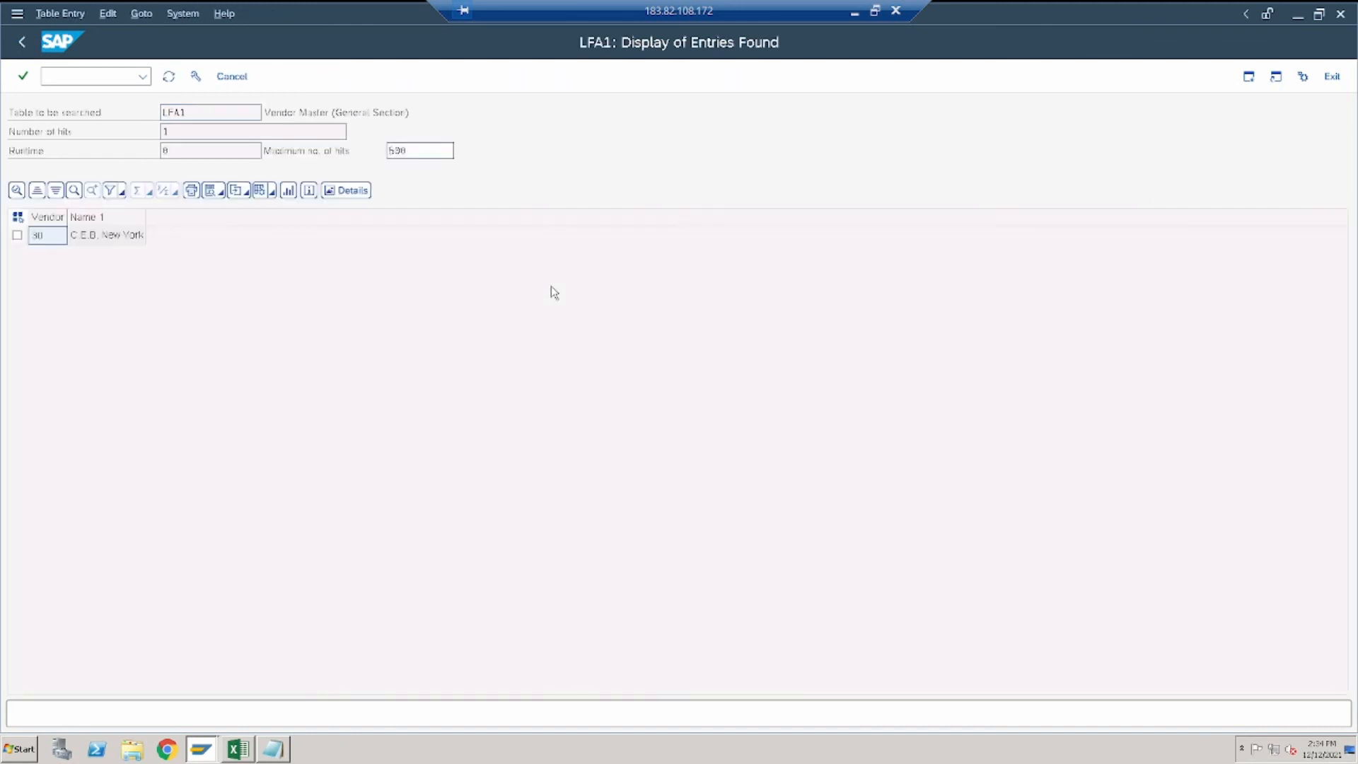
click(99, 239)
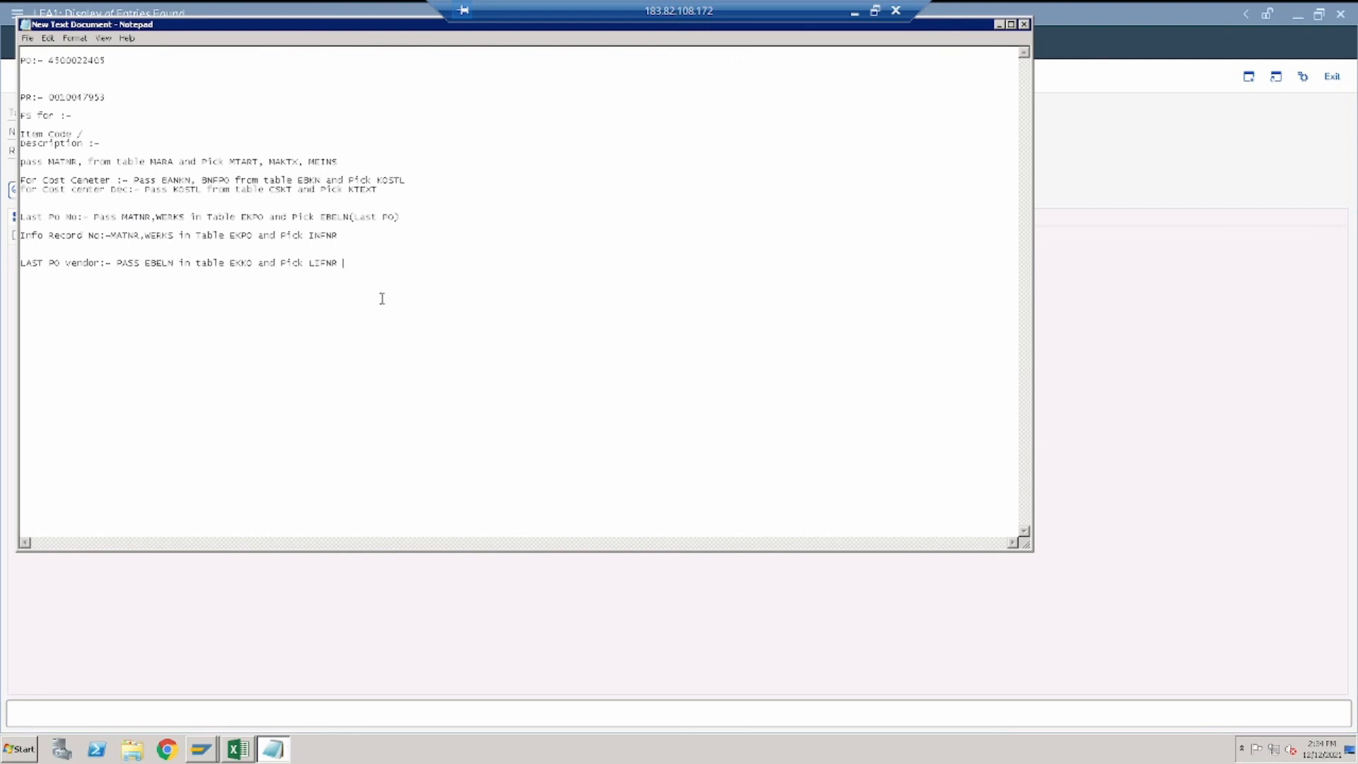
Add the line "Pass LIFNR in table LFA1 and pick NAME1" below the LAST PO vendor note in Notepad
key(Return)
text(ass LIFNR oiin table LFA1 and pick NAME)
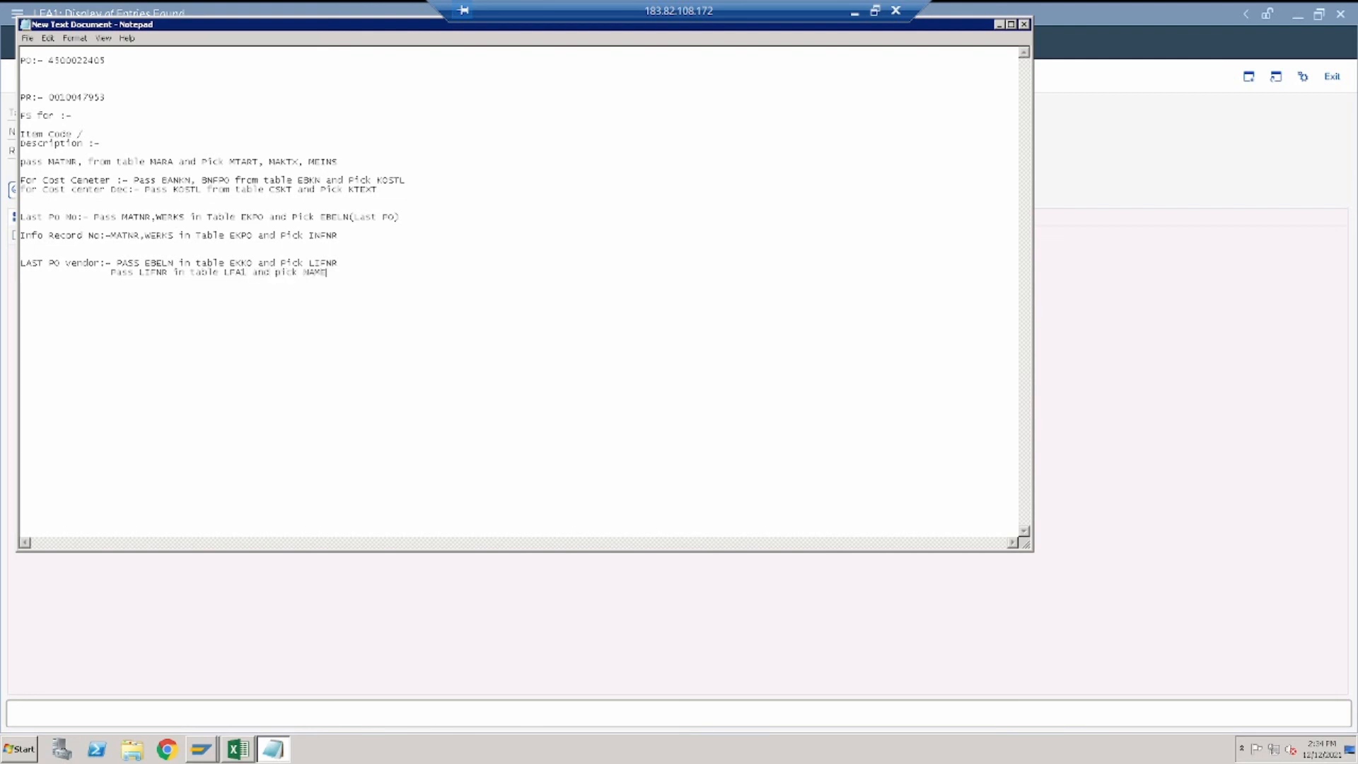
text(1)
Switch to Excel and review the Last PO No, Last PO Vendor Name, Last Purchase Price and Unrestricted Stock Qty cells of the Indent sheet
click(238, 749)
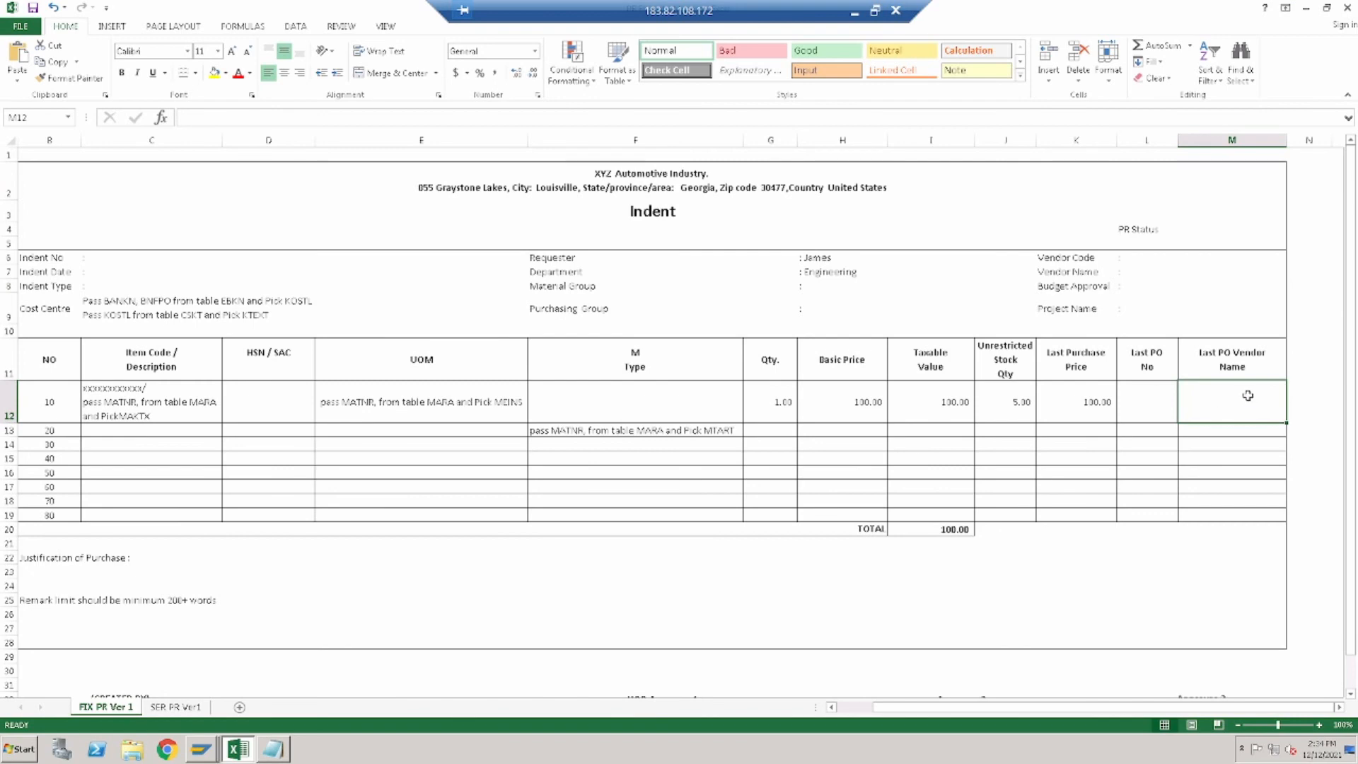
click(1157, 401)
click(1225, 408)
click(1085, 405)
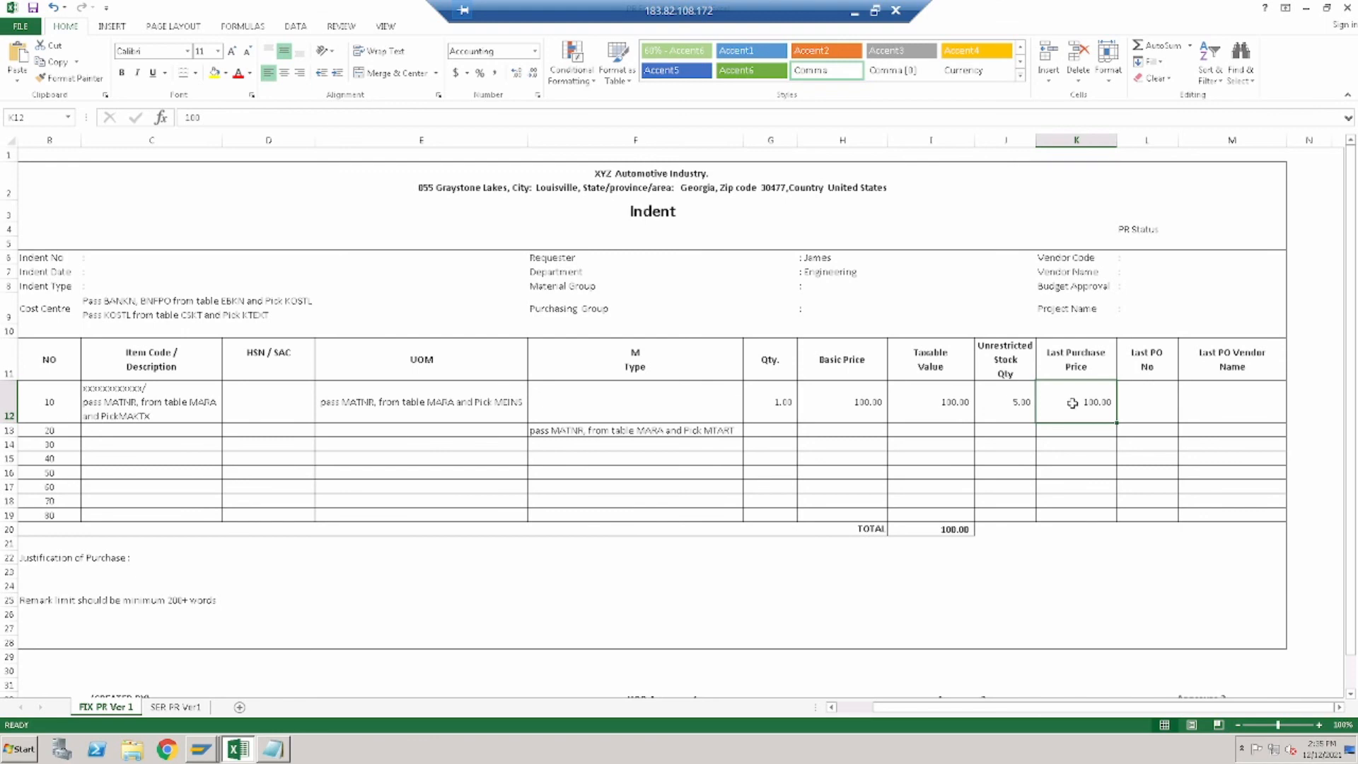
click(1006, 402)
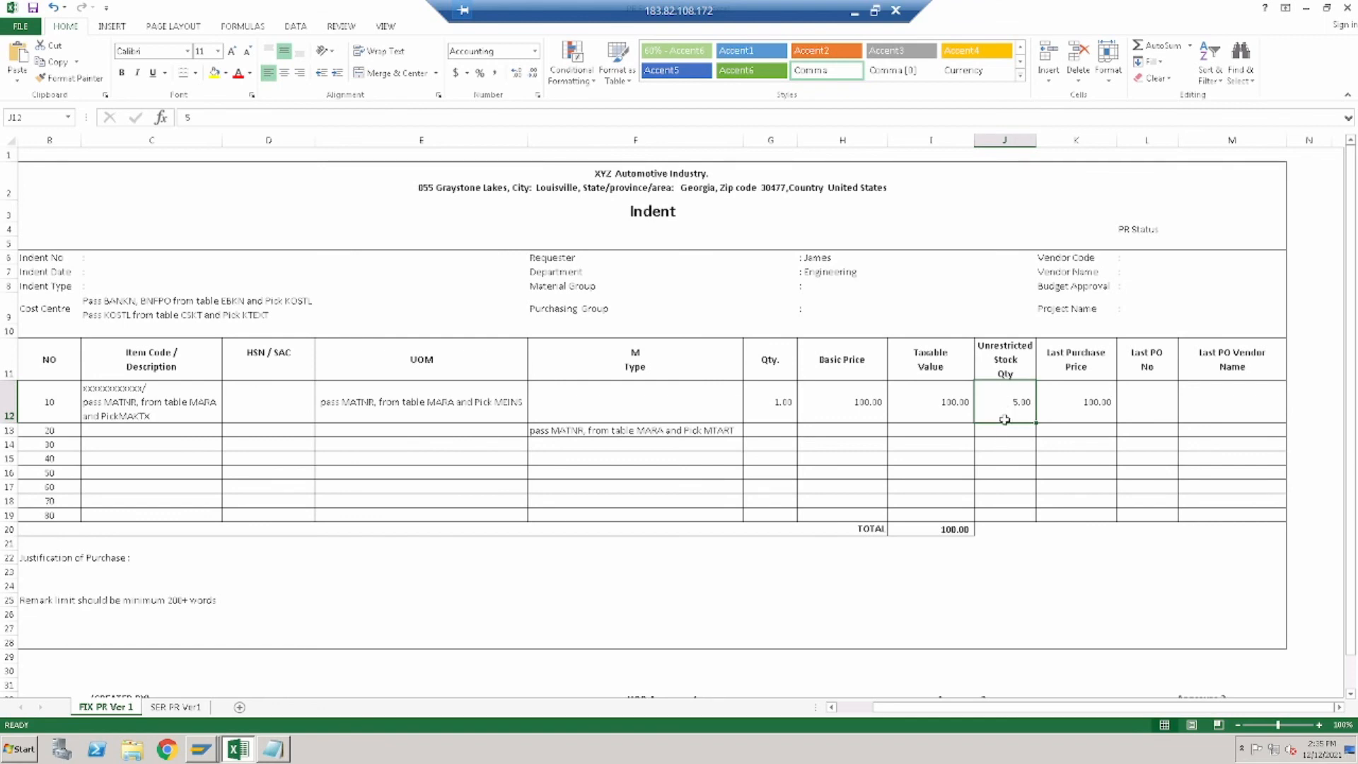
click(1075, 402)
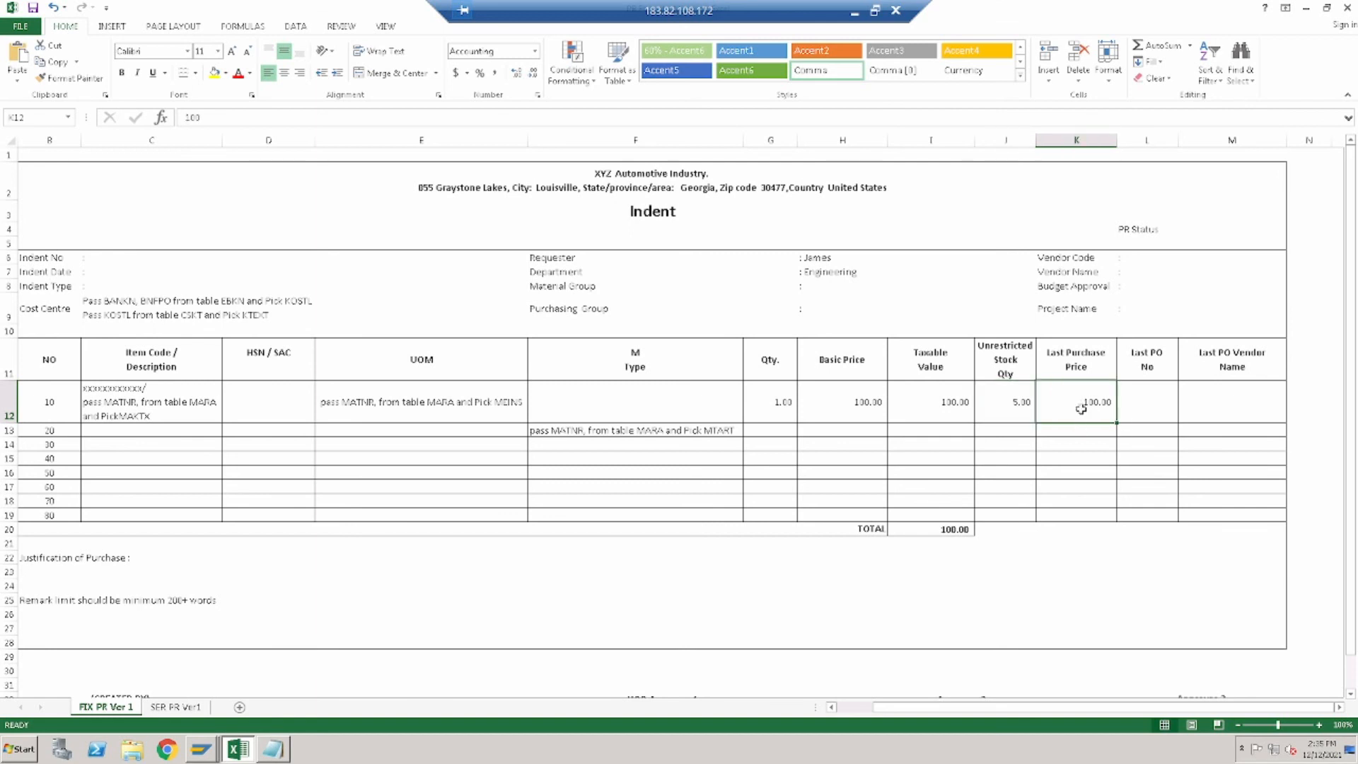